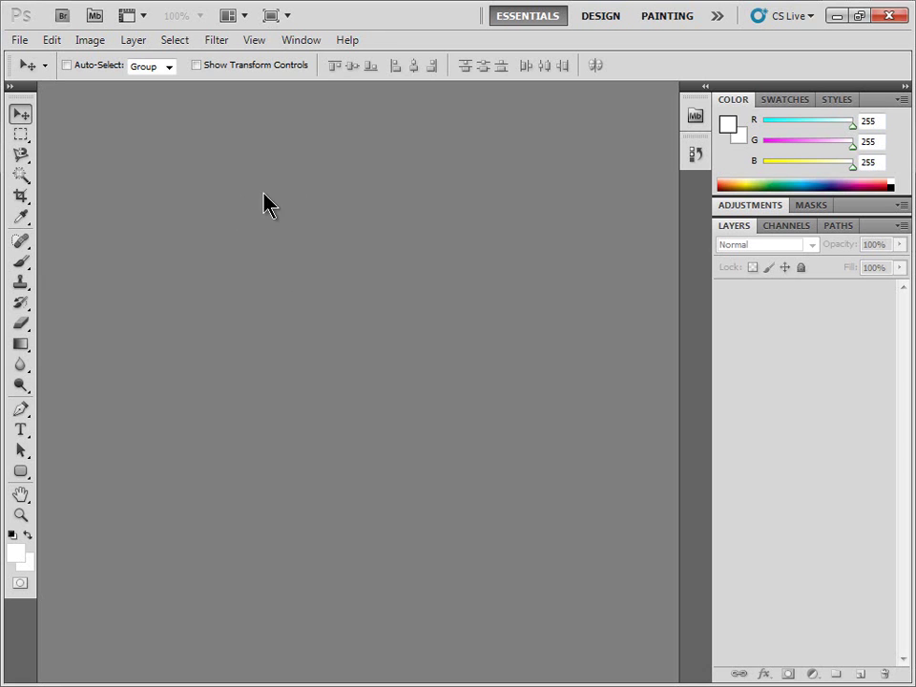
Open the sunflower photo flowers_05.jpg from the flower folder via Mini Bridge
click(695, 116)
click(594, 392)
click(573, 536)
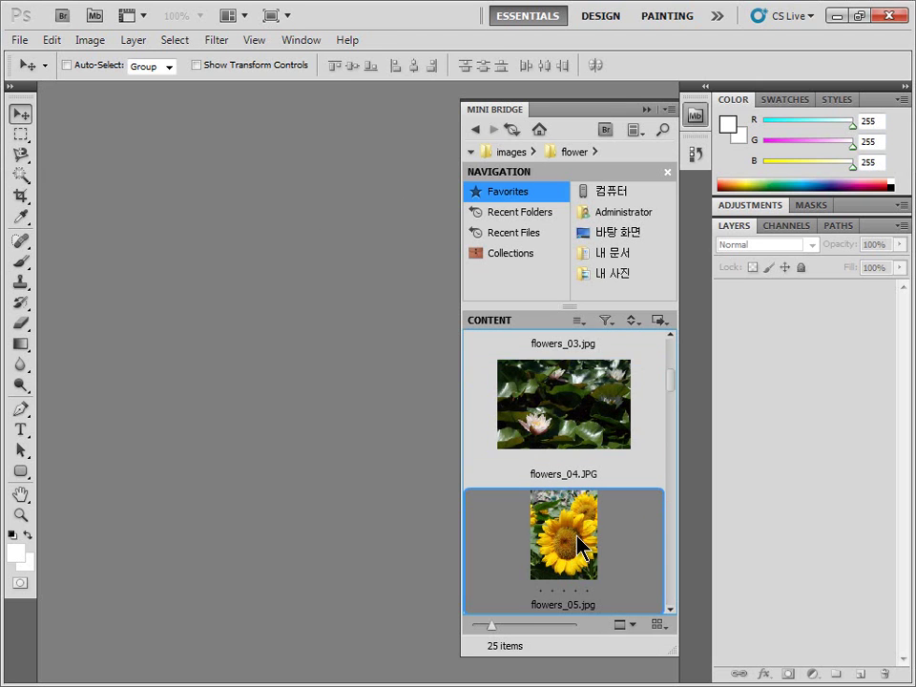
scroll(584, 506, down, 1)
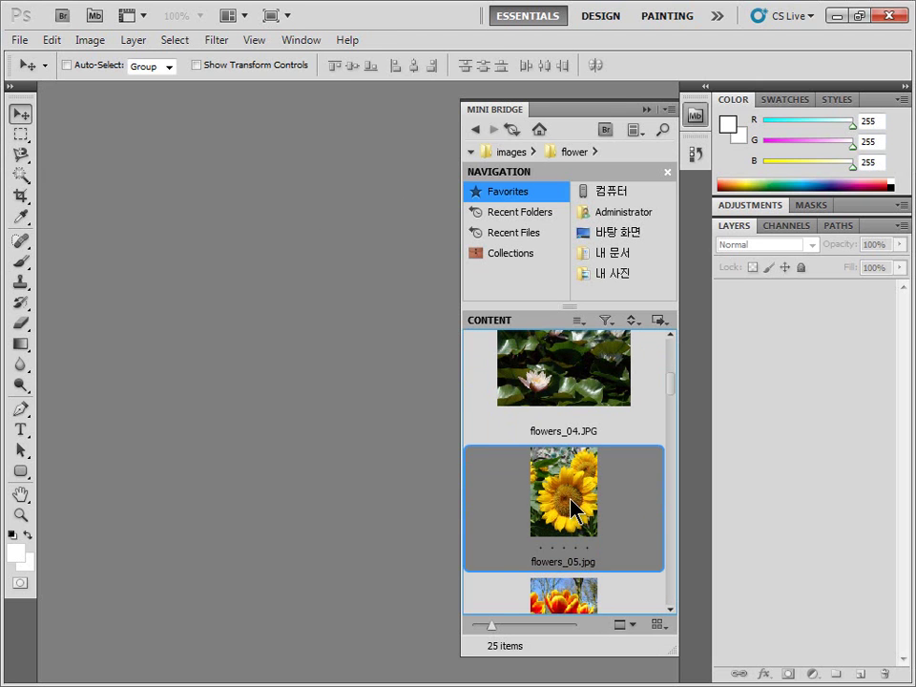
double_click(572, 506)
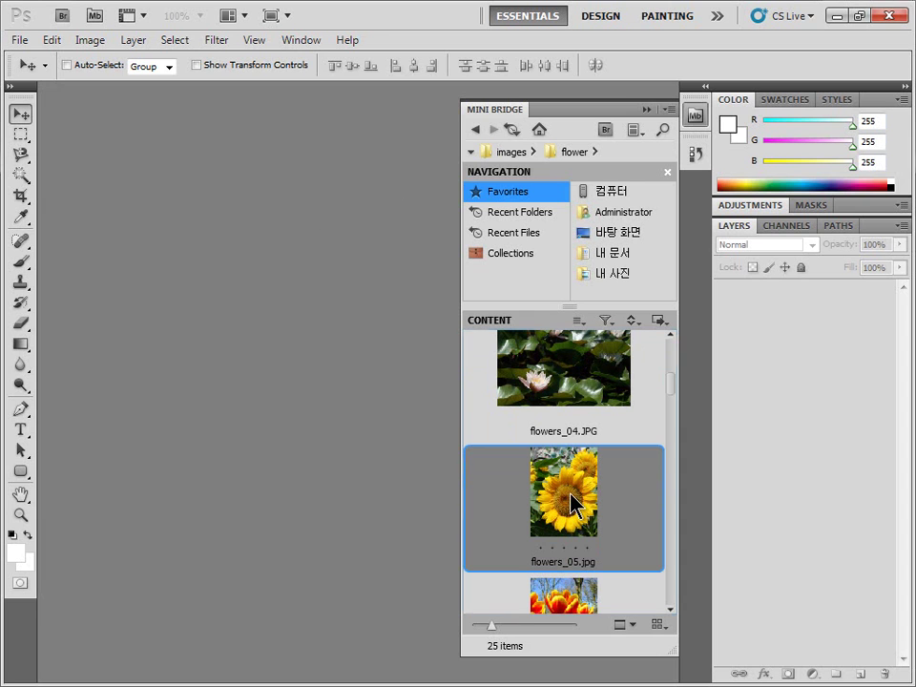
Collapse Mini Bridge and set the sunflower photo's zoom to 100%
click(696, 117)
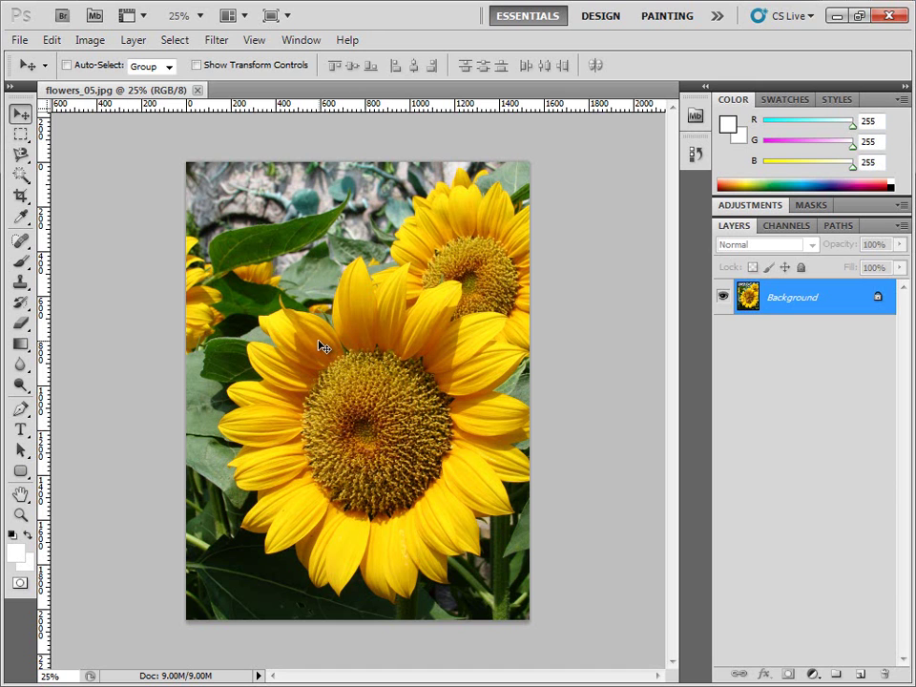
click(200, 17)
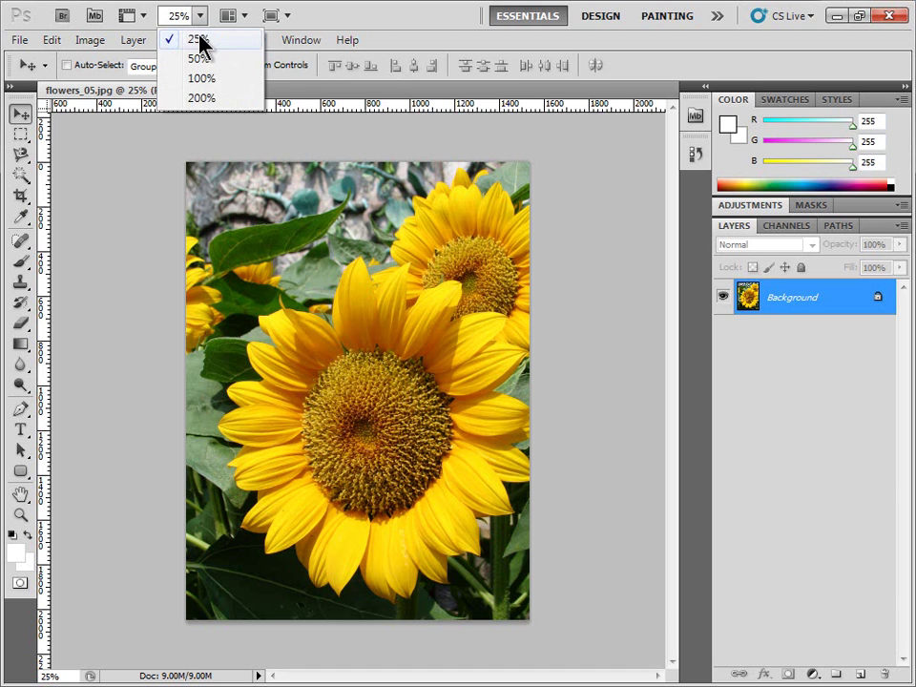
click(221, 80)
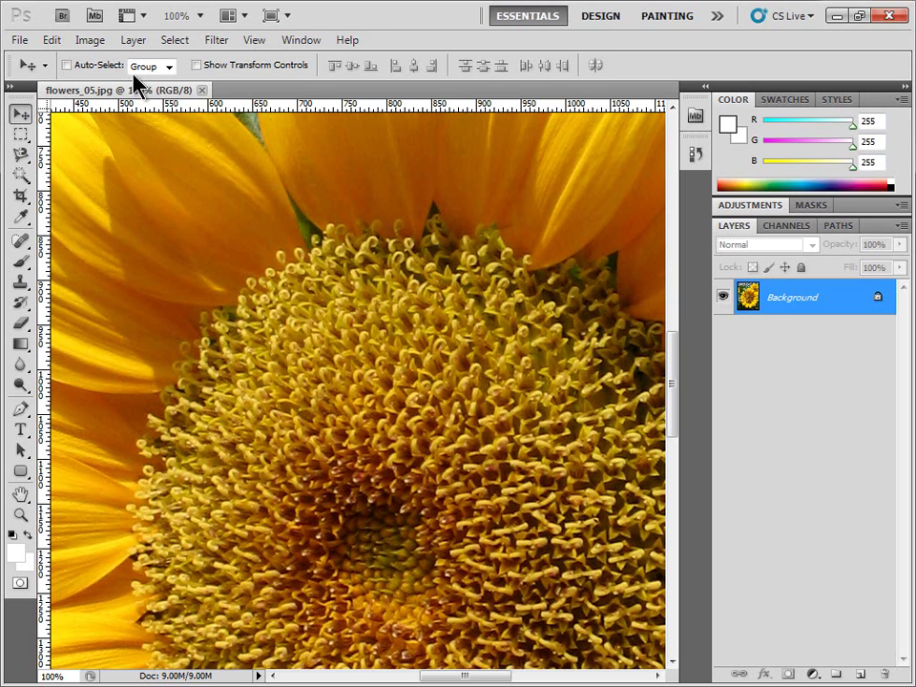
click(102, 48)
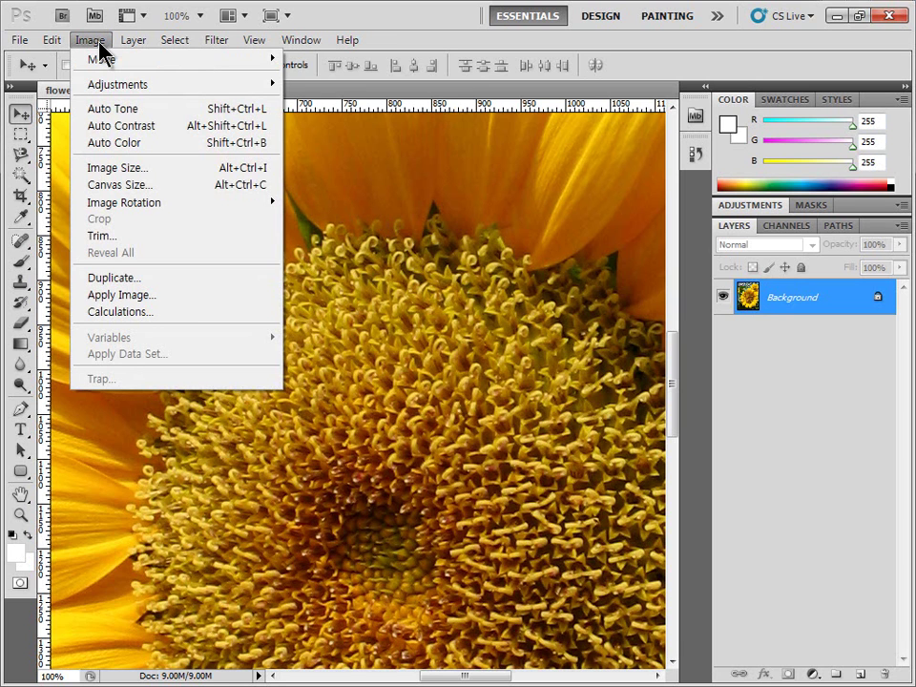
click(162, 176)
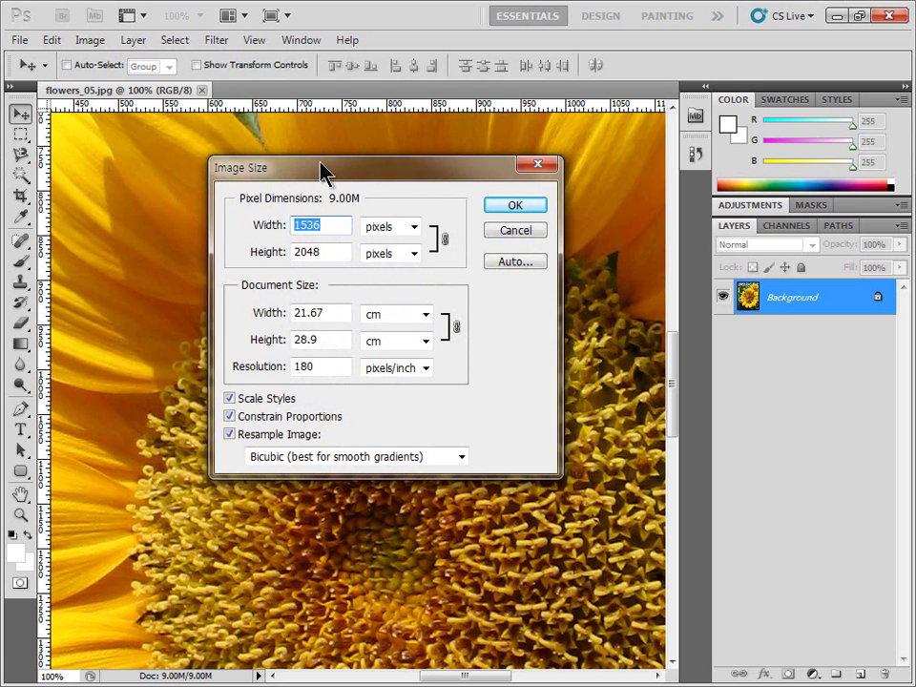
drag(321, 172, 375, 143)
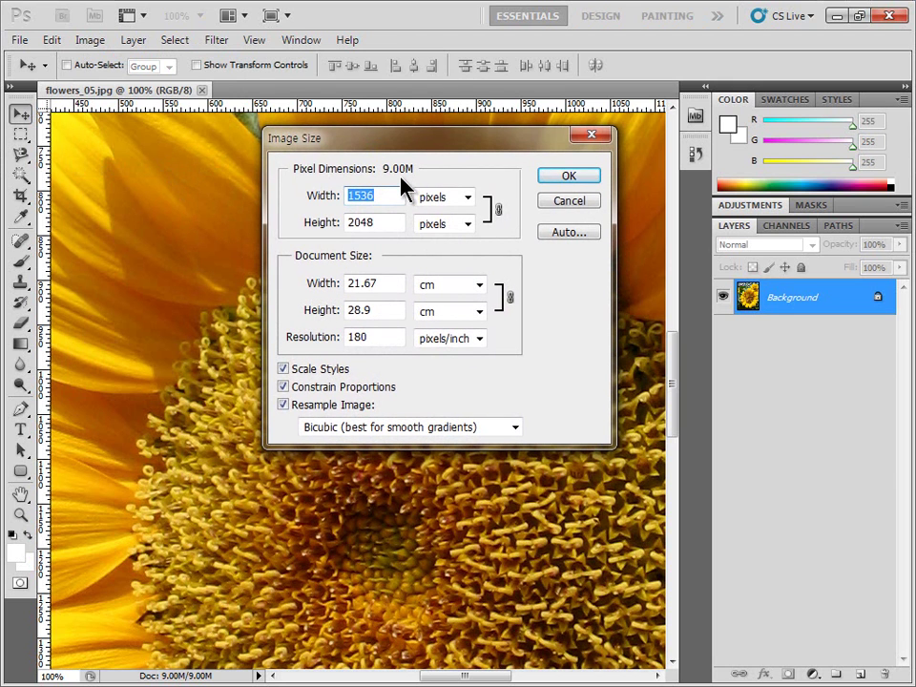
click(406, 195)
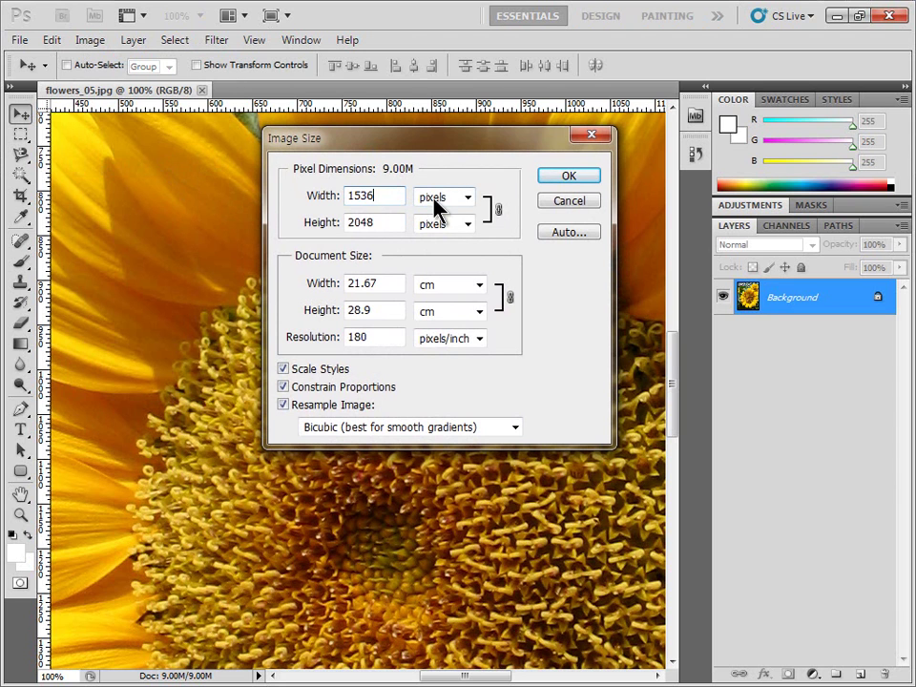
click(400, 282)
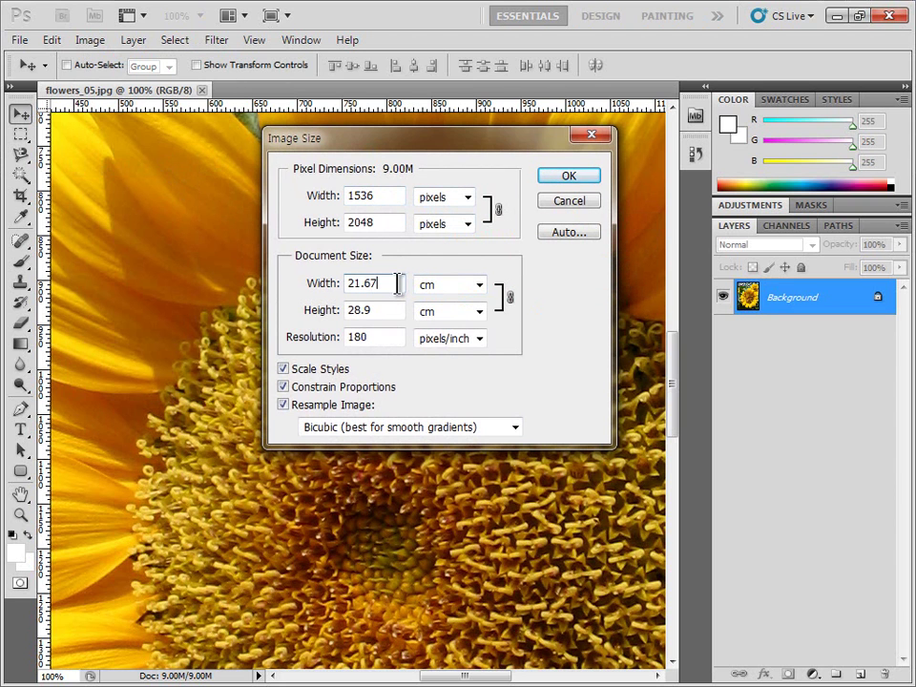
drag(397, 284, 329, 288)
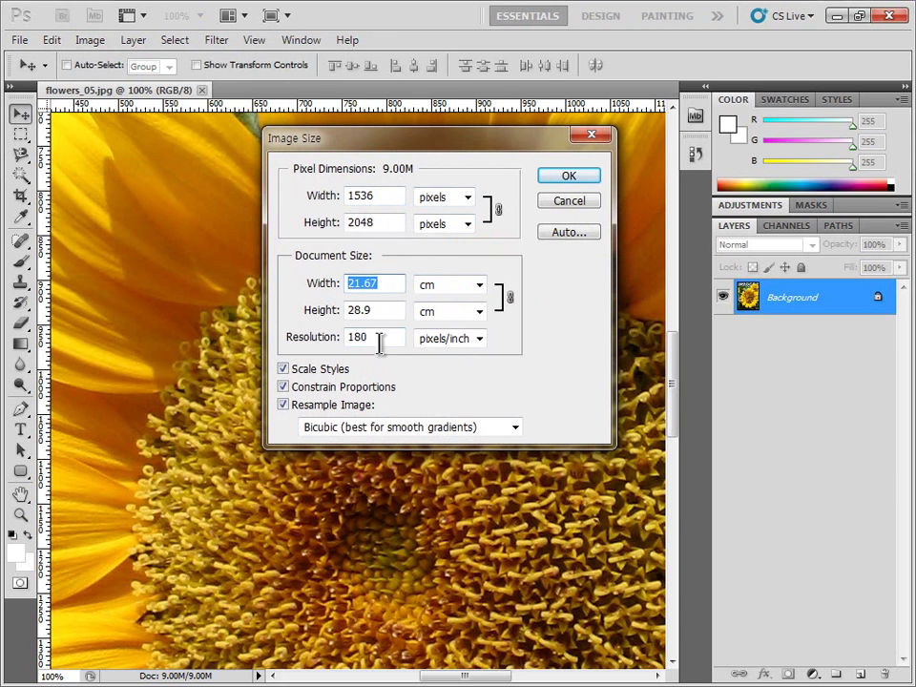
mouse_move(395, 283)
mouse_down()
mouse_move(345, 290)
mouse_move(342, 313)
mouse_up()
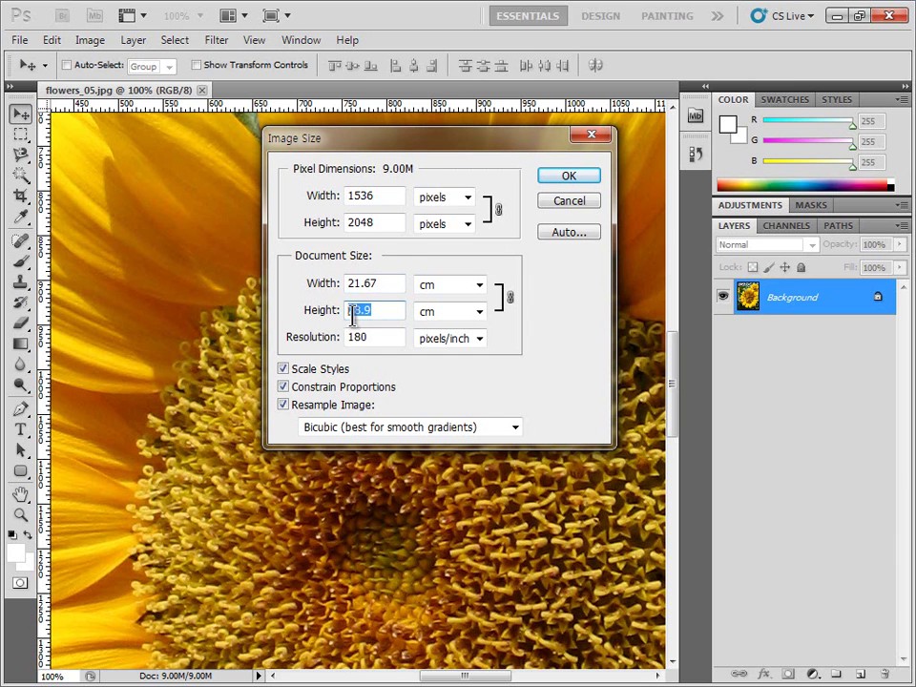
click(377, 339)
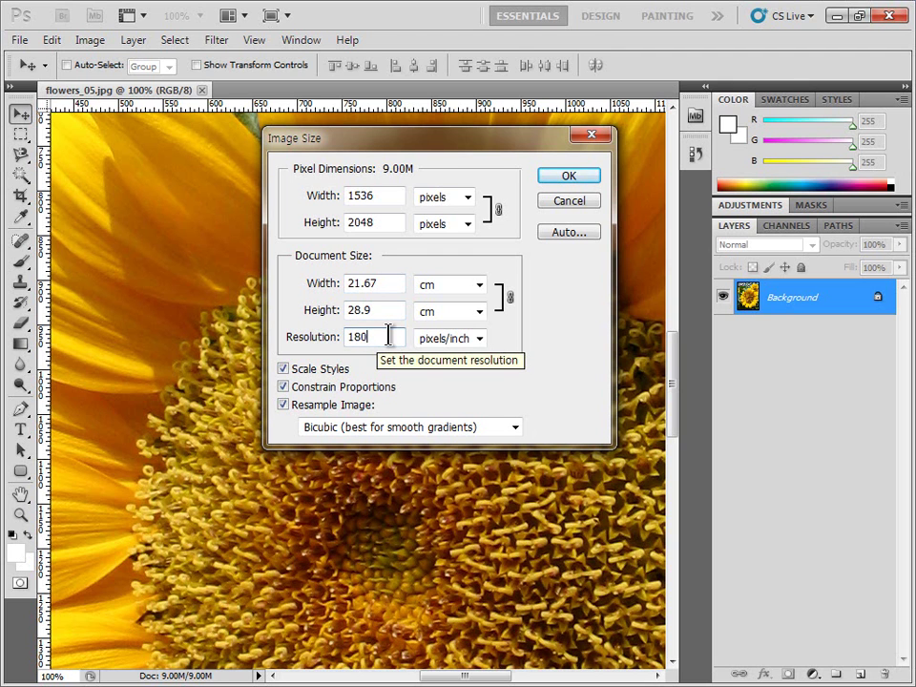
click(566, 201)
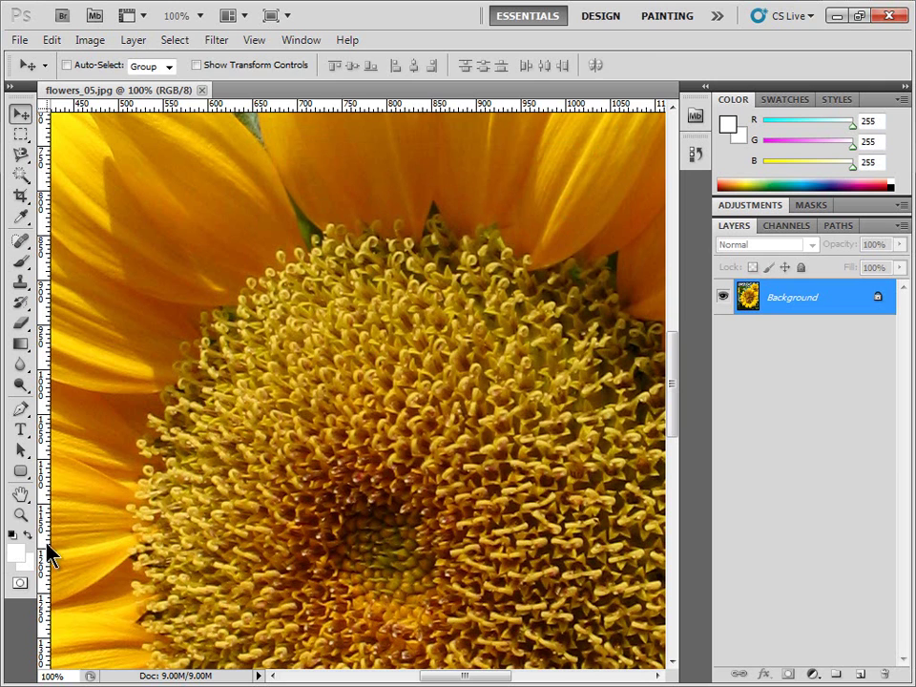
Scrubby-zoom with the Zoom tool on the sunflower centre up to 3200%
click(20, 515)
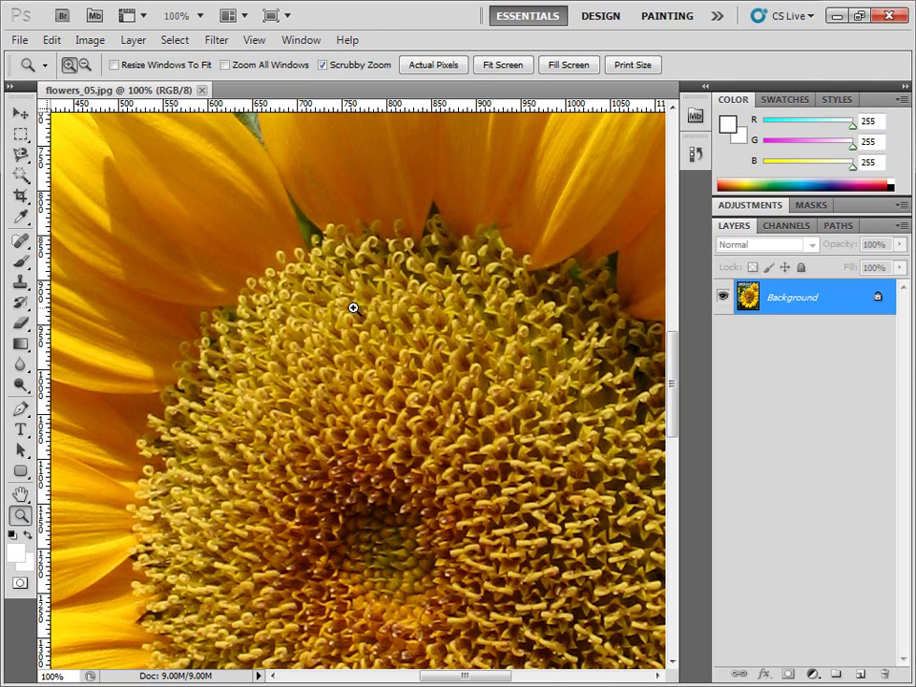
mouse_move(352, 309)
mouse_down()
mouse_move(576, 518)
mouse_move(400, 379)
mouse_move(497, 458)
mouse_up()
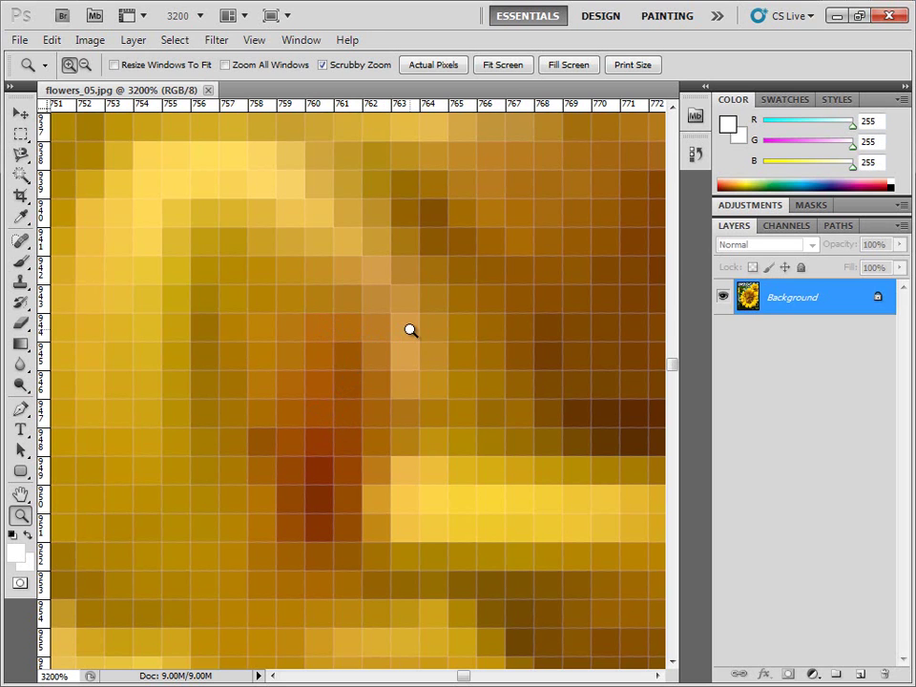
click(99, 40)
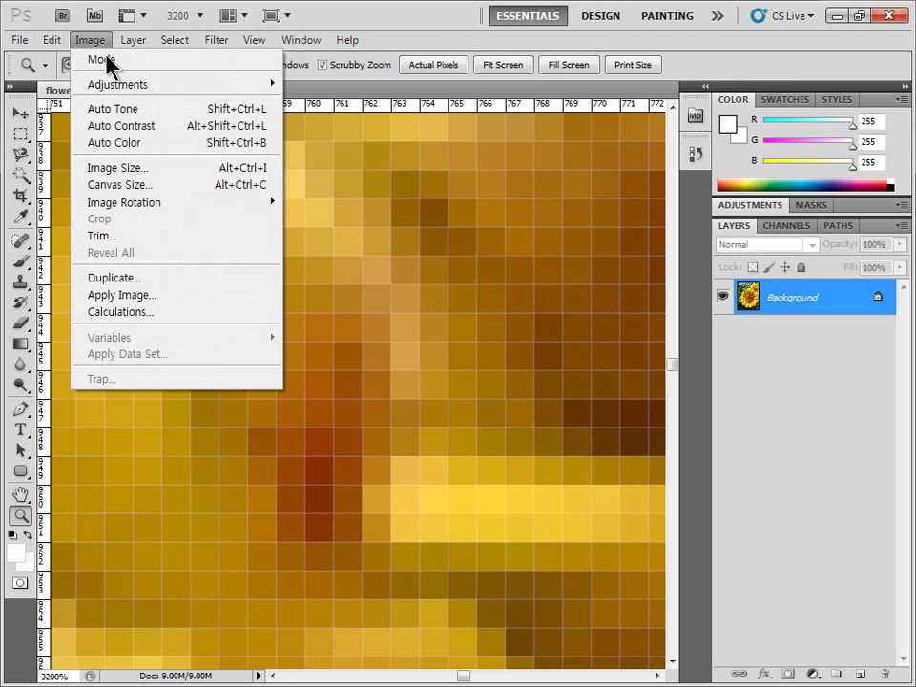
click(186, 171)
click(380, 338)
double_click(381, 338)
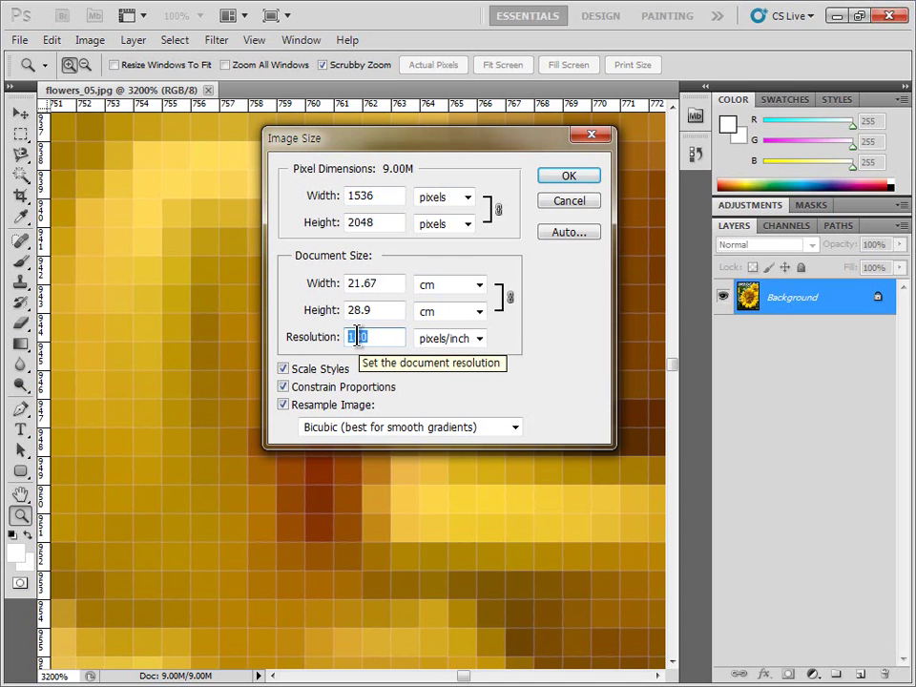
drag(442, 141, 556, 256)
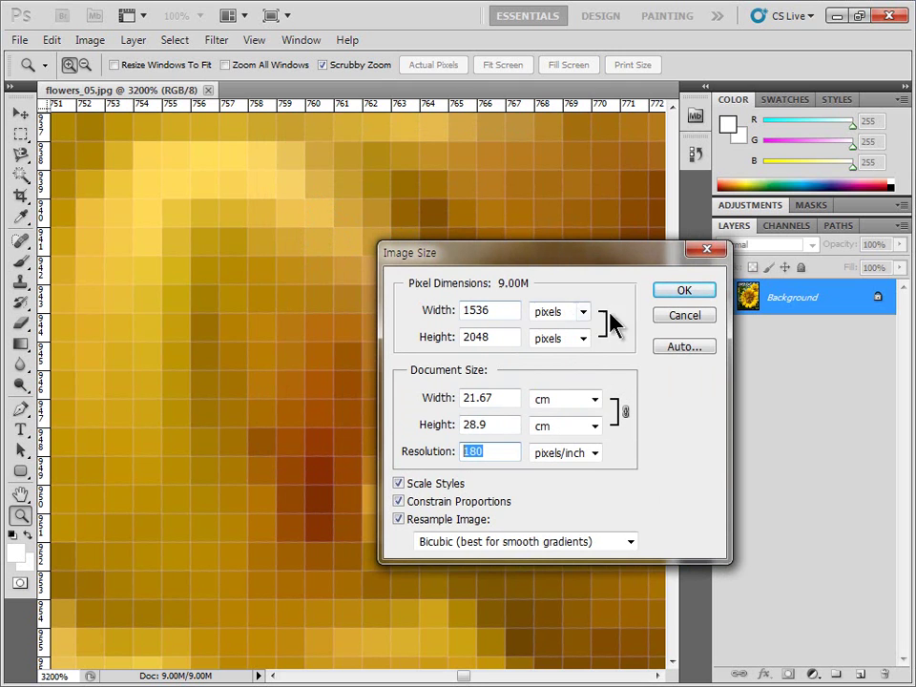
click(671, 320)
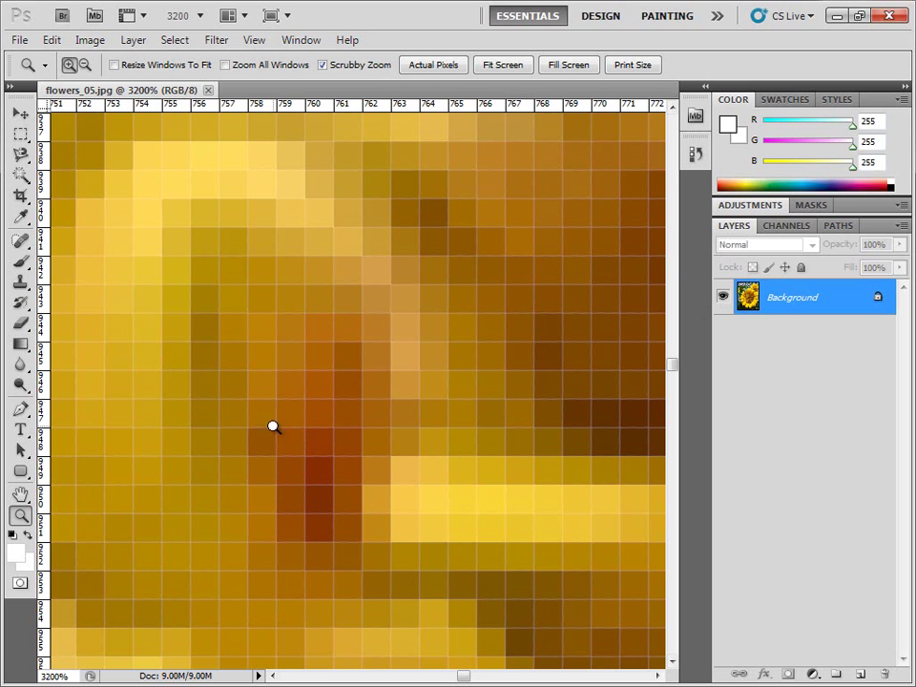
Switch to Notepad and highlight the web image lines and the rulers-to-pixel note
key(alt+Tab)
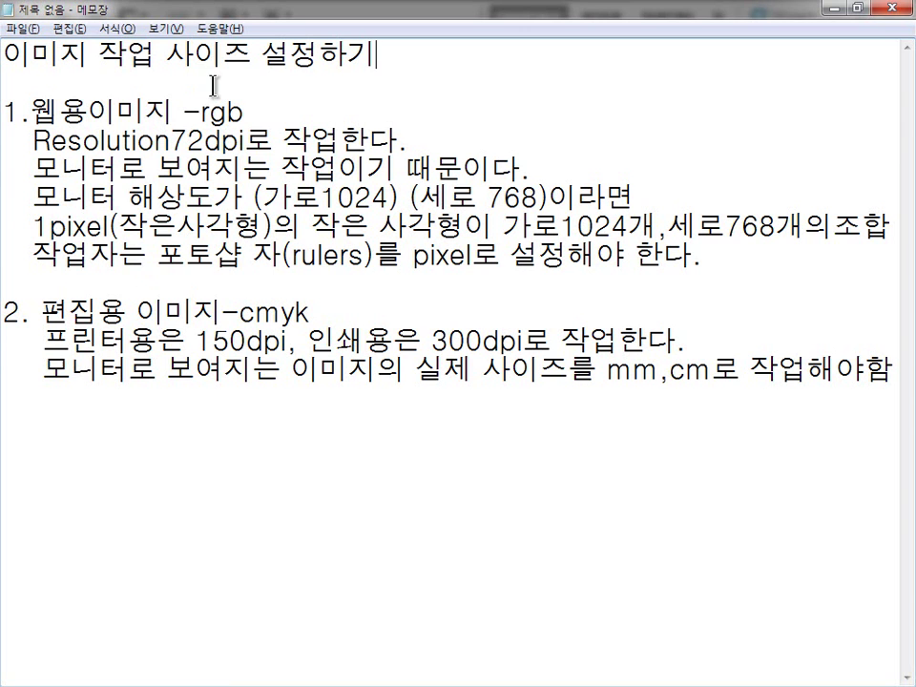
mouse_move(32, 112)
mouse_down()
mouse_move(184, 116)
mouse_move(174, 115)
mouse_up()
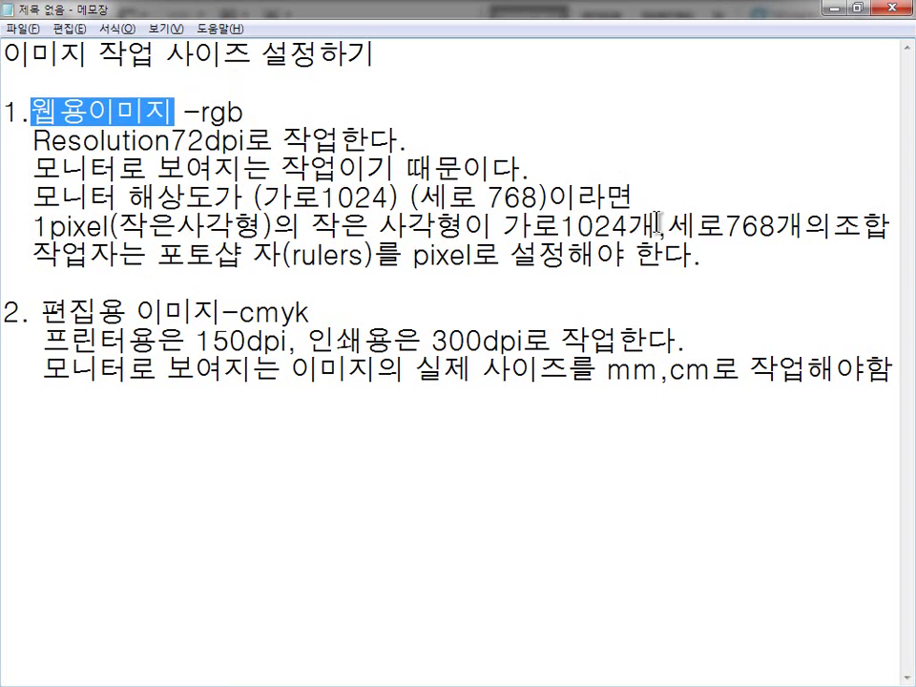
mouse_move(726, 256)
mouse_down()
mouse_move(329, 250)
mouse_move(5, 139)
mouse_move(5, 113)
mouse_up()
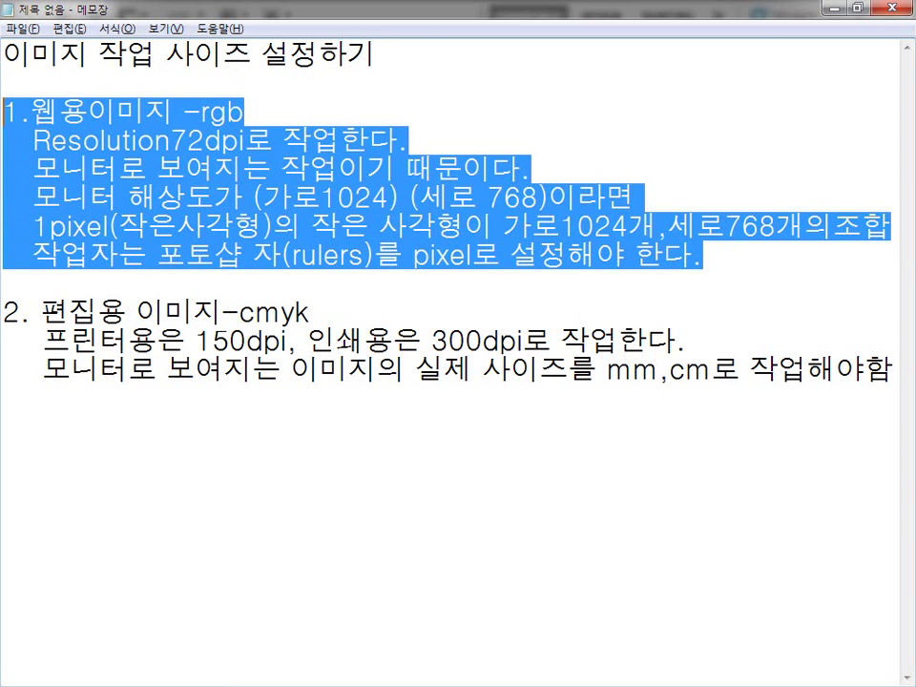
click(111, 177)
Delete the word 'rgb', restore it with undo, and place the caret on the blank line
drag(198, 112, 241, 110)
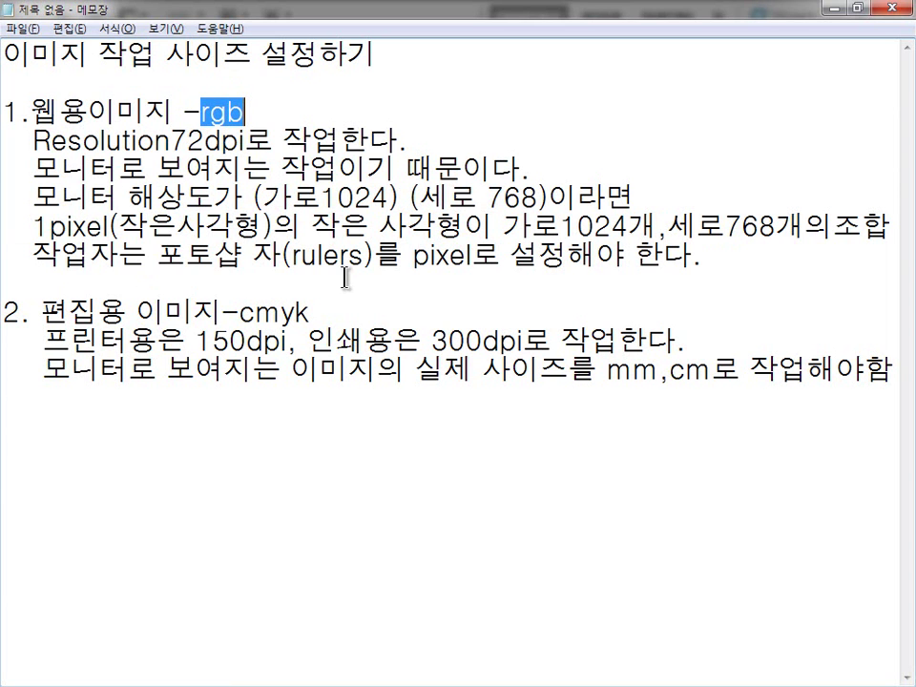
key(BackSpace)
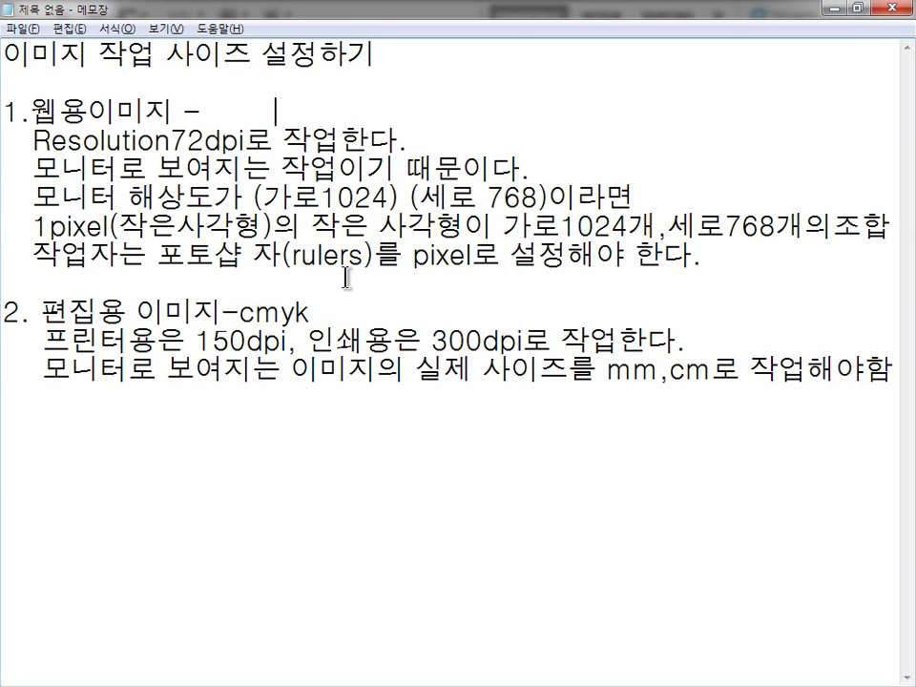
key(ctrl+z)
click(375, 272)
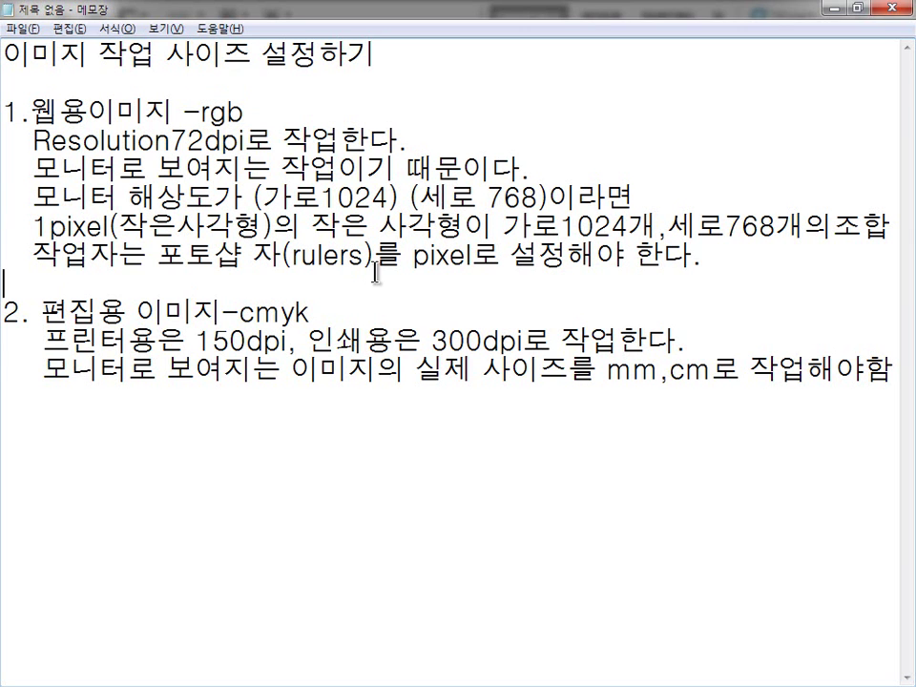
Sketch a red RGB overlapping-circles diagram with a B label and an arrow to W
drag(195, 126, 253, 124)
mouse_move(526, 117)
mouse_down()
mouse_move(666, 155)
mouse_move(527, 110)
mouse_move(575, 161)
mouse_move(608, 143)
mouse_move(734, 224)
mouse_move(599, 177)
mouse_up()
mouse_move(656, 243)
mouse_down()
mouse_move(668, 262)
mouse_move(655, 276)
mouse_up()
mouse_move(587, 315)
mouse_down()
mouse_move(622, 150)
mouse_move(584, 315)
mouse_up()
drag(536, 250, 542, 286)
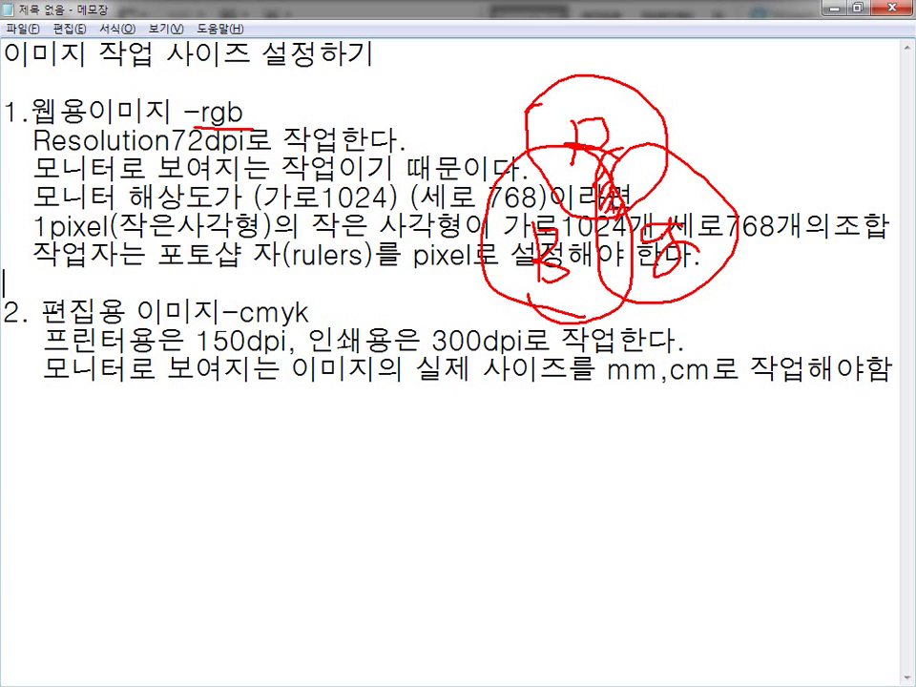
mouse_move(658, 196)
mouse_down()
mouse_move(768, 113)
mouse_move(814, 123)
mouse_move(832, 84)
mouse_up()
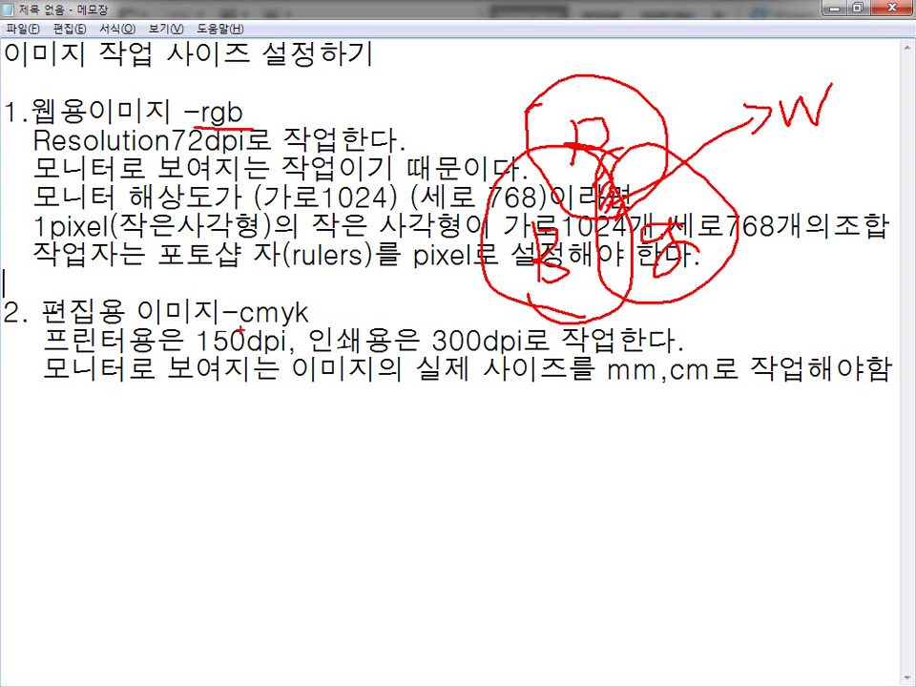
Mark the print resolution note, circle '-cmyk', and draw overlapping CMYK circles below the text
drag(237, 333, 311, 326)
drag(286, 313, 319, 331)
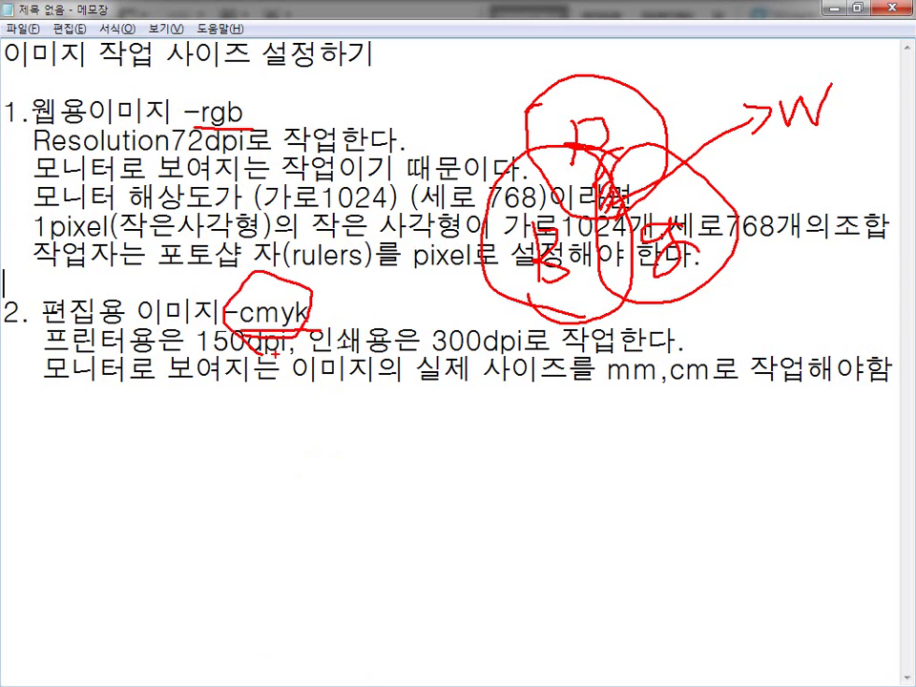
drag(308, 431, 458, 434)
mouse_move(361, 413)
mouse_down()
mouse_move(415, 468)
mouse_move(482, 590)
mouse_up()
mouse_move(283, 519)
mouse_down()
mouse_move(496, 477)
mouse_move(286, 453)
mouse_up()
drag(361, 439, 382, 495)
drag(425, 458, 429, 494)
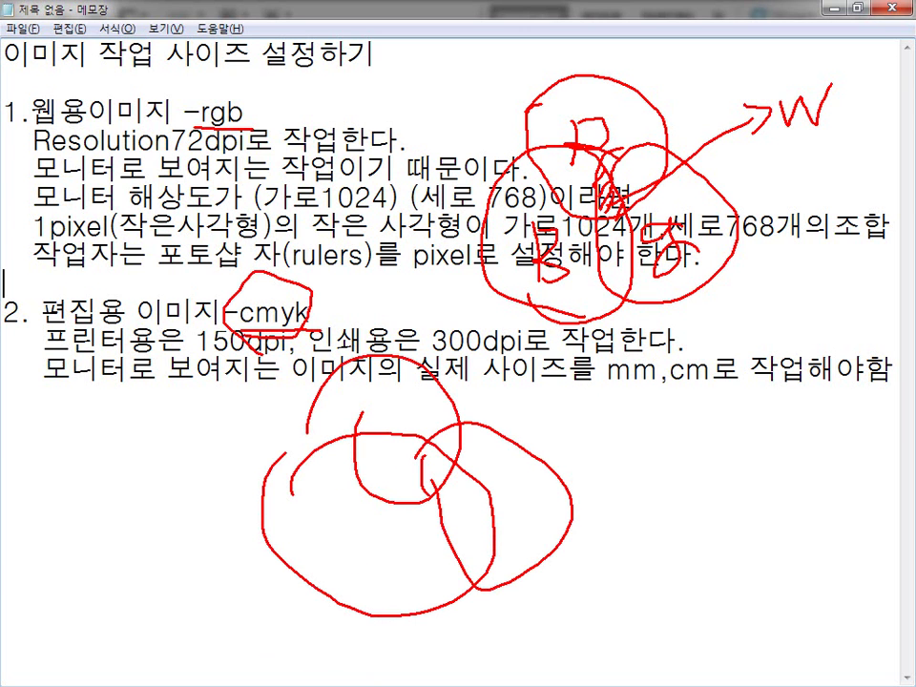
Label the CMYK circles, add a check, arrow and circled Y, and circle '-rgb'
drag(396, 379, 401, 411)
drag(518, 512, 567, 489)
drag(318, 523, 370, 540)
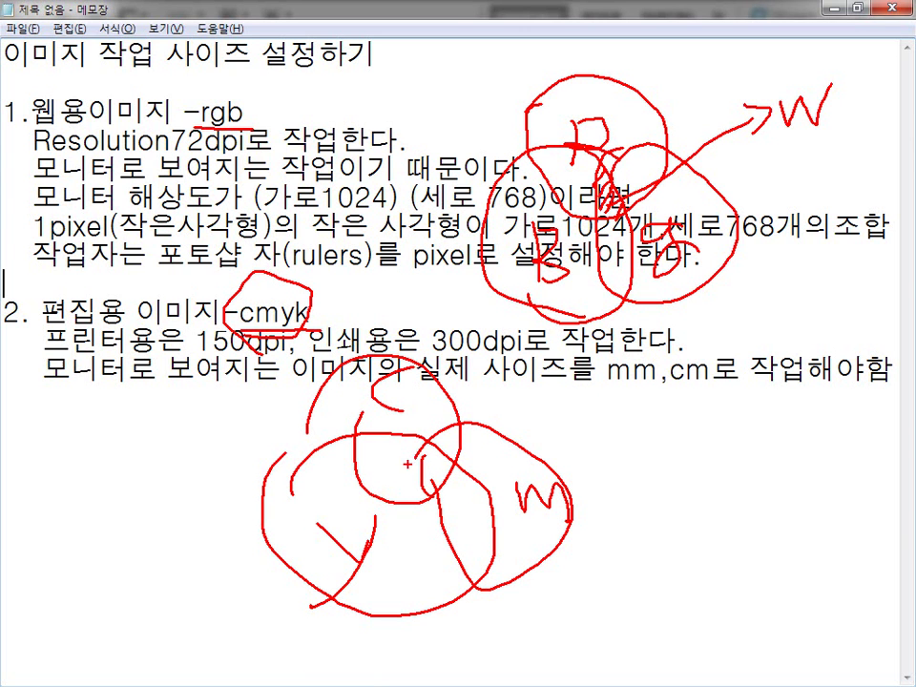
drag(422, 470, 536, 408)
drag(617, 403, 630, 418)
drag(646, 400, 631, 429)
mouse_move(639, 387)
mouse_down()
mouse_move(660, 454)
mouse_move(723, 465)
mouse_move(613, 470)
mouse_up()
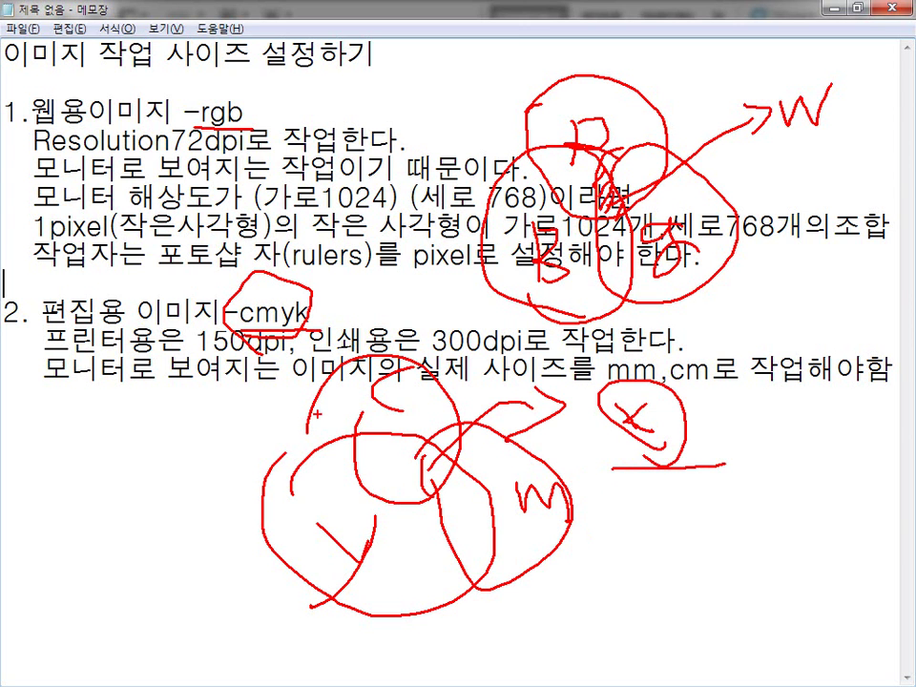
mouse_move(189, 122)
mouse_down()
mouse_move(234, 76)
mouse_move(272, 122)
mouse_up()
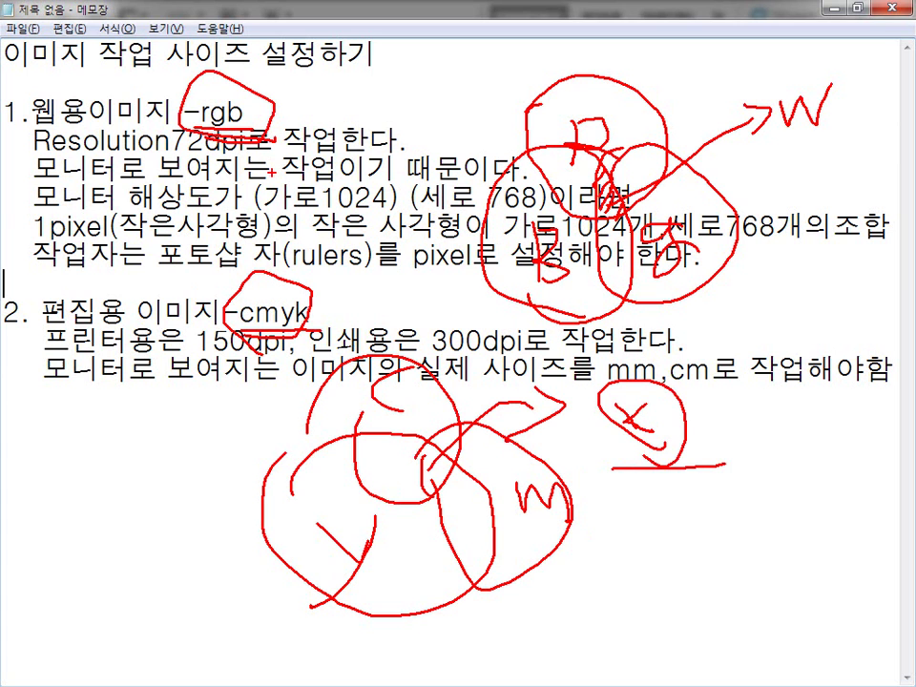
key(Escape)
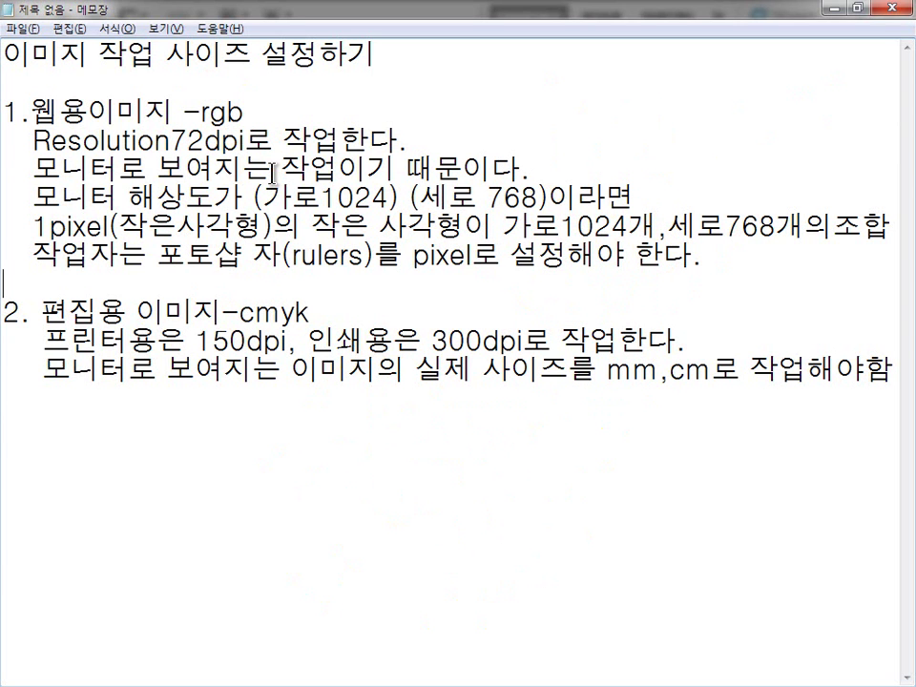
drag(34, 141, 409, 141)
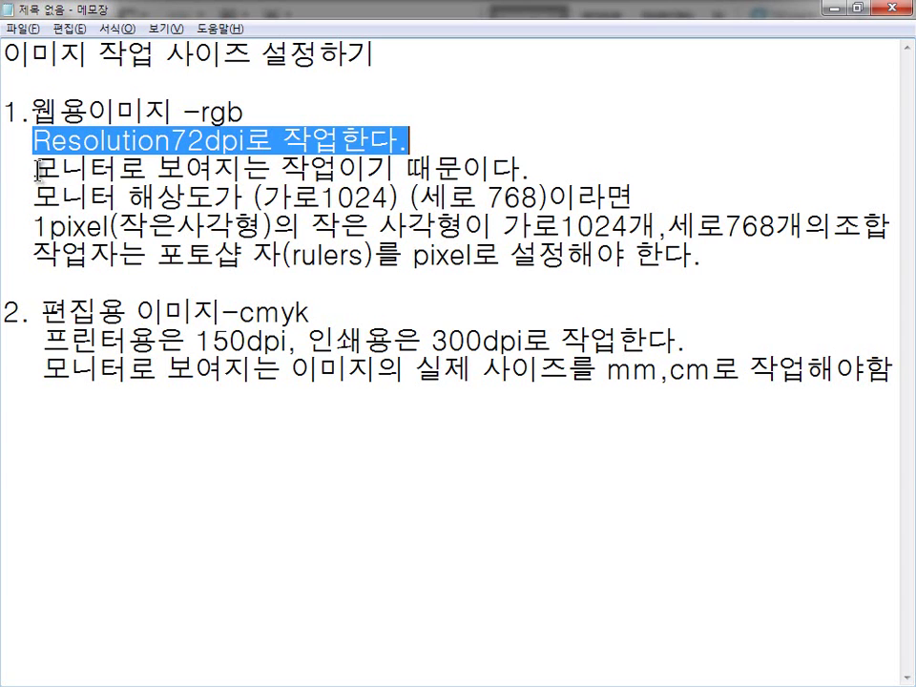
drag(36, 169, 527, 169)
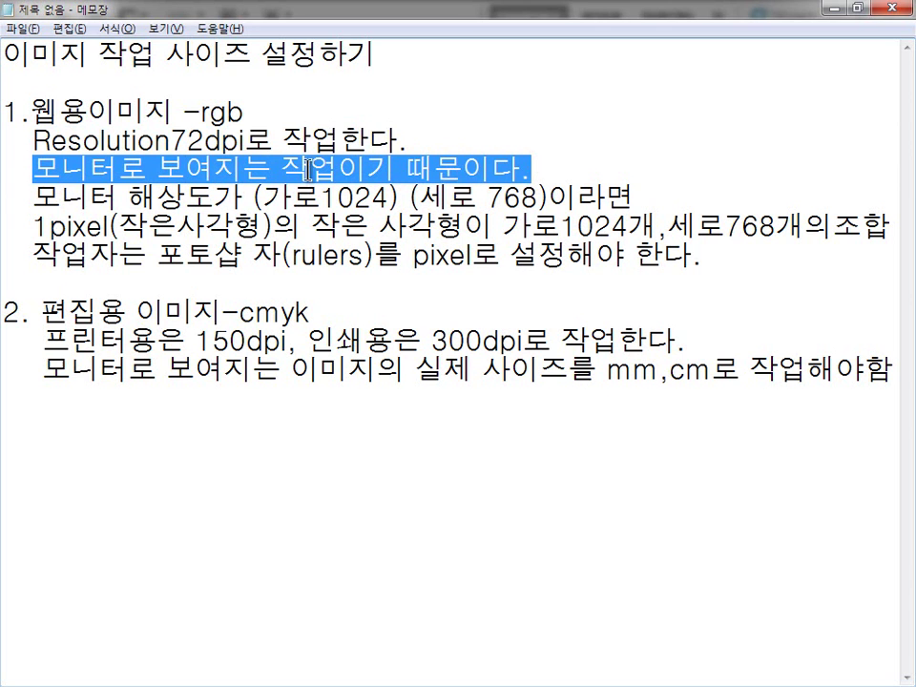
drag(171, 141, 246, 141)
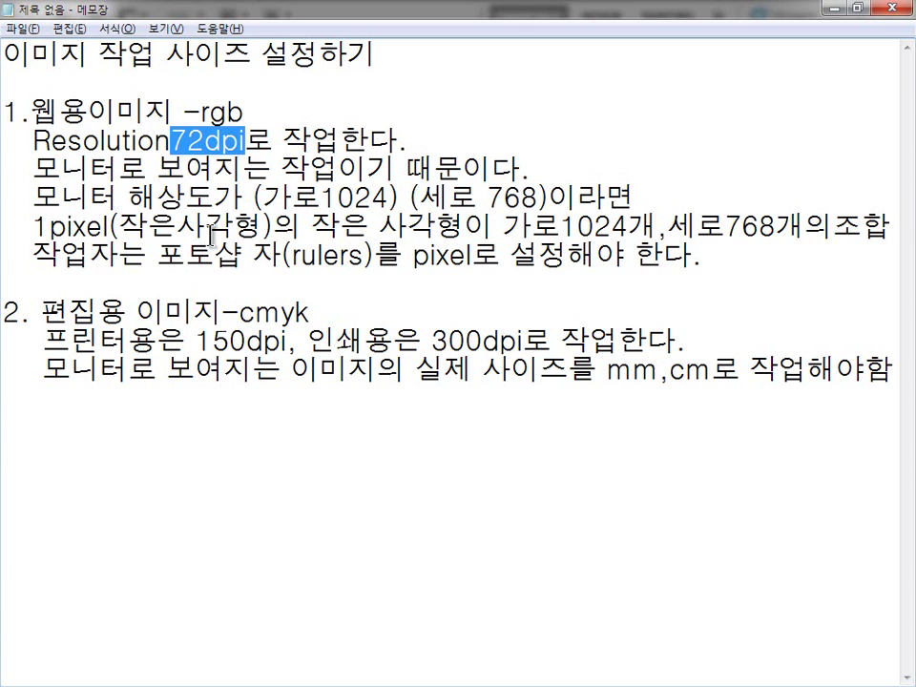
mouse_move(35, 195)
mouse_down()
mouse_move(532, 216)
mouse_move(657, 195)
mouse_up()
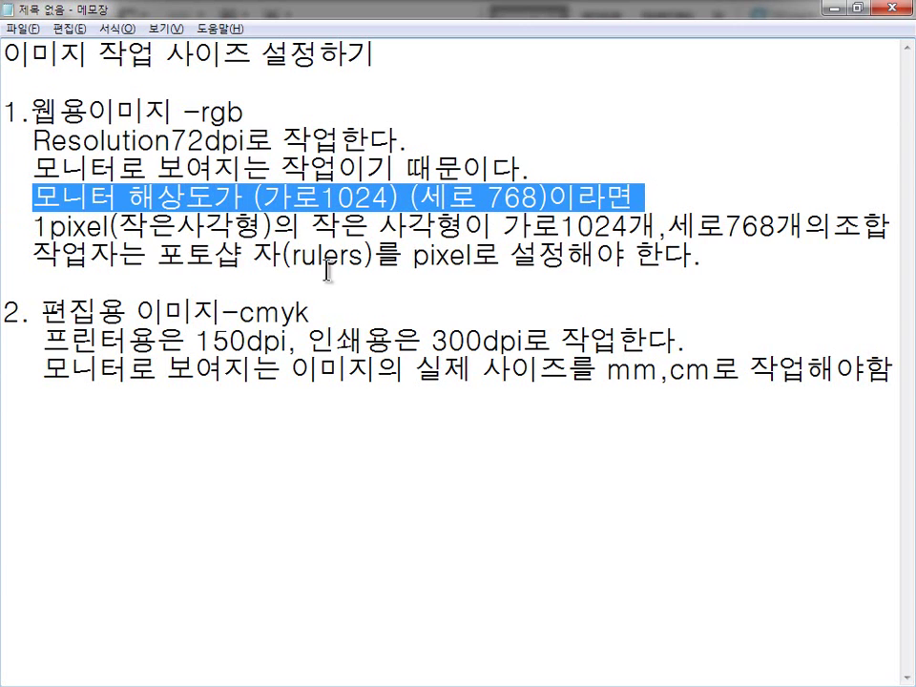
click(38, 228)
drag(39, 229, 233, 229)
drag(502, 226, 832, 226)
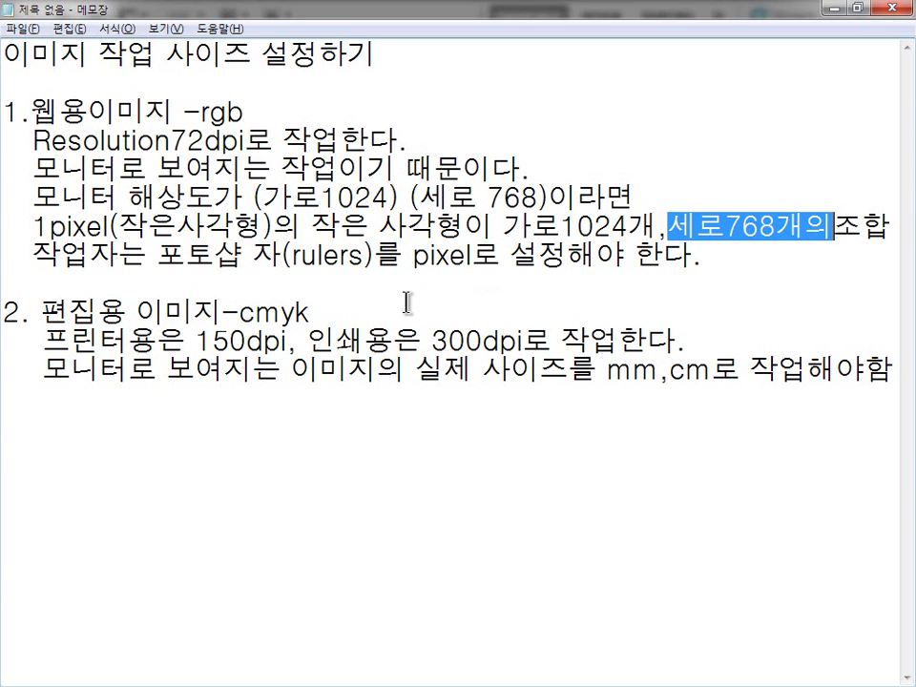
drag(161, 255, 707, 256)
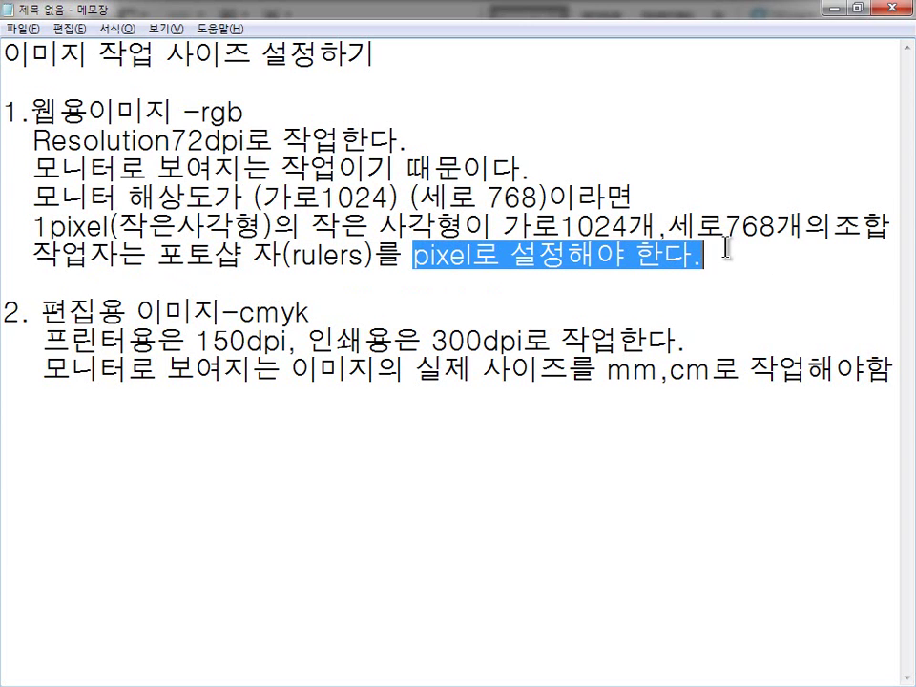
drag(37, 315, 339, 312)
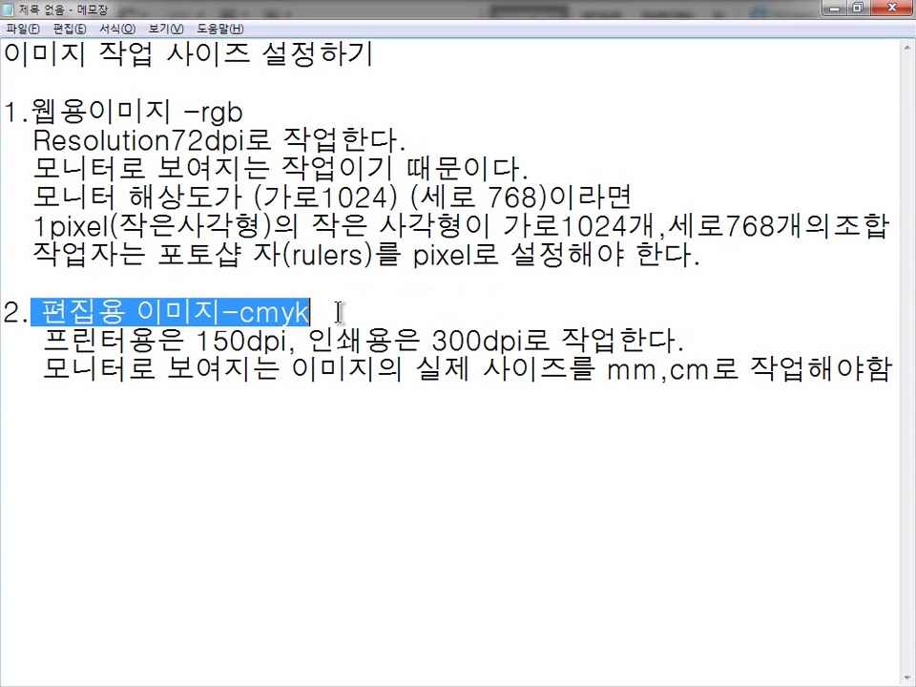
drag(607, 370, 710, 372)
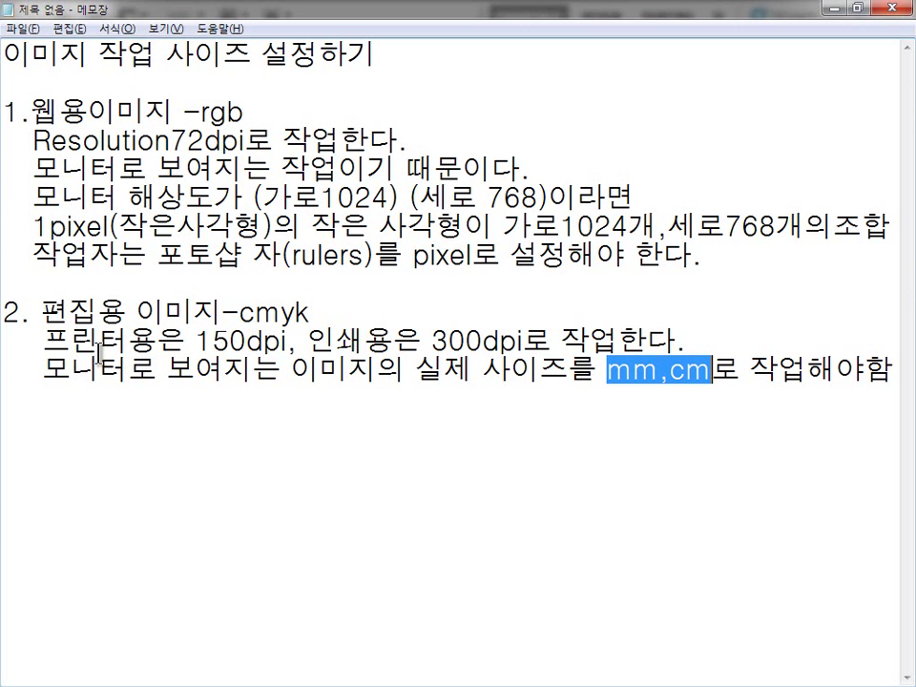
drag(45, 340, 298, 340)
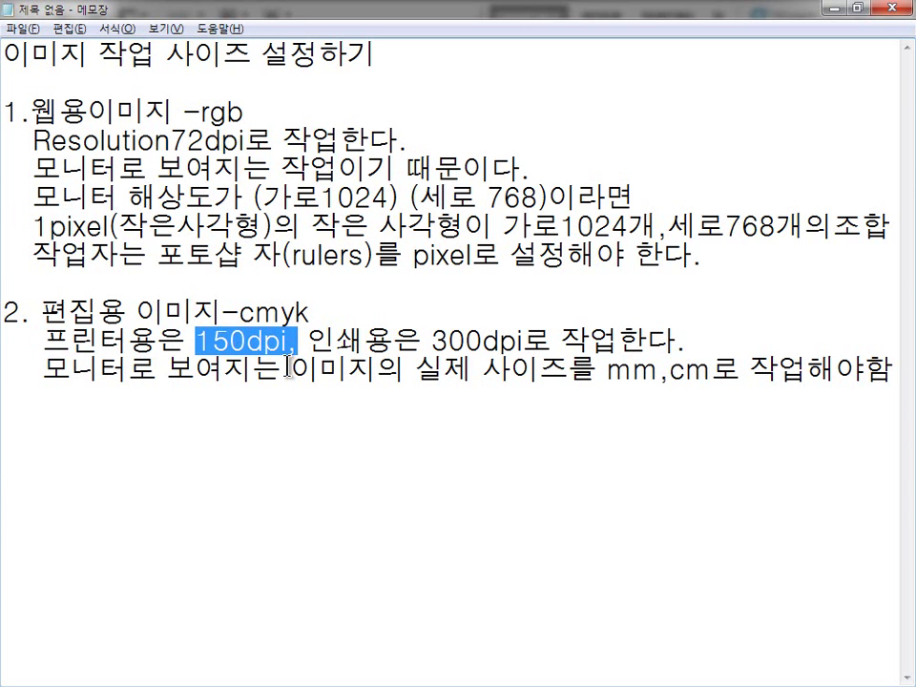
drag(307, 339, 524, 340)
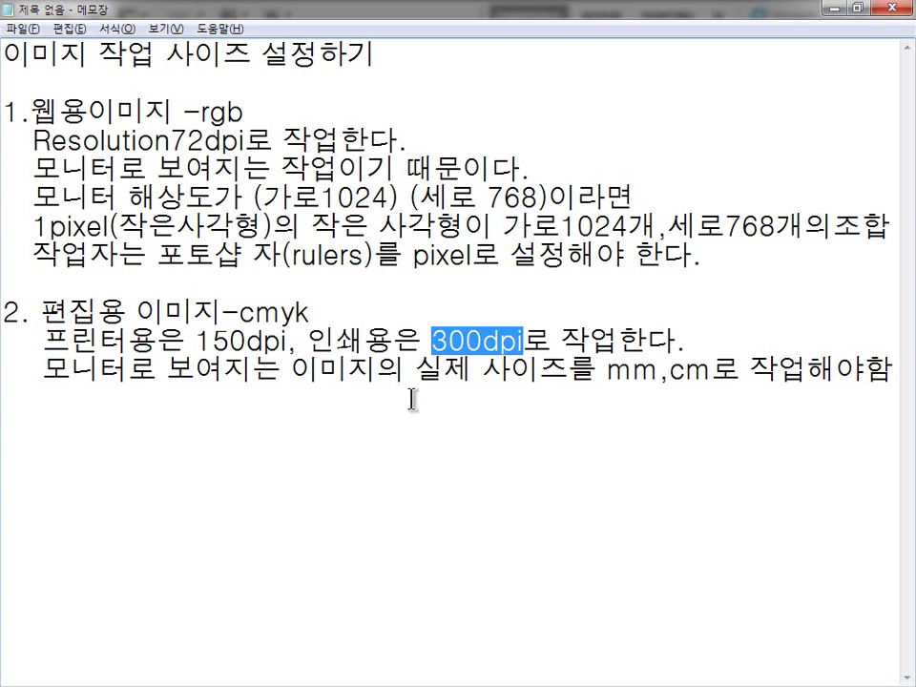
click(516, 355)
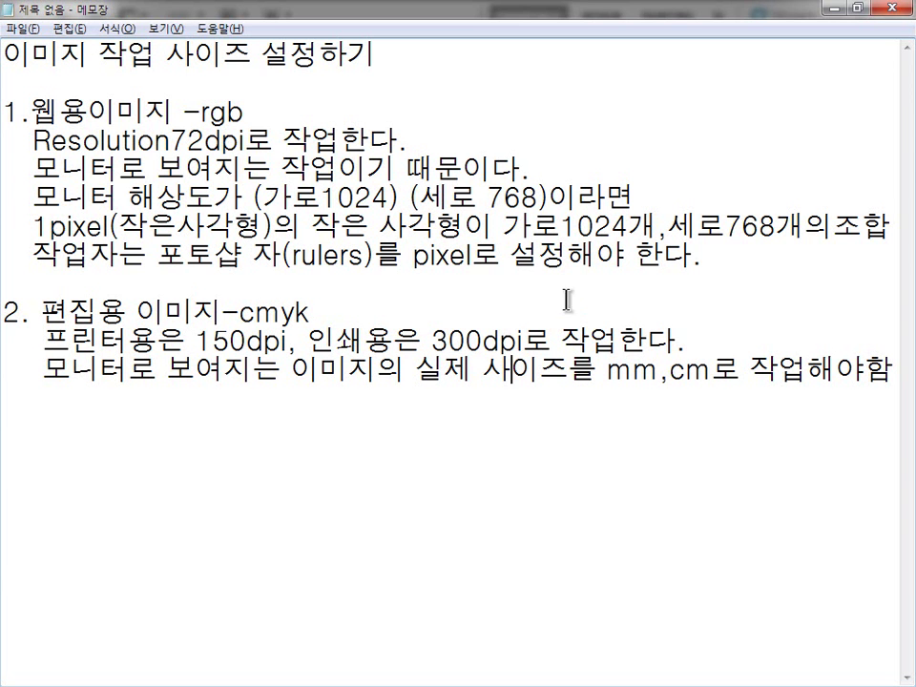
Return to Photoshop at 100%, fit the whole photo with the Hand tool, then 100% again
click(835, 9)
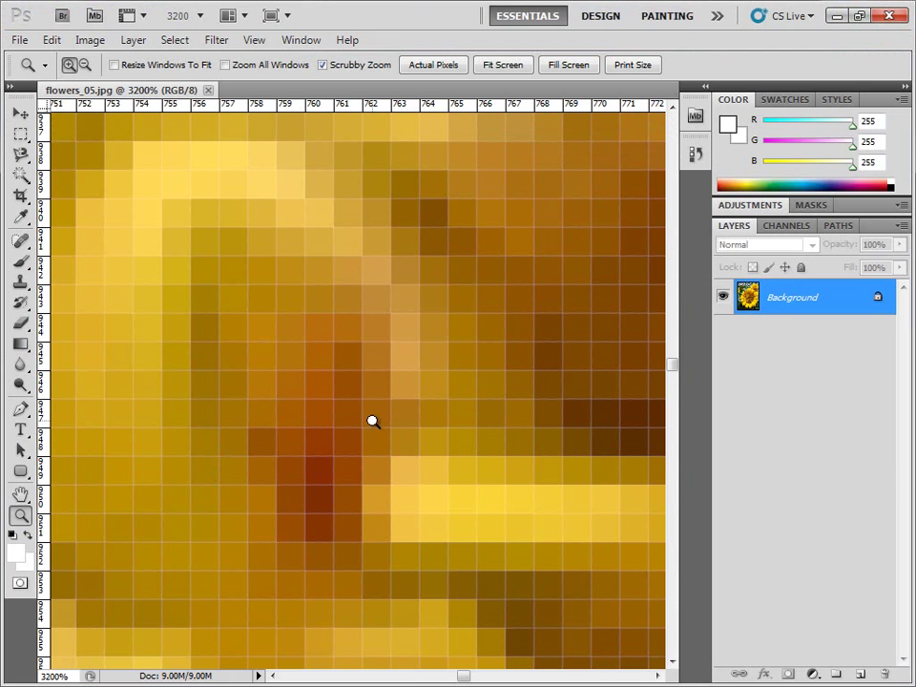
click(200, 17)
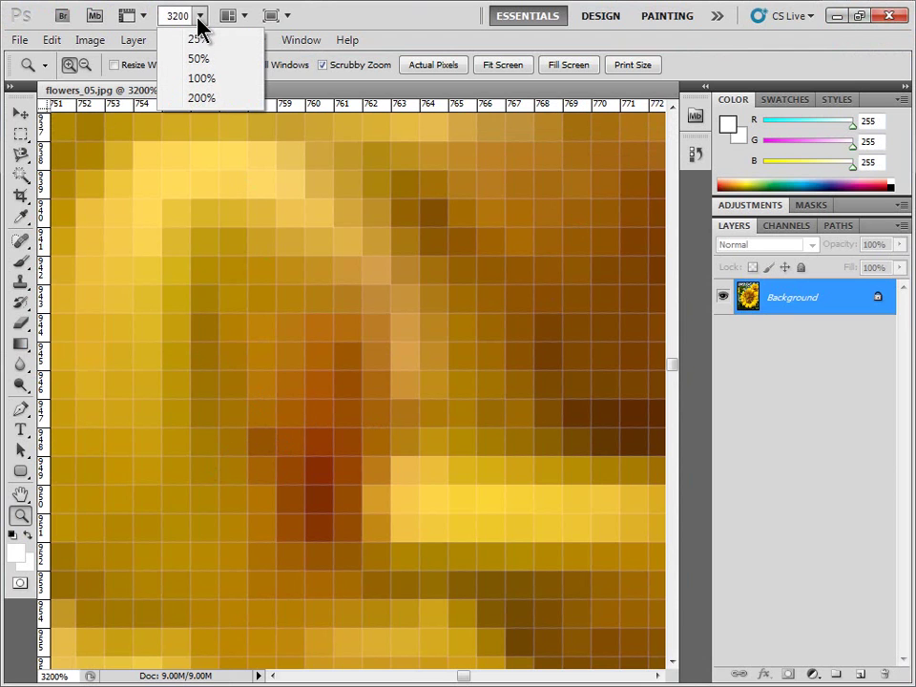
click(210, 78)
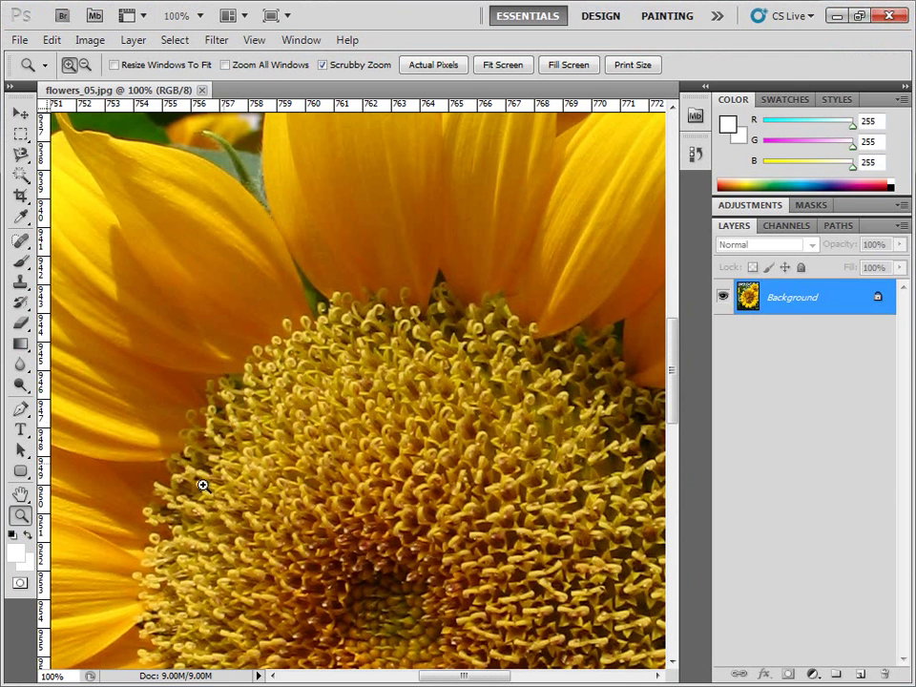
double_click(21, 496)
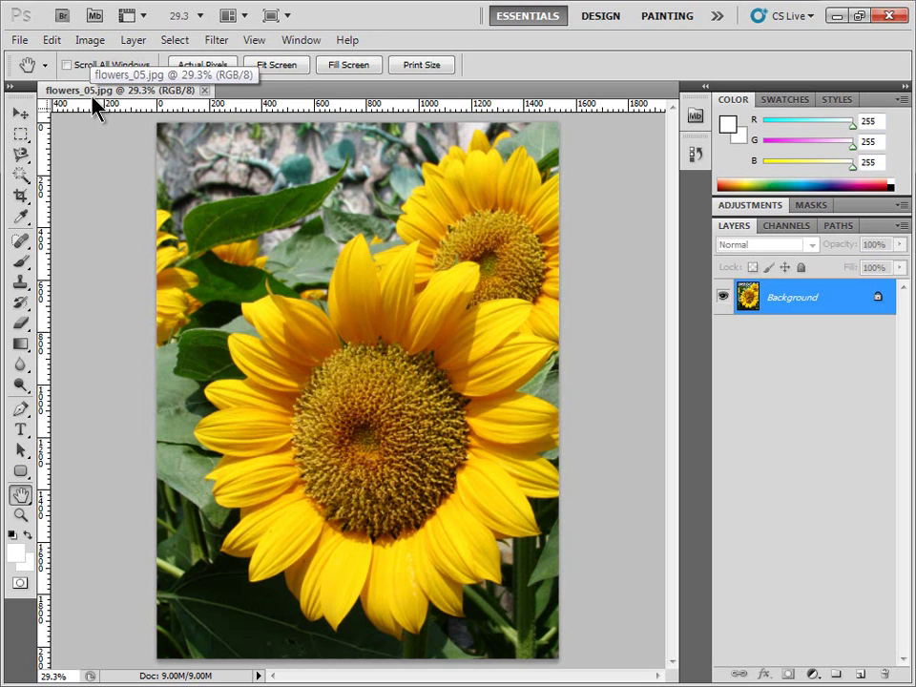
click(201, 15)
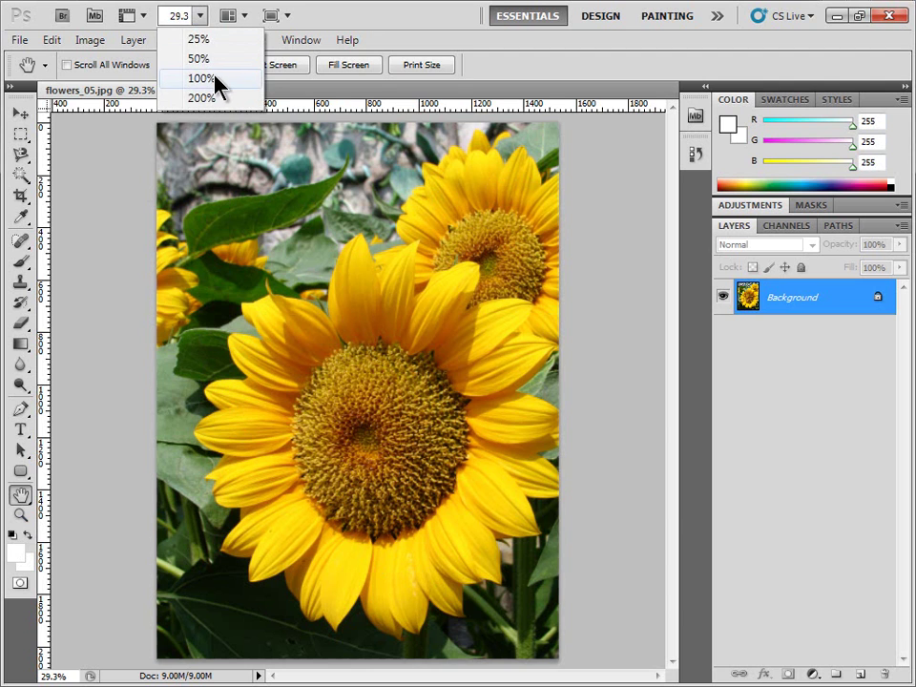
click(241, 78)
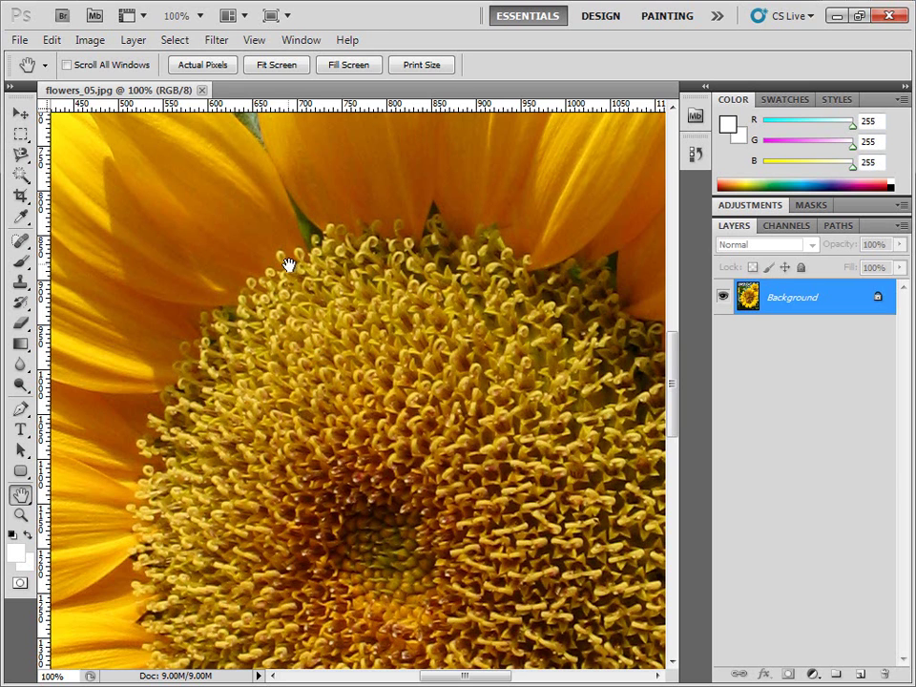
Resample the photo from 180 to 72 pixels/inch, giving 614 × 819 pixels
click(89, 41)
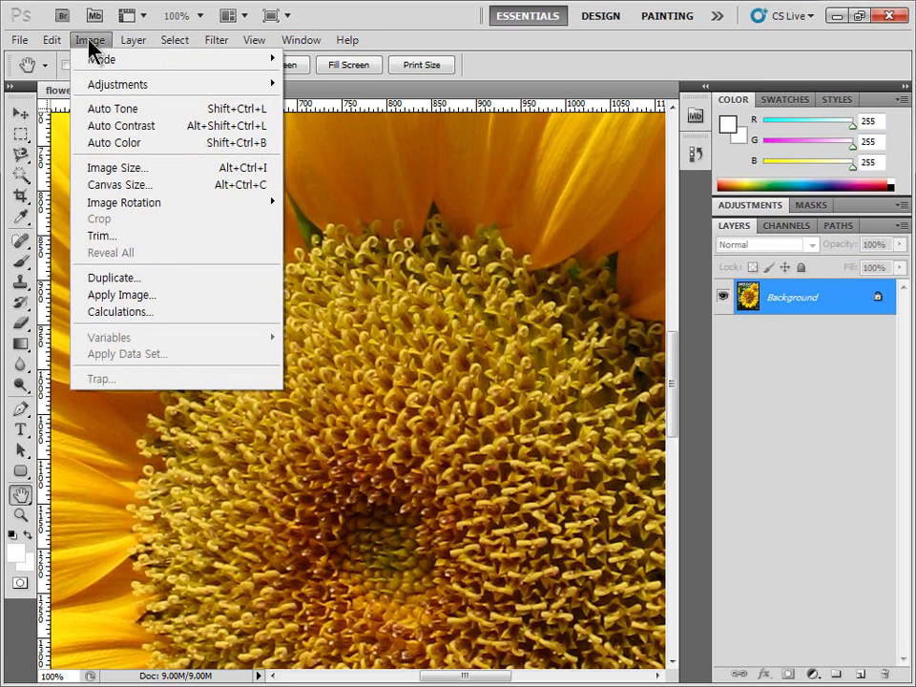
click(175, 171)
mouse_move(380, 249)
mouse_down()
mouse_move(264, 179)
mouse_move(204, 123)
mouse_up()
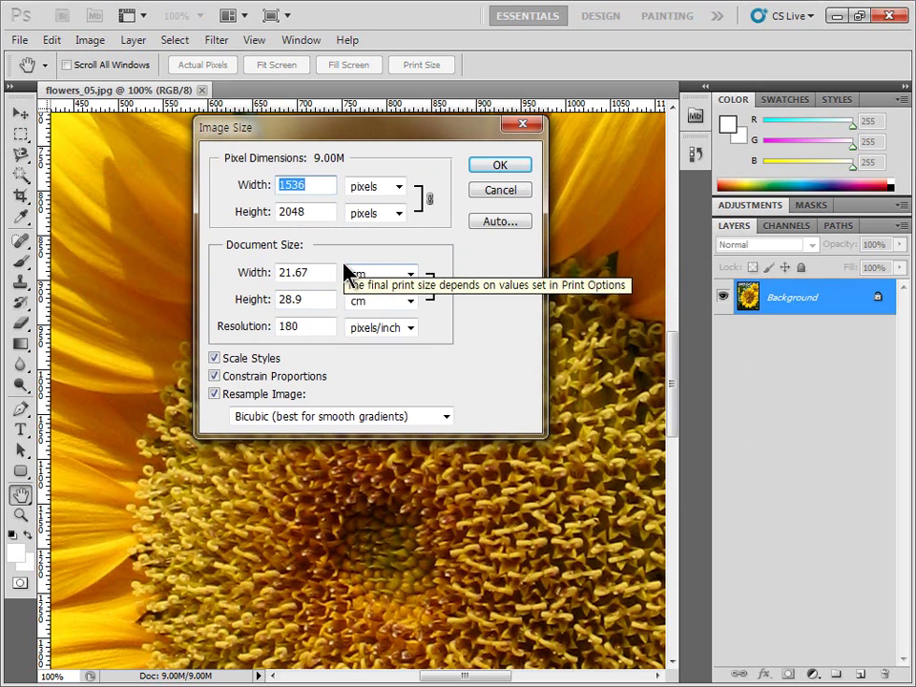
double_click(276, 327)
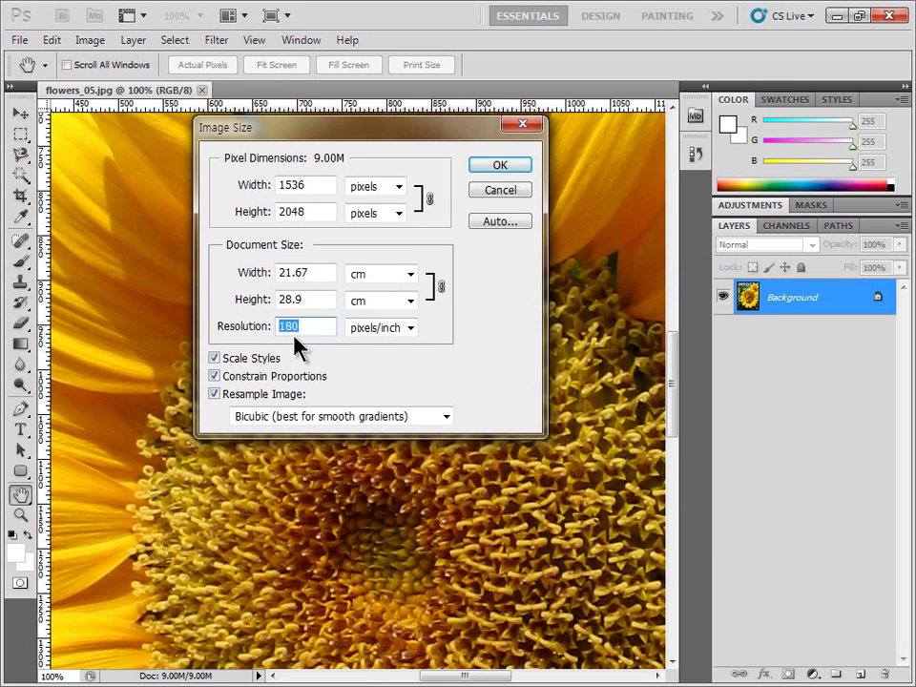
text(72)
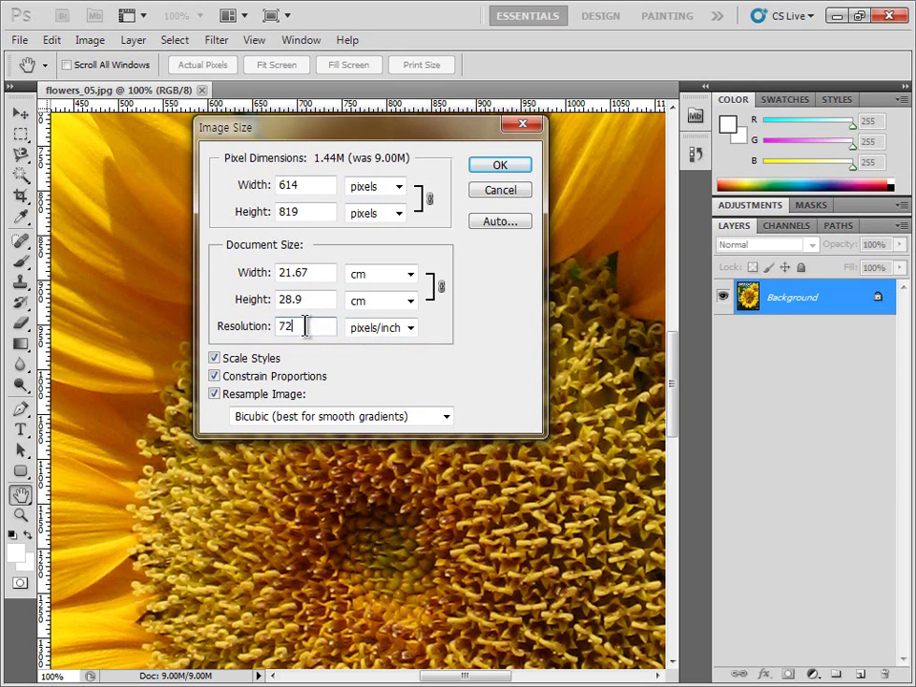
drag(307, 186, 269, 186)
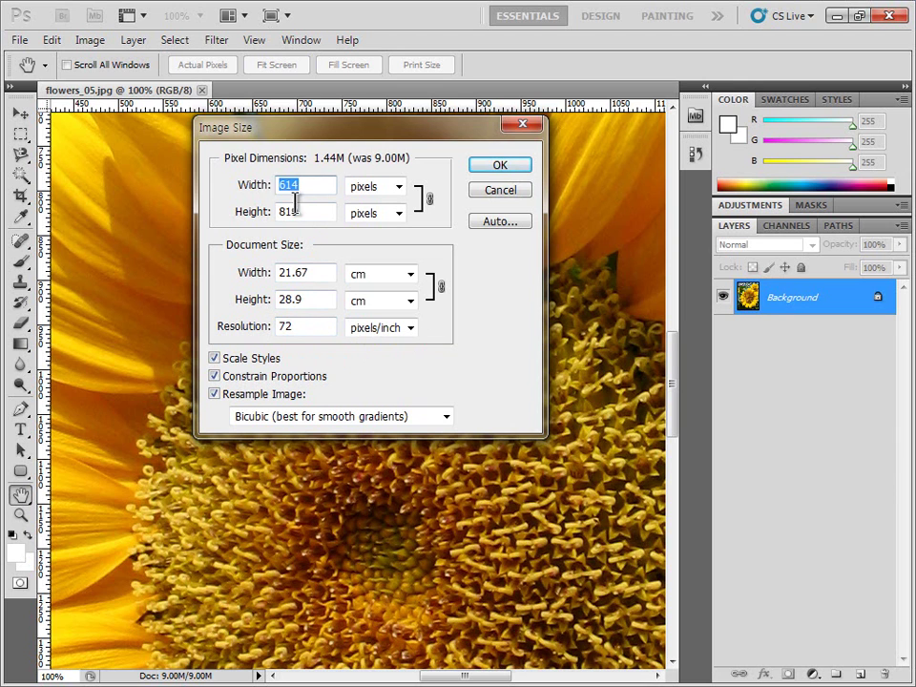
drag(316, 211, 269, 214)
drag(315, 186, 267, 187)
drag(313, 211, 239, 216)
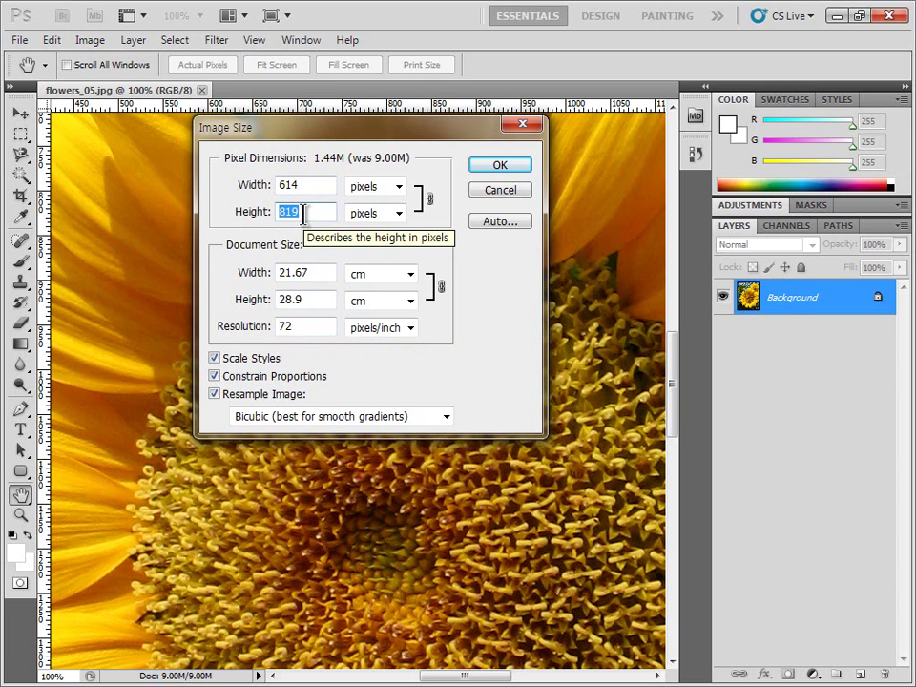
click(304, 215)
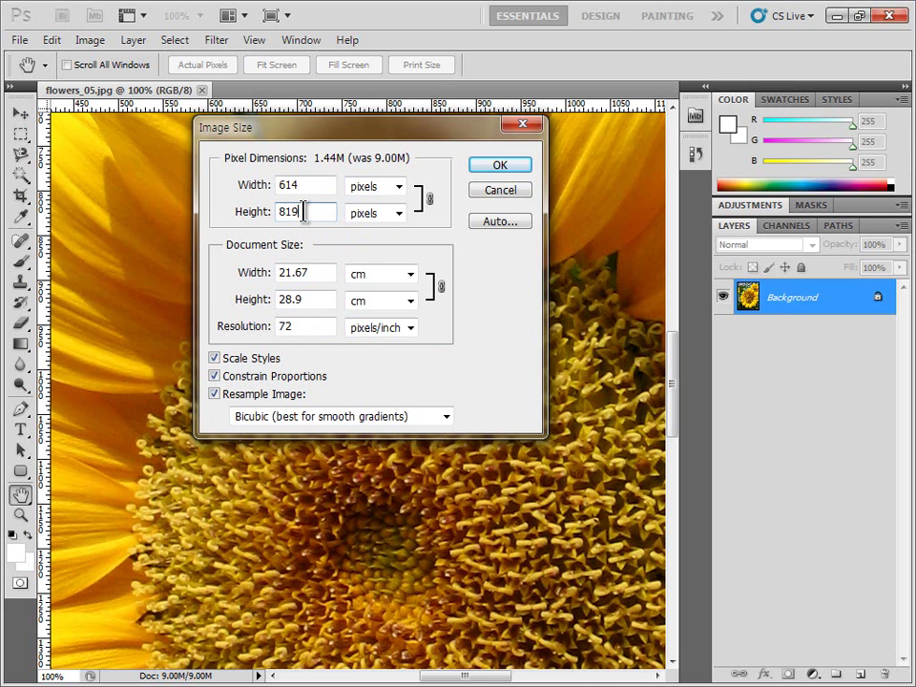
click(477, 169)
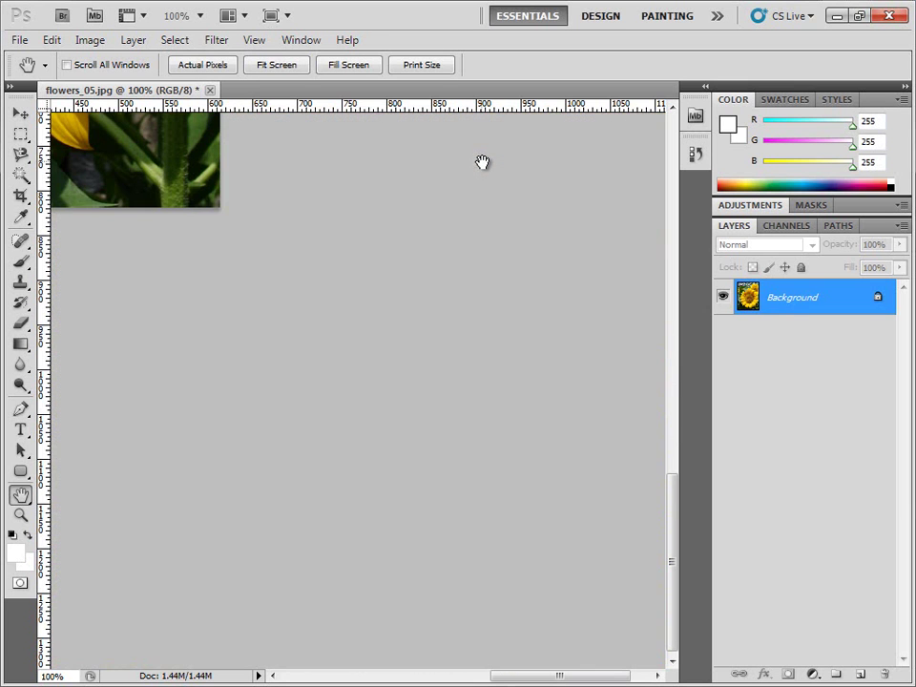
drag(201, 216, 487, 433)
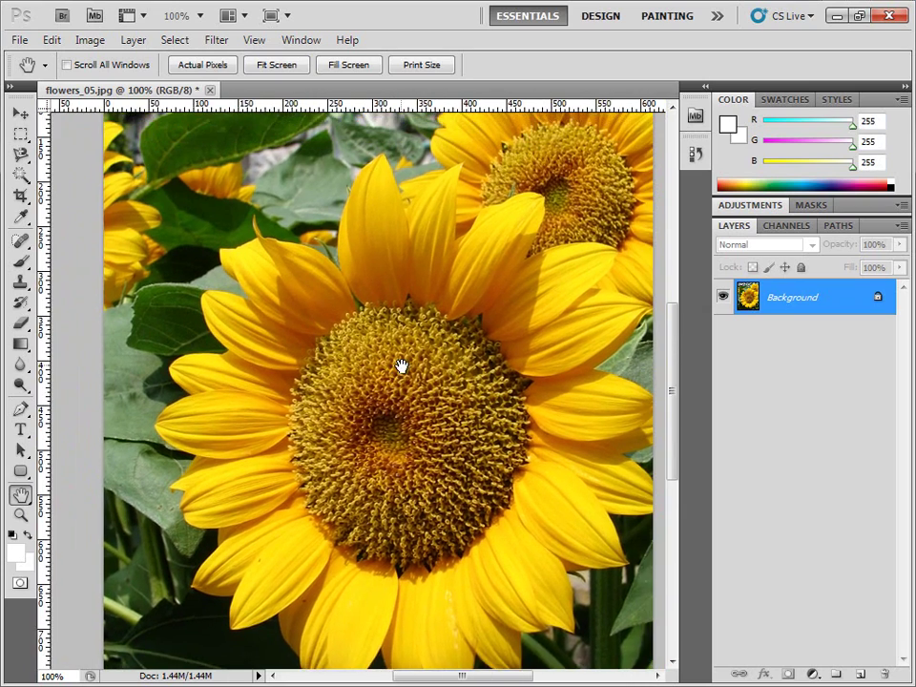
drag(401, 365, 372, 452)
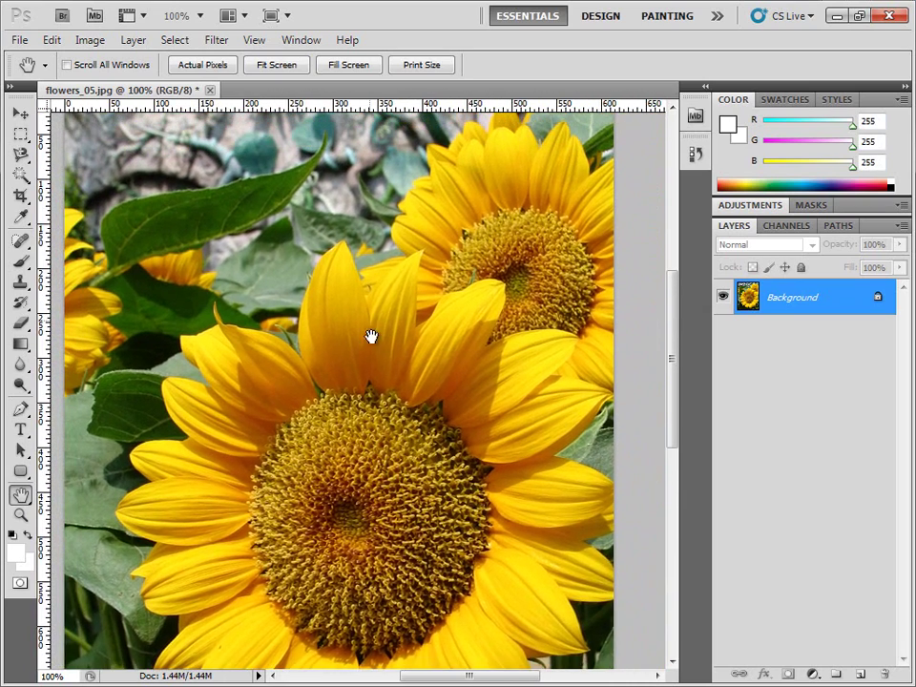
drag(370, 336, 383, 395)
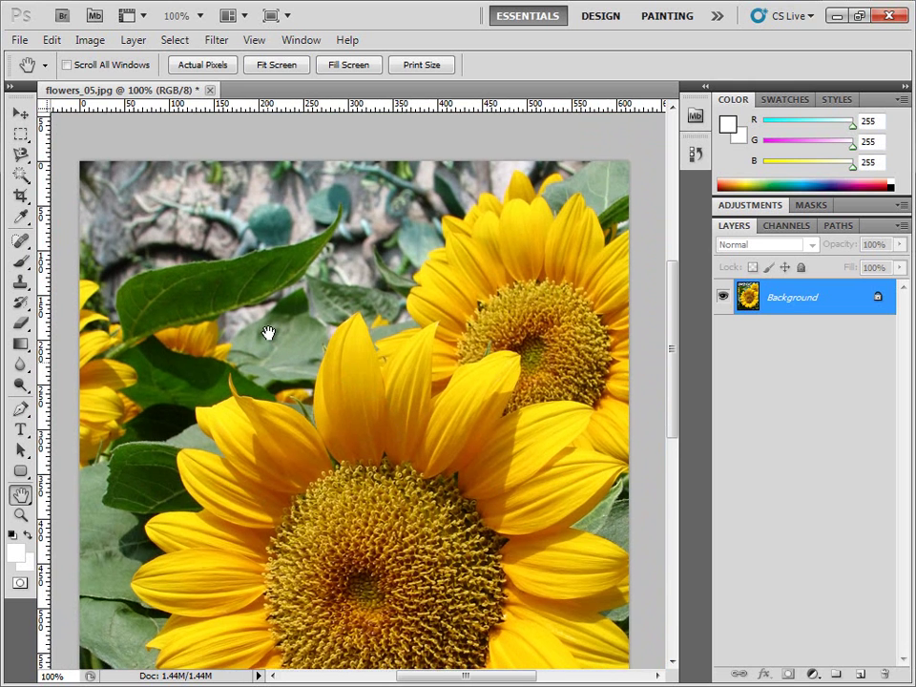
scroll(269, 337, down, 2)
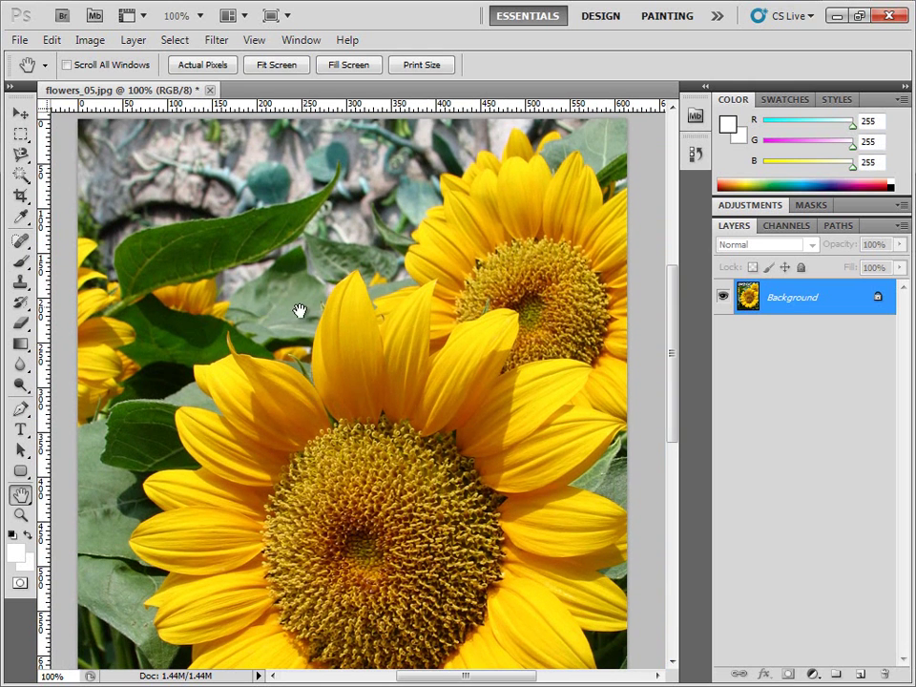
In Image Size, try a 5 cm width, then toggle Constrain Proportions to restore 614 × 819
click(92, 40)
click(174, 168)
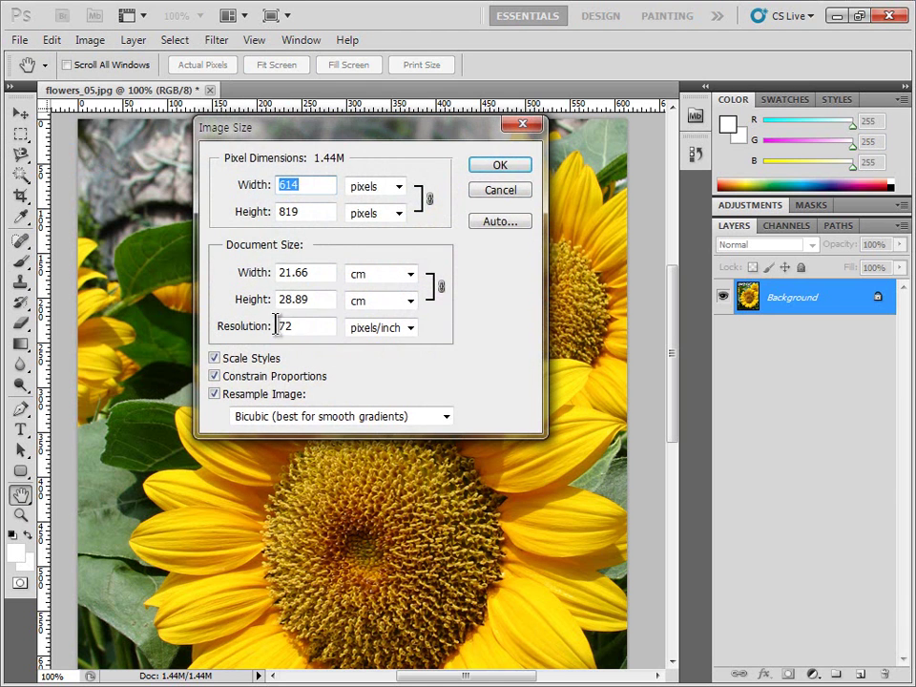
drag(326, 273, 232, 282)
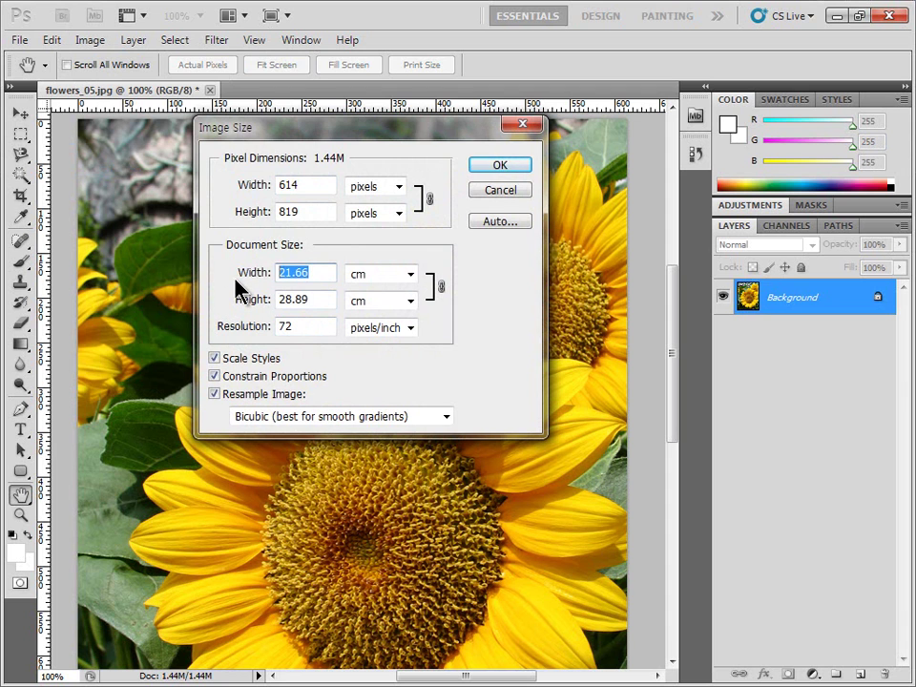
text(5)
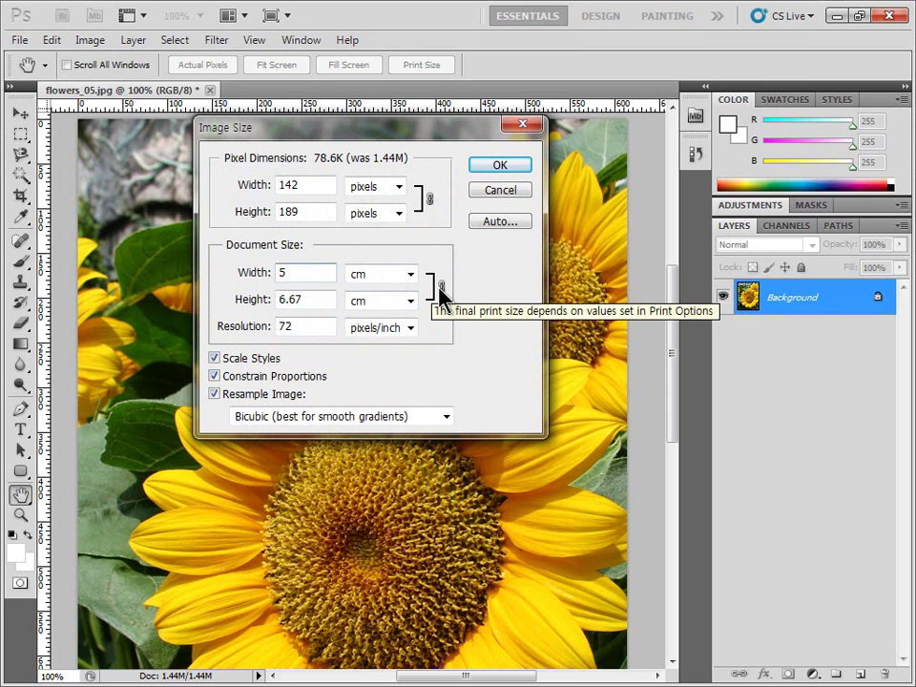
key(Tab)
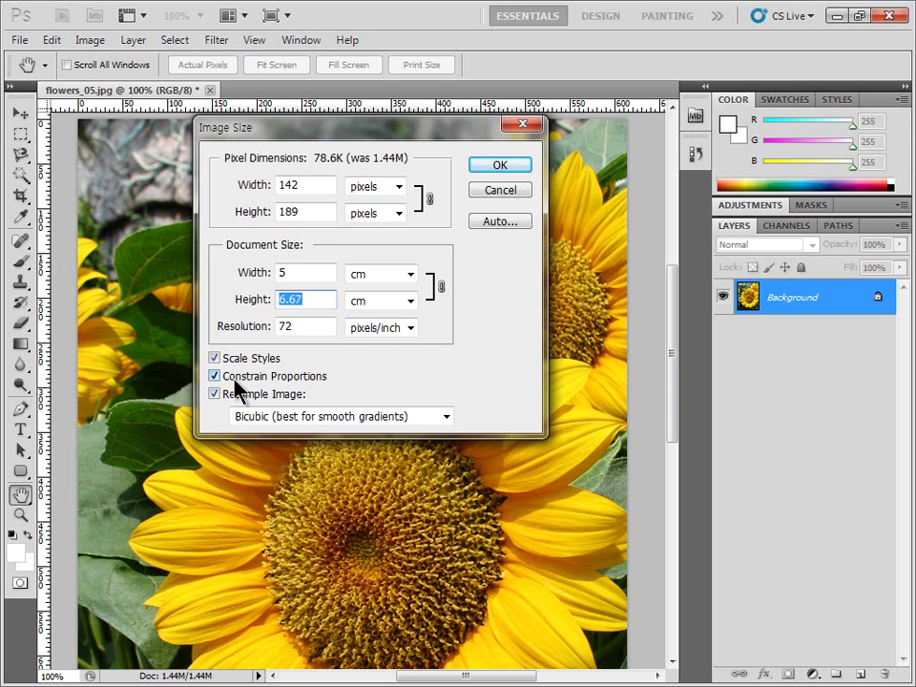
click(213, 377)
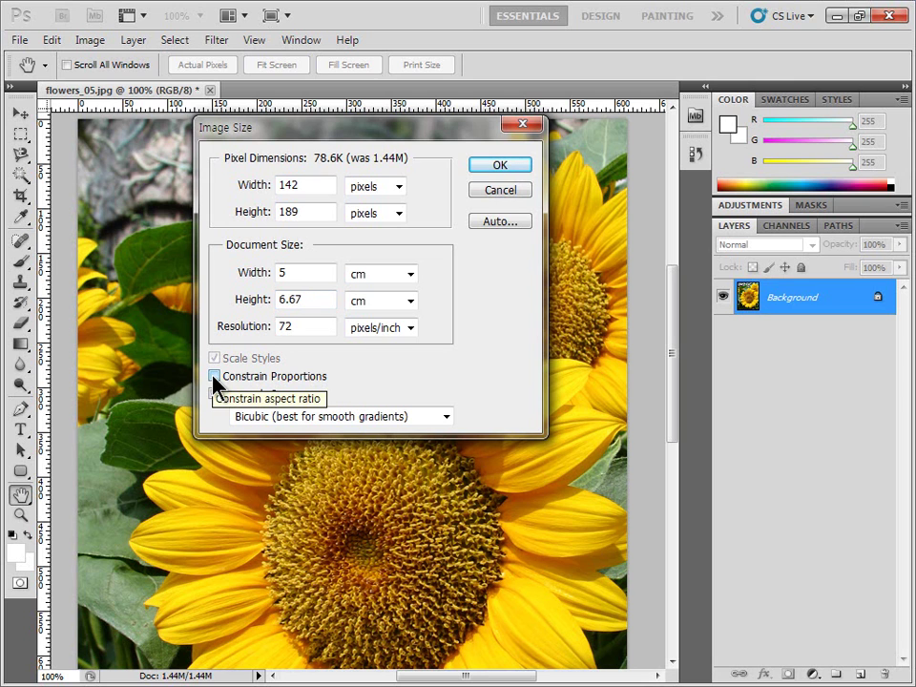
click(214, 377)
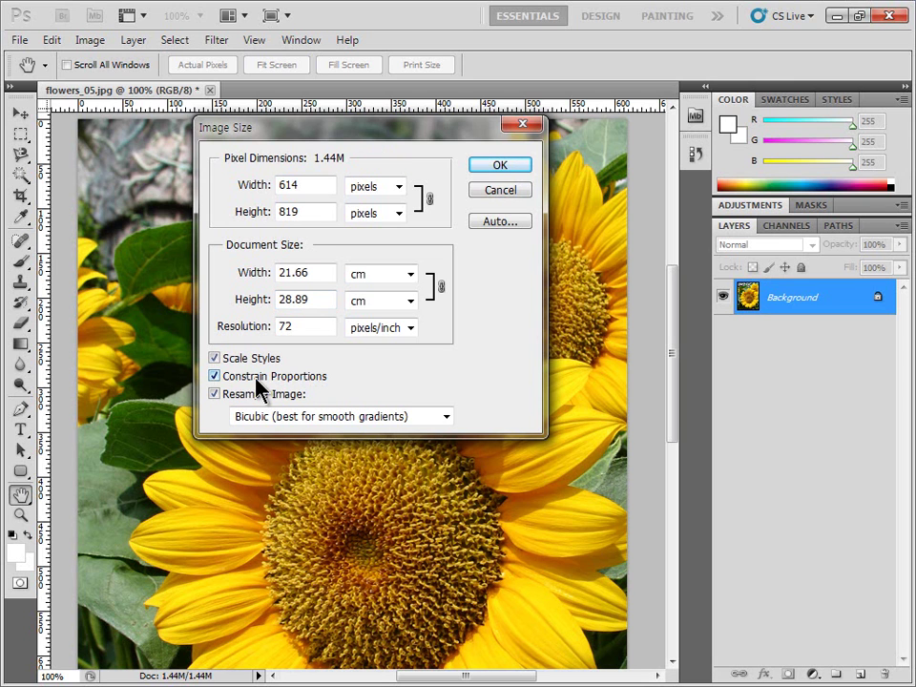
With Constrain Proportions off, set document height to 15 cm, giving 614 × 425 pixels
click(215, 376)
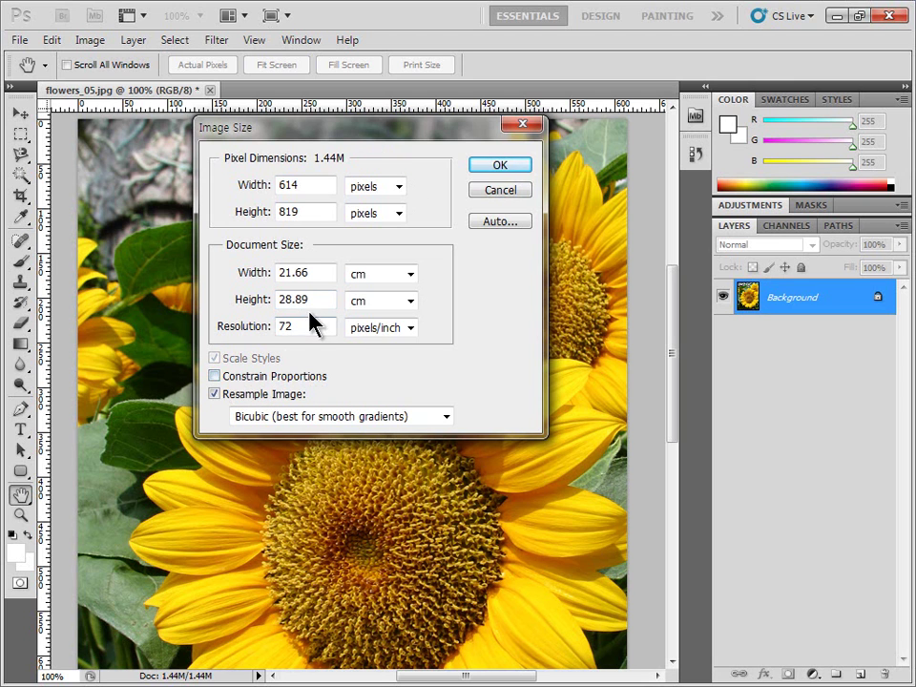
drag(324, 298, 257, 322)
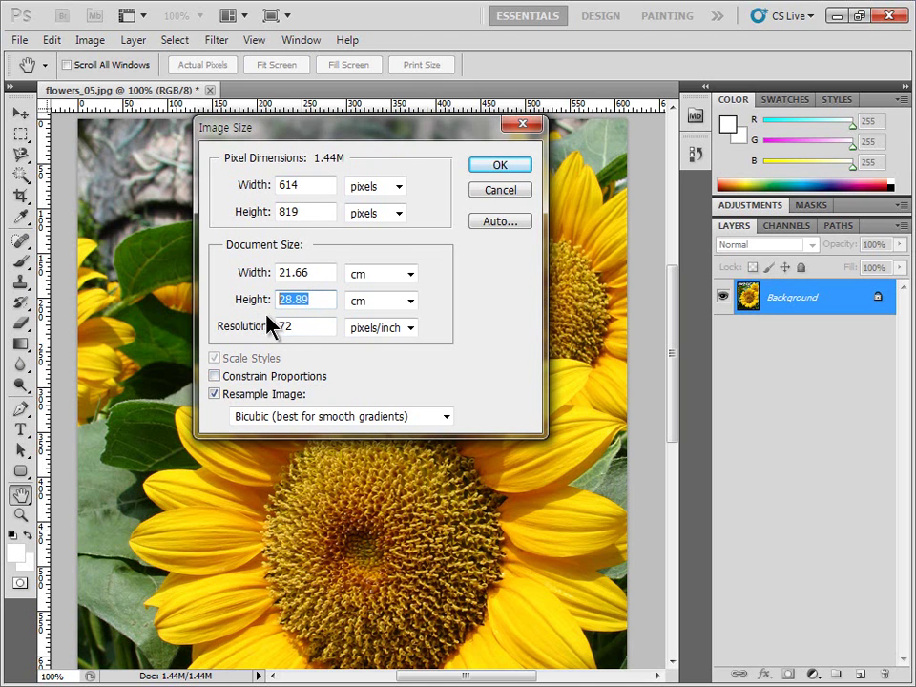
text(15)
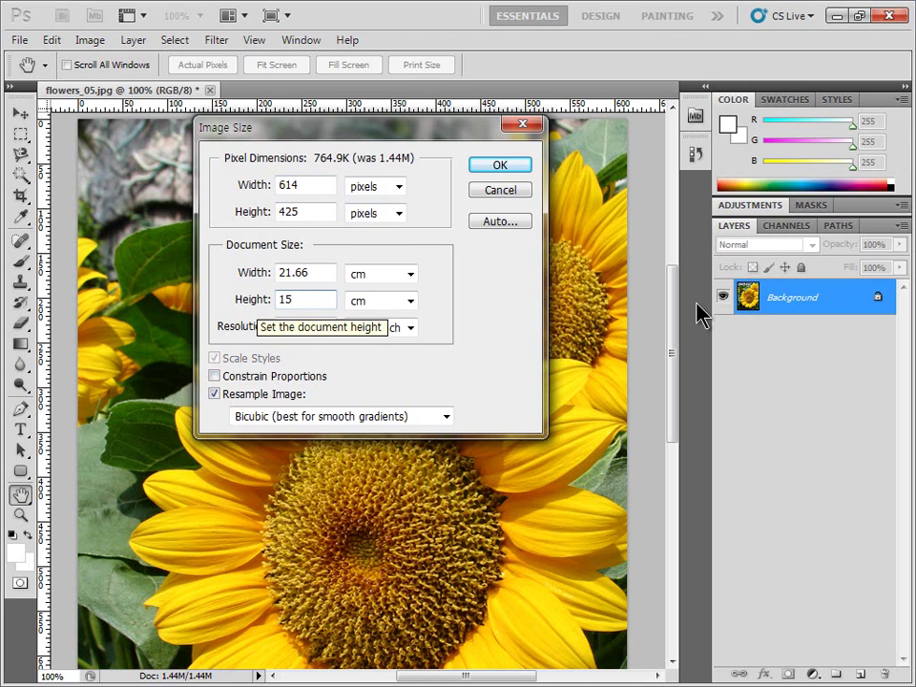
drag(446, 131, 613, 151)
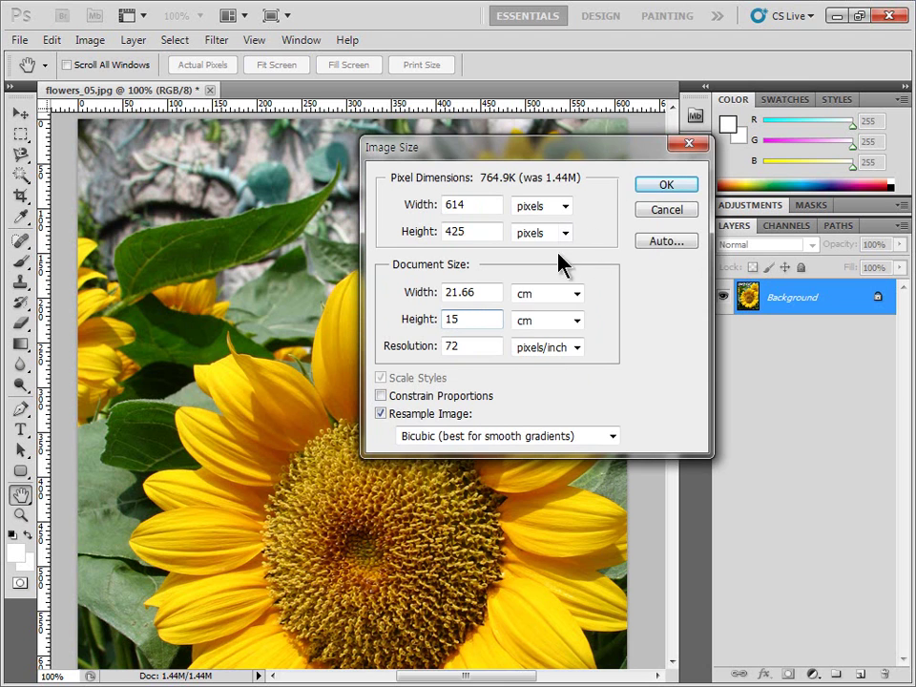
click(664, 186)
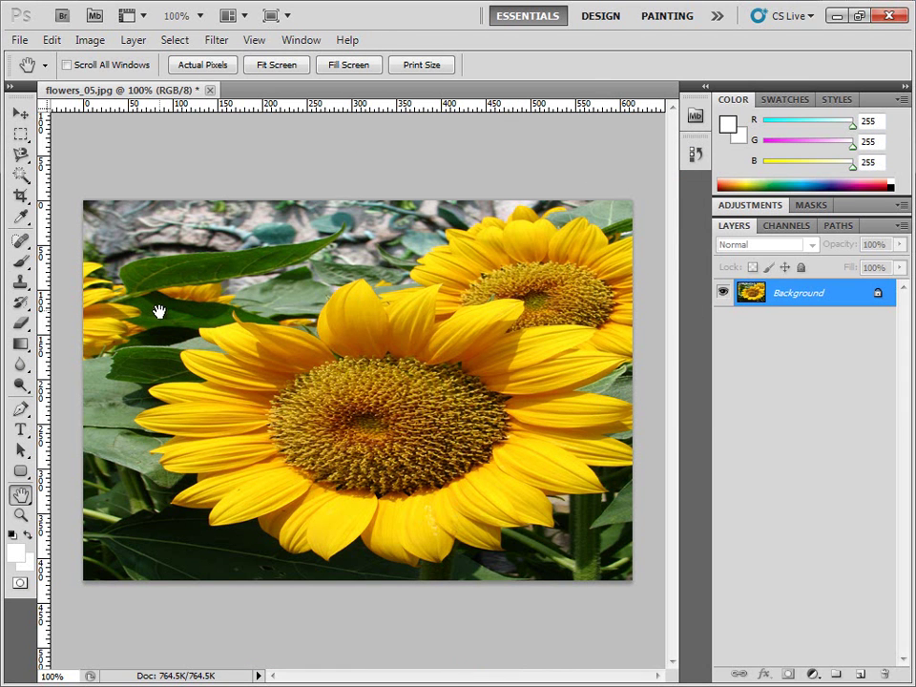
Toggle Undo/Redo Image Size to compare versions, ending back at 614 × 819 pixels
click(47, 38)
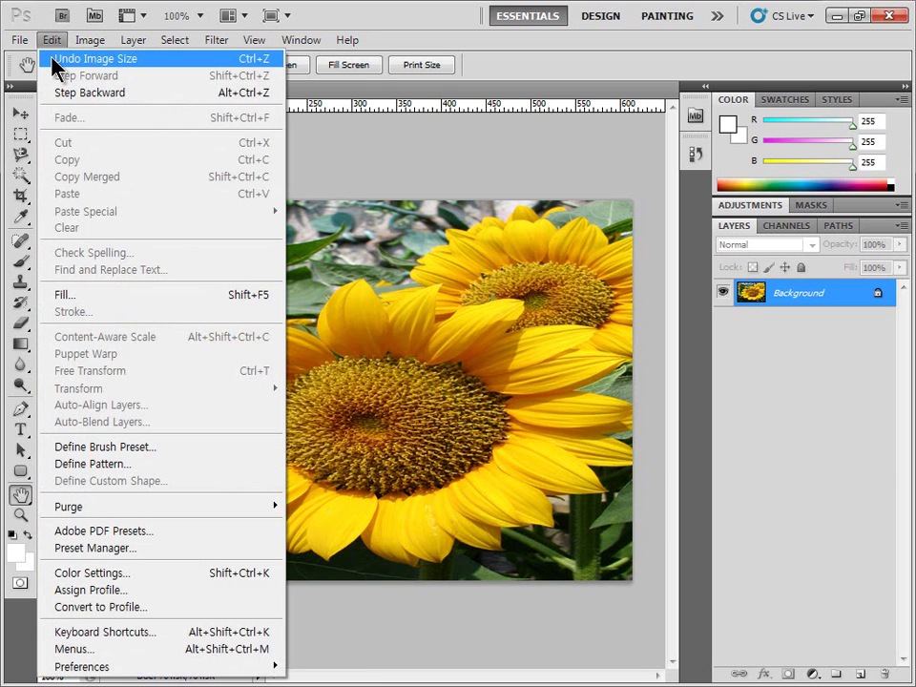
click(80, 61)
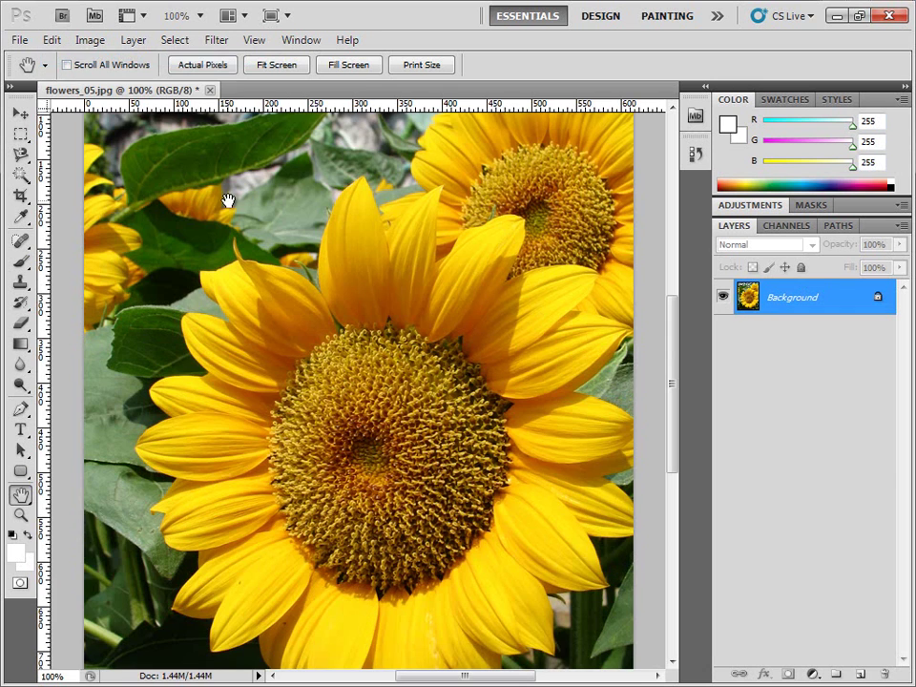
click(48, 39)
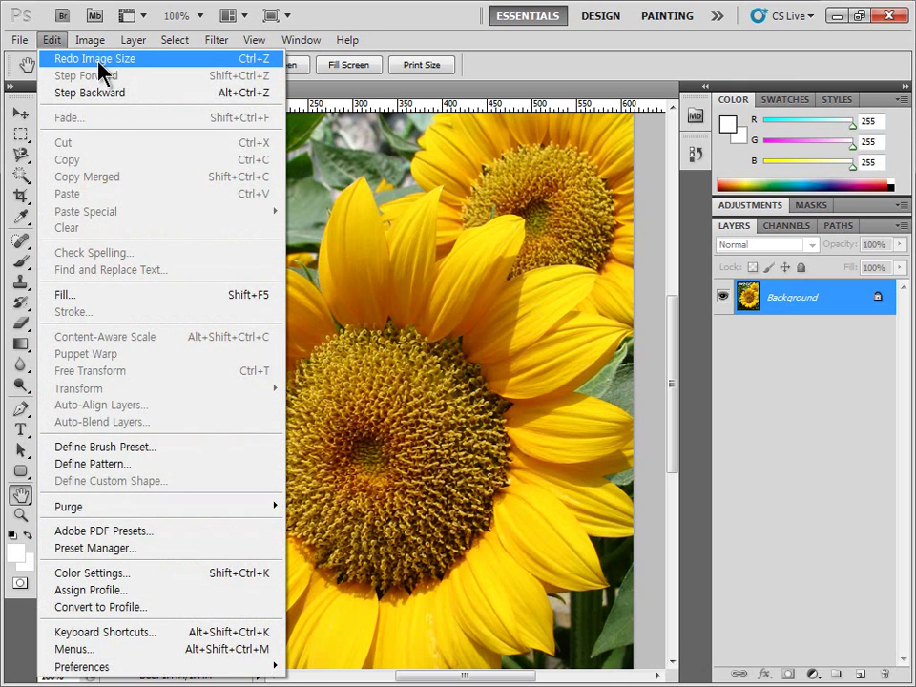
click(212, 69)
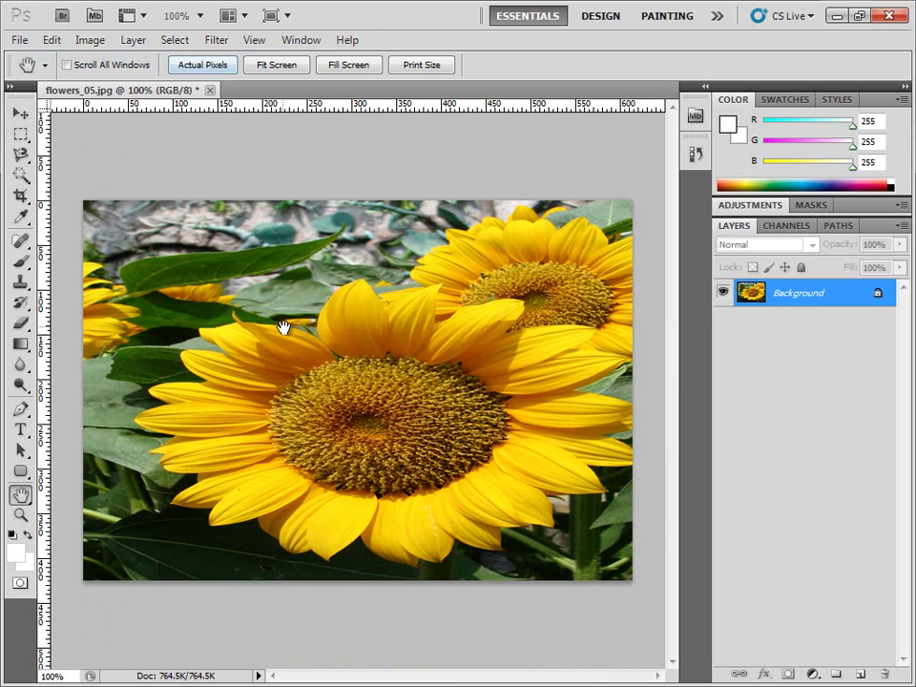
click(65, 42)
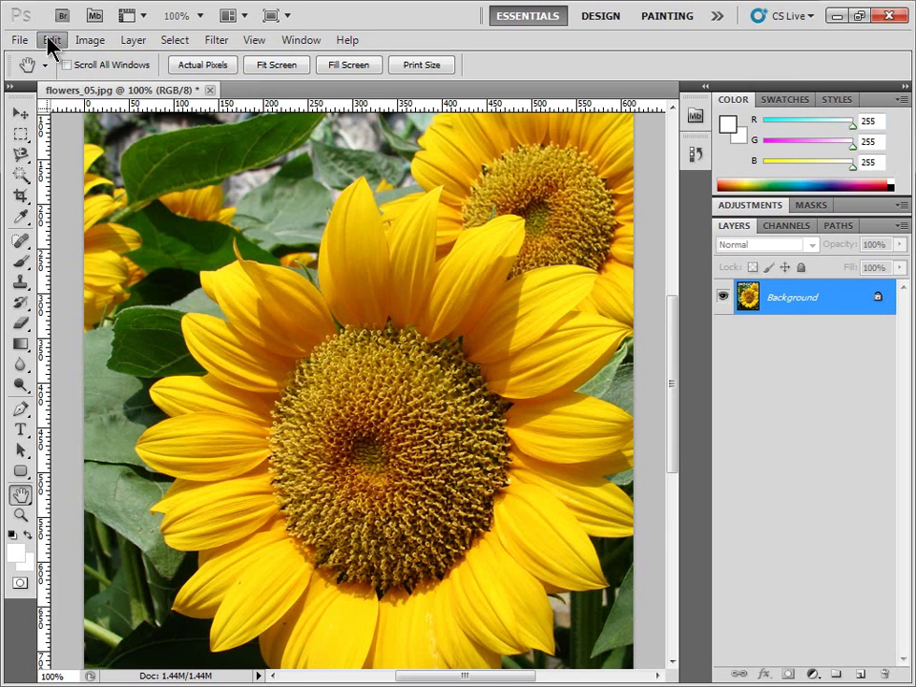
click(49, 39)
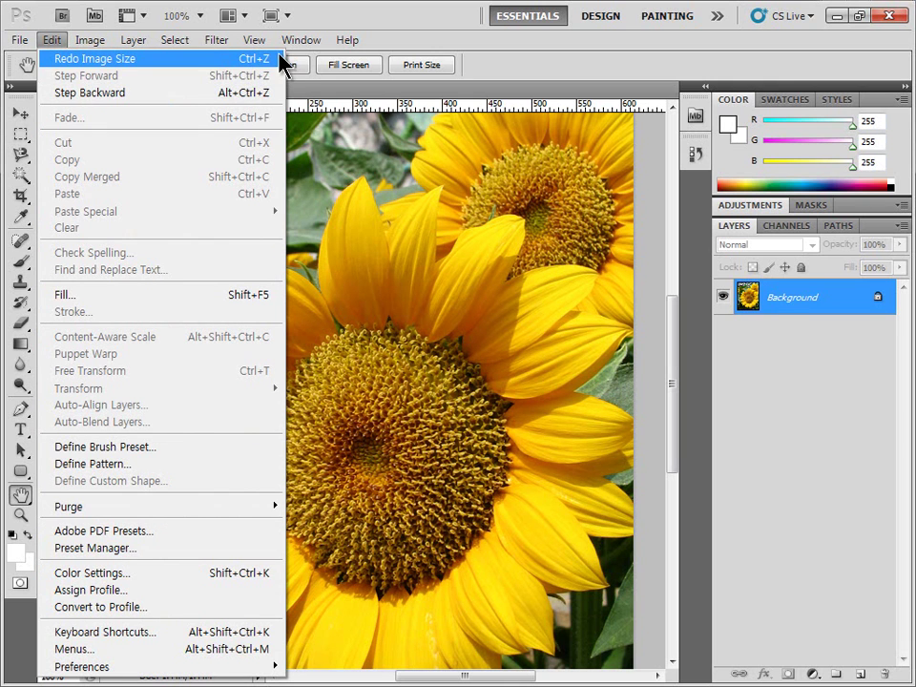
click(473, 387)
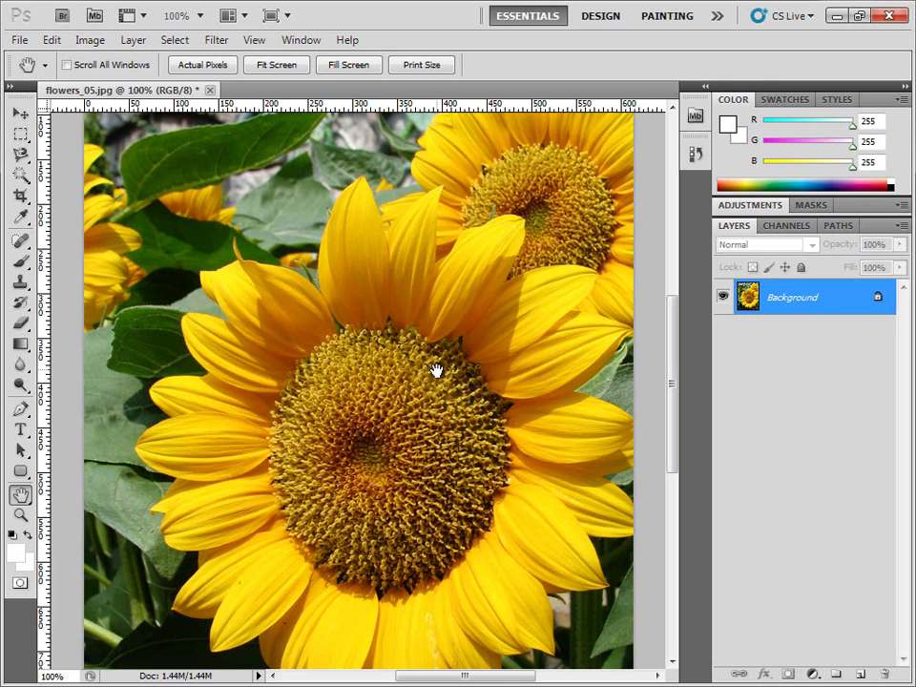
key(ctrl+z)
key(ctrl+z)
key(ctrl+z)
key(ctrl+z)
key(ctrl+z)
key(ctrl+z)
key(ctrl+z)
key(ctrl+z)
key(ctrl+z)
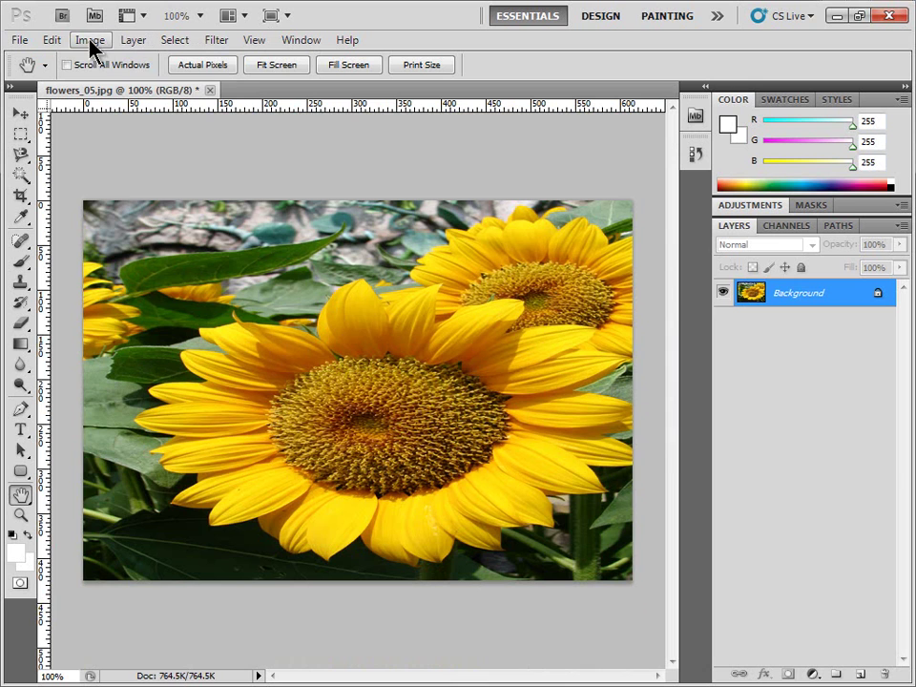
key(ctrl+z)
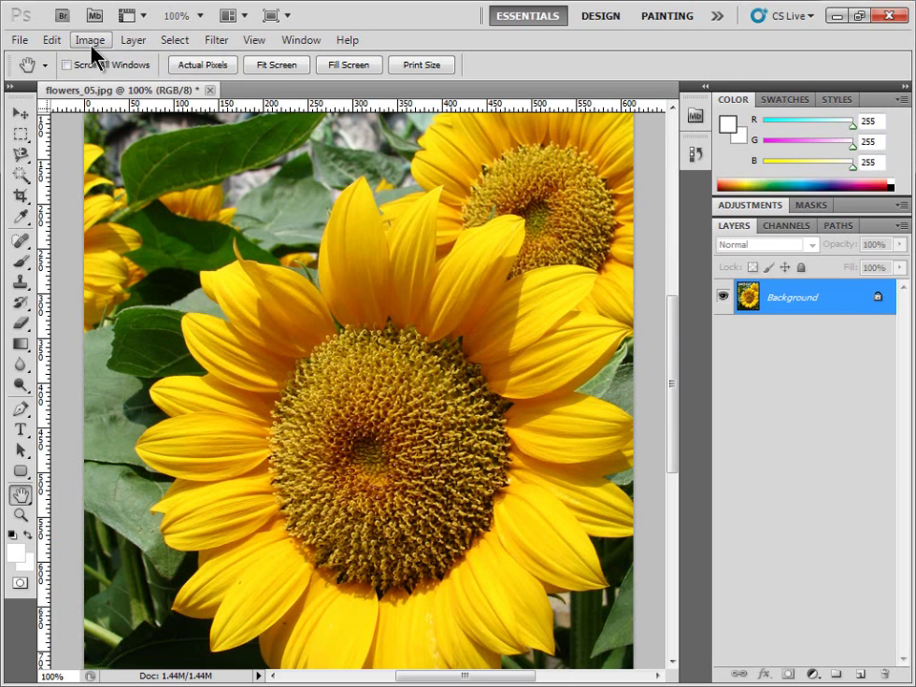
With Constrain Proportions on, set the sunflower's document width to 7 cm, giving 198 × 265 pixels
click(90, 40)
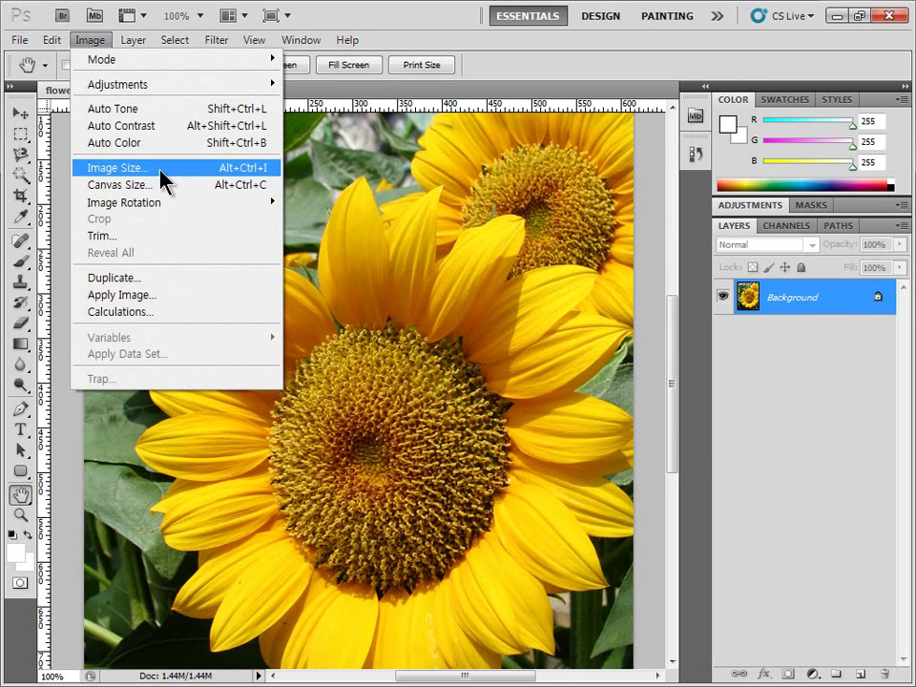
click(161, 175)
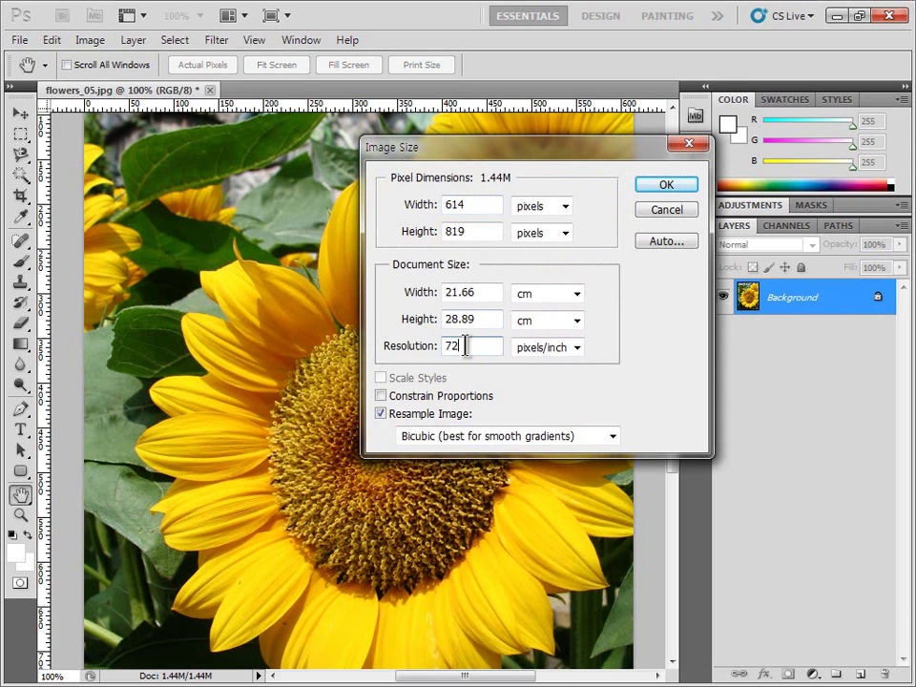
drag(492, 291, 409, 294)
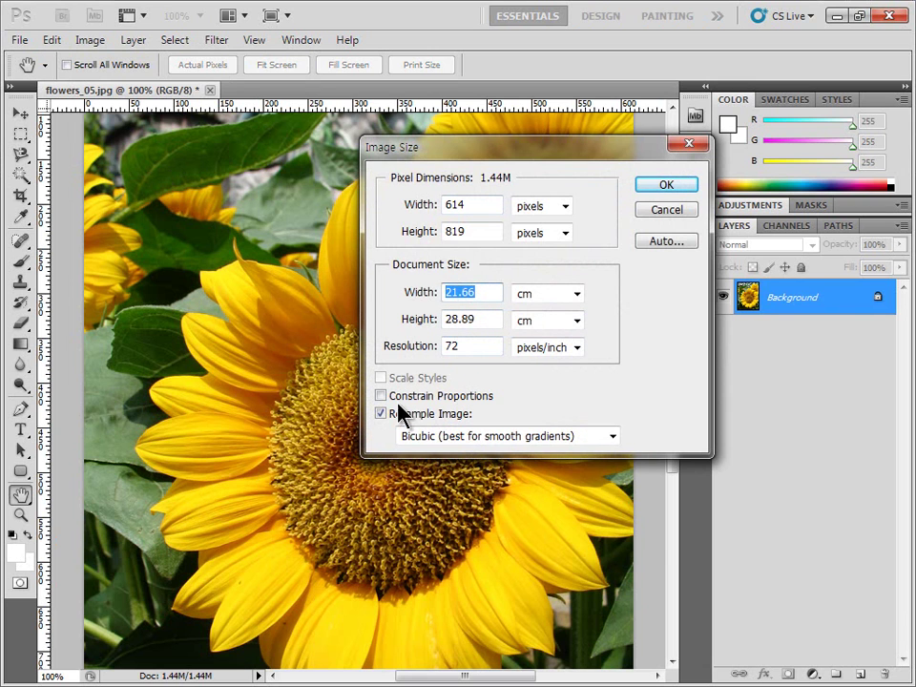
click(398, 395)
drag(479, 294, 409, 293)
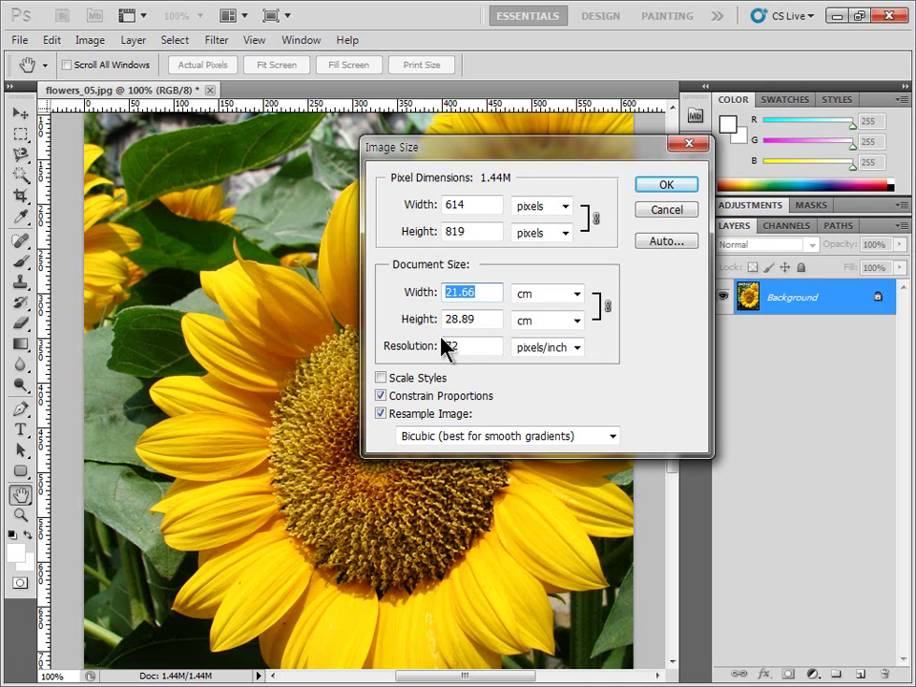
text(7)
drag(444, 319, 469, 319)
click(488, 206)
click(475, 232)
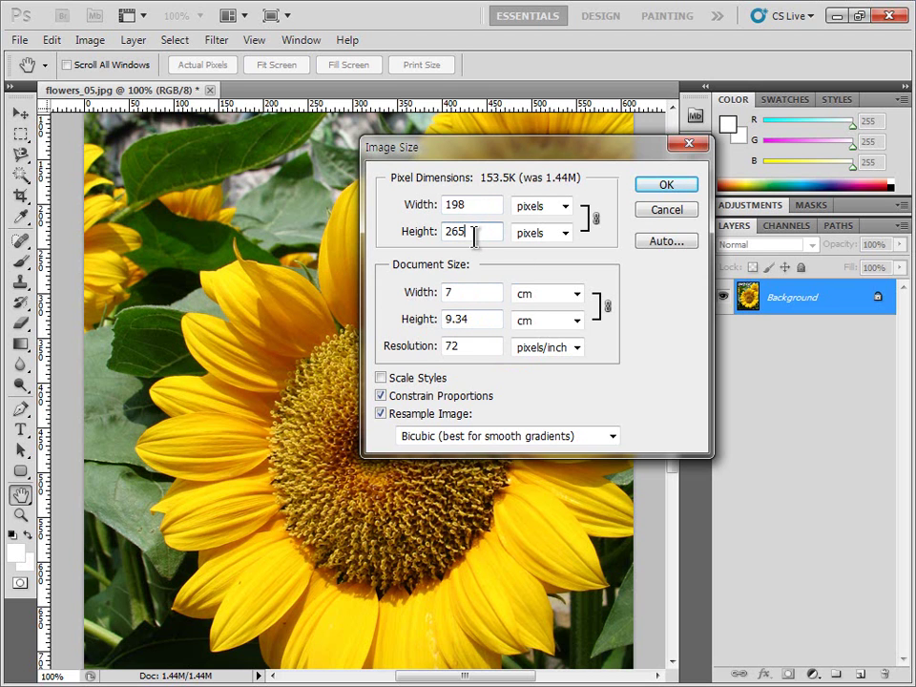
click(659, 190)
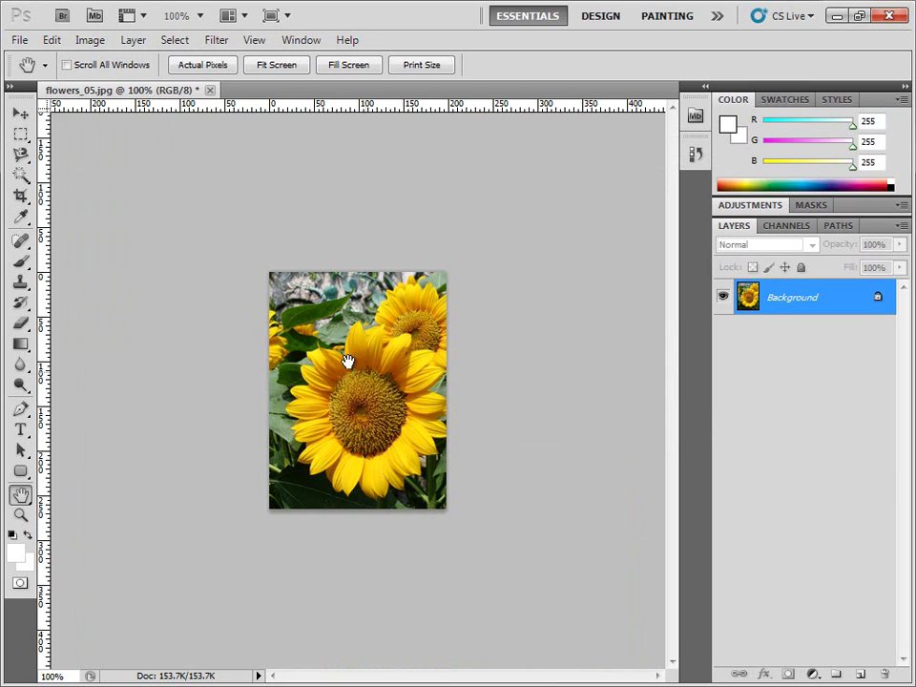
Start Save As and navigate to the chap_01 folder inside 이포토샵민생동강
click(27, 513)
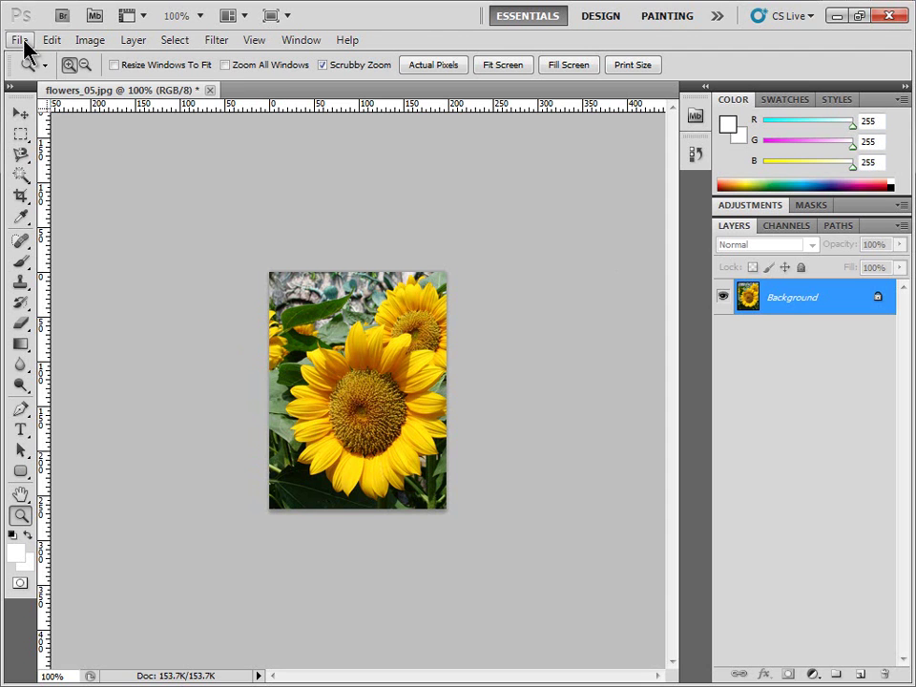
click(18, 41)
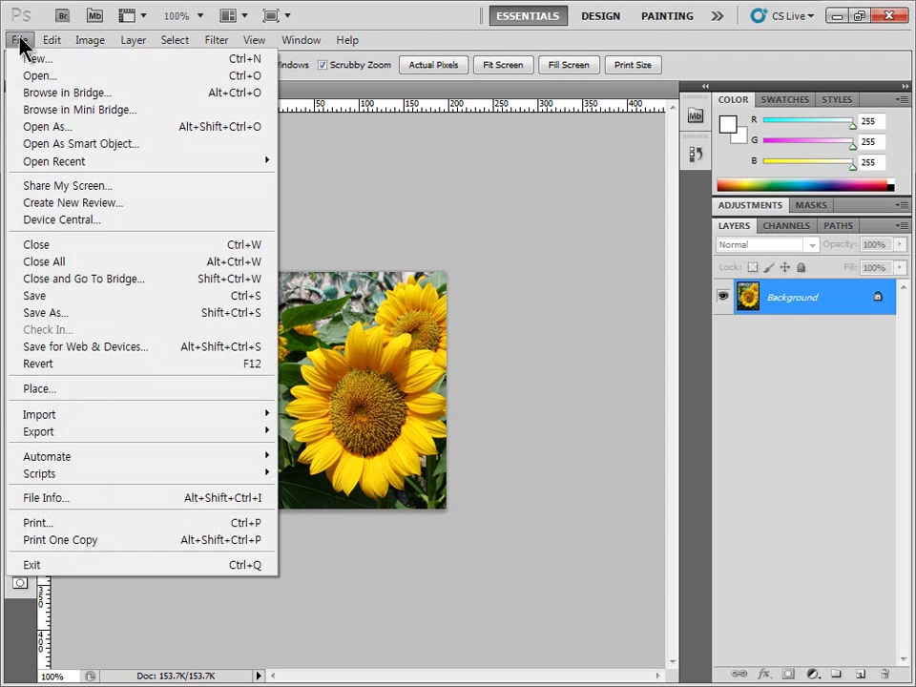
click(101, 314)
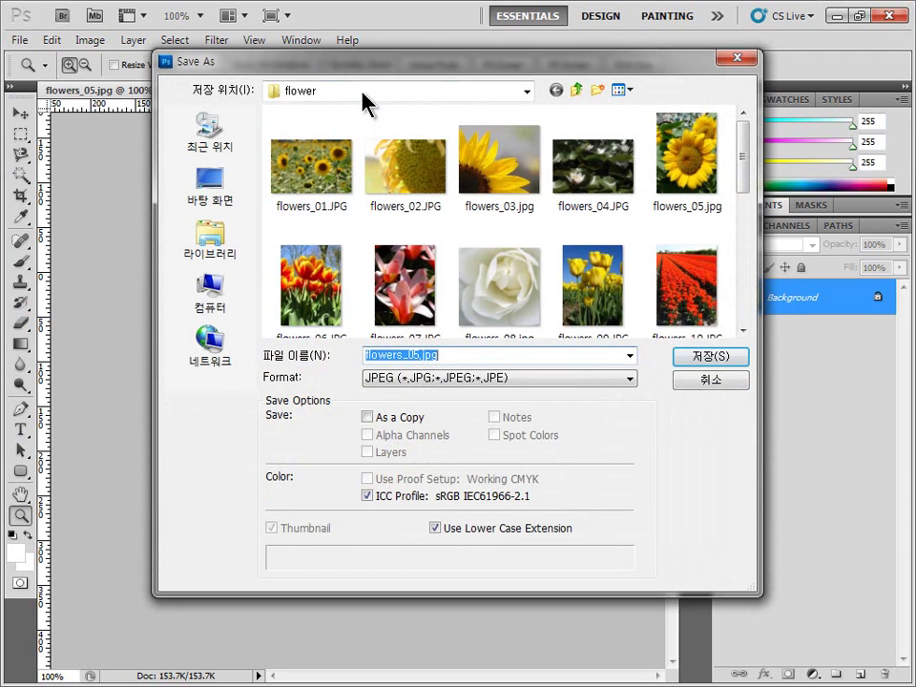
click(363, 91)
click(401, 262)
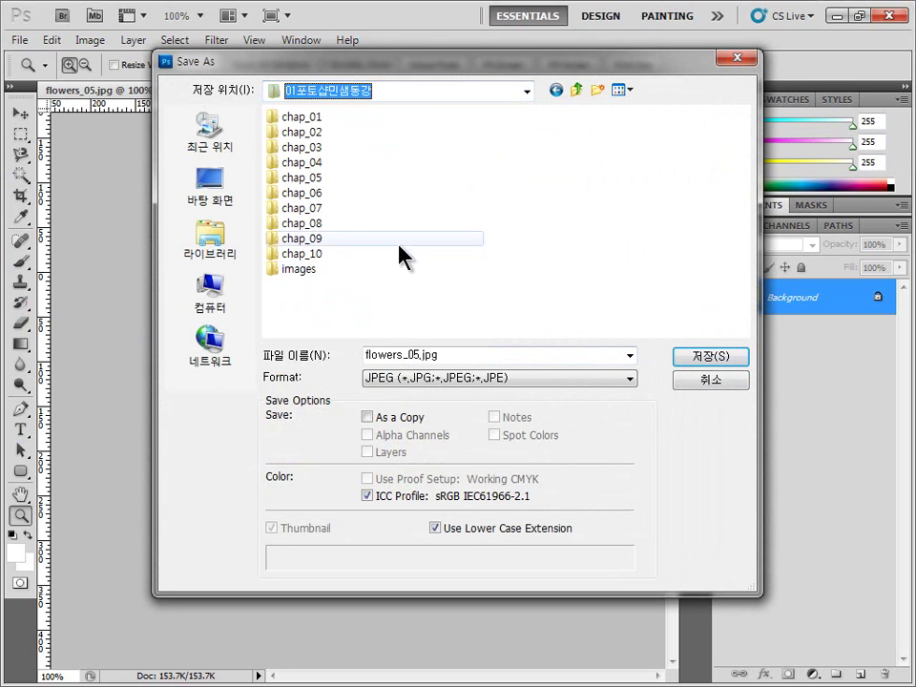
double_click(302, 118)
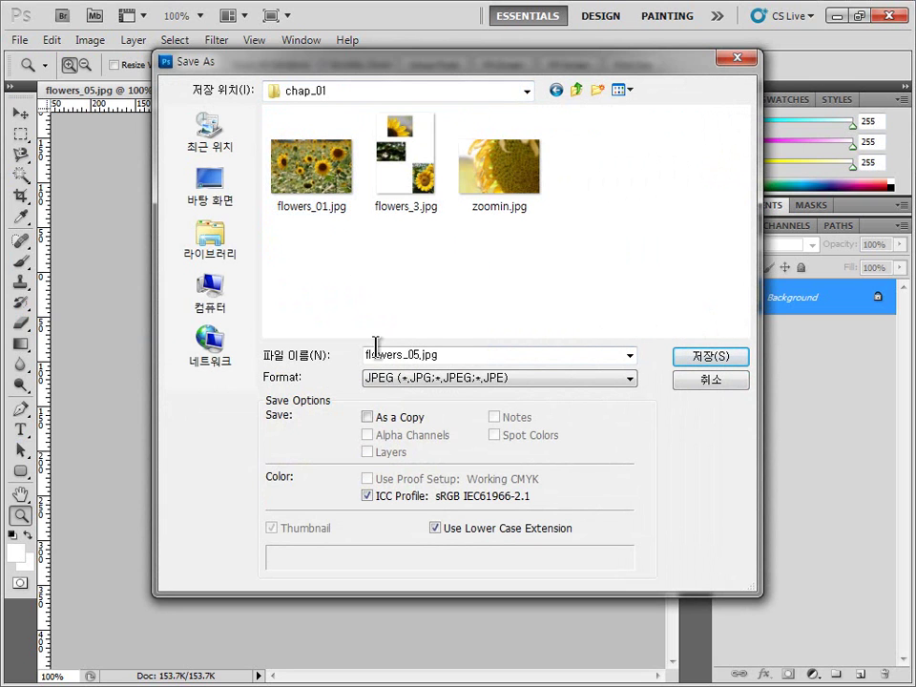
Name the copy size01.jpg and save it at JPEG quality 12 (Maximum)
click(454, 354)
drag(420, 353, 380, 352)
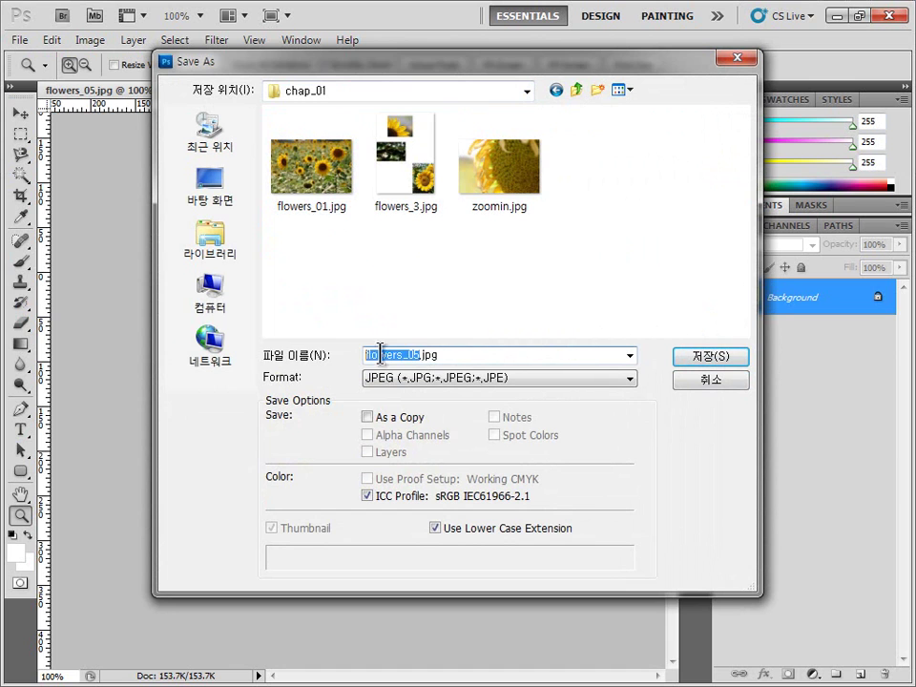
text(size01)
key(Return)
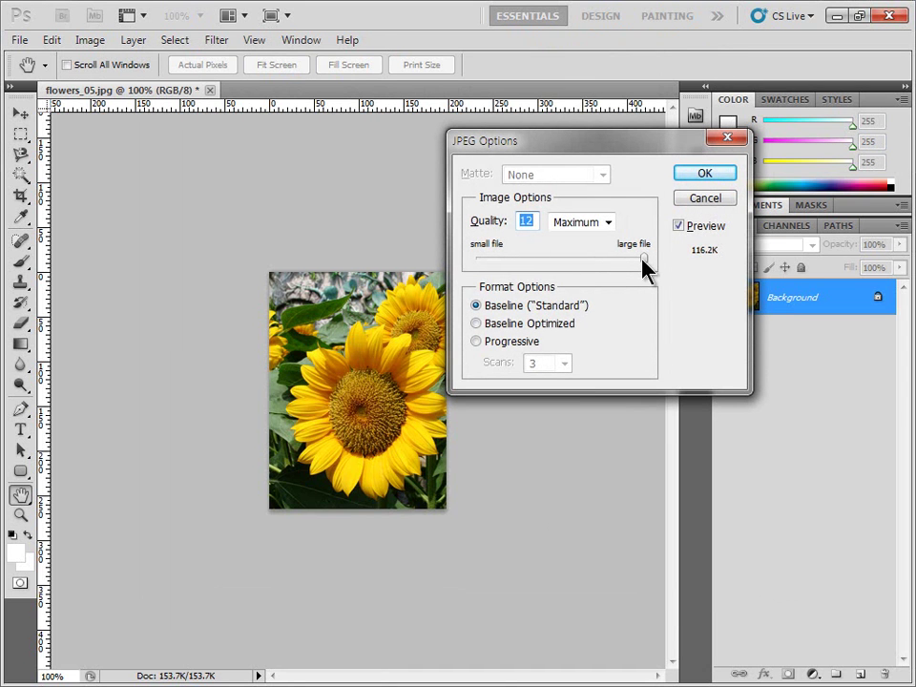
click(645, 258)
click(704, 173)
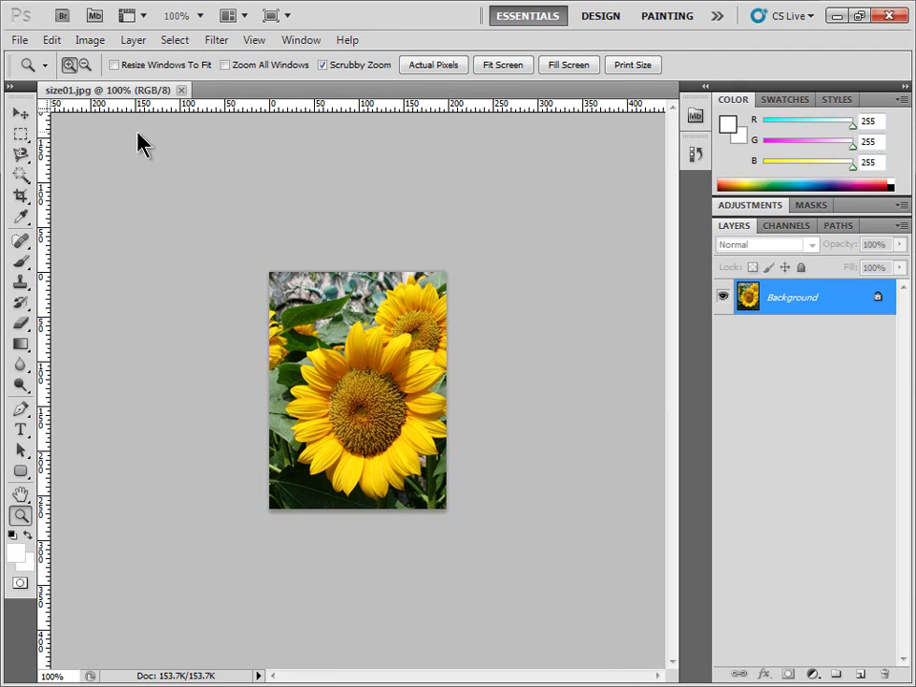
Enlarge the document width from 6.99 cm to 20 cm, making it 567 × 759 pixels
click(83, 42)
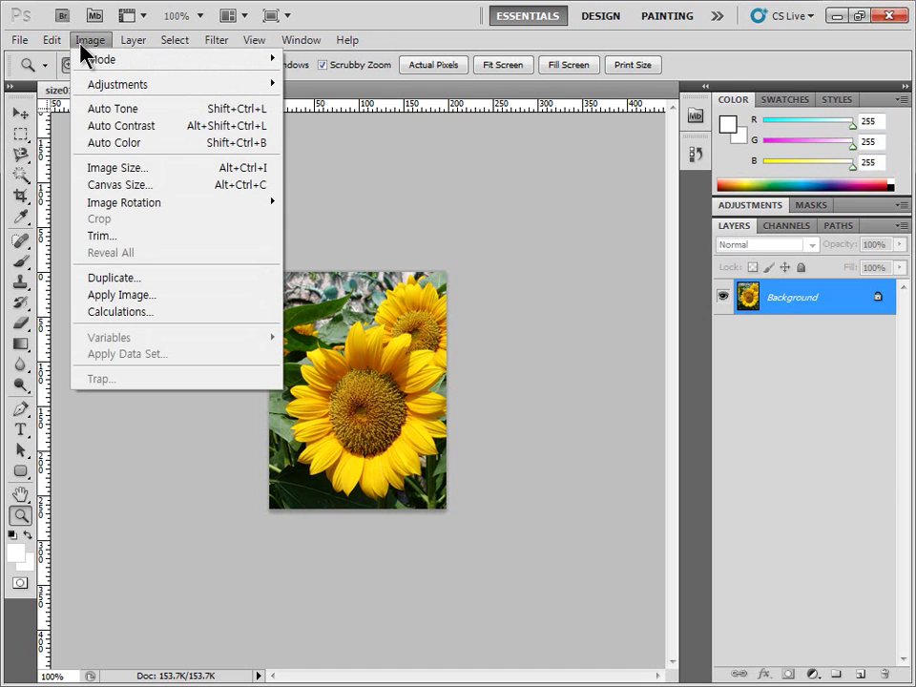
click(156, 178)
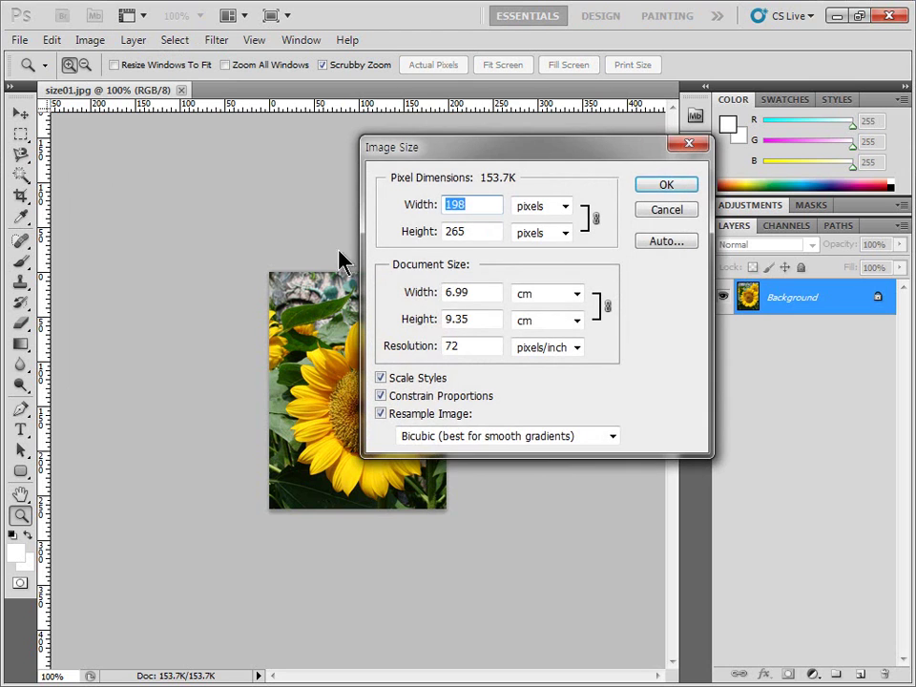
drag(474, 296, 444, 294)
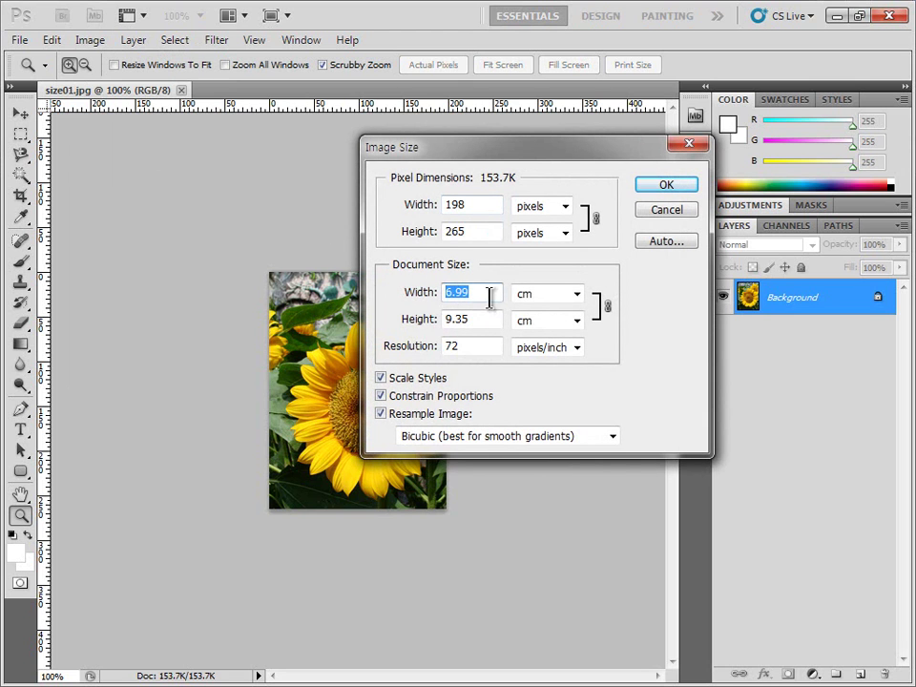
click(489, 294)
drag(489, 293, 423, 299)
click(488, 293)
drag(469, 293, 387, 315)
text(20)
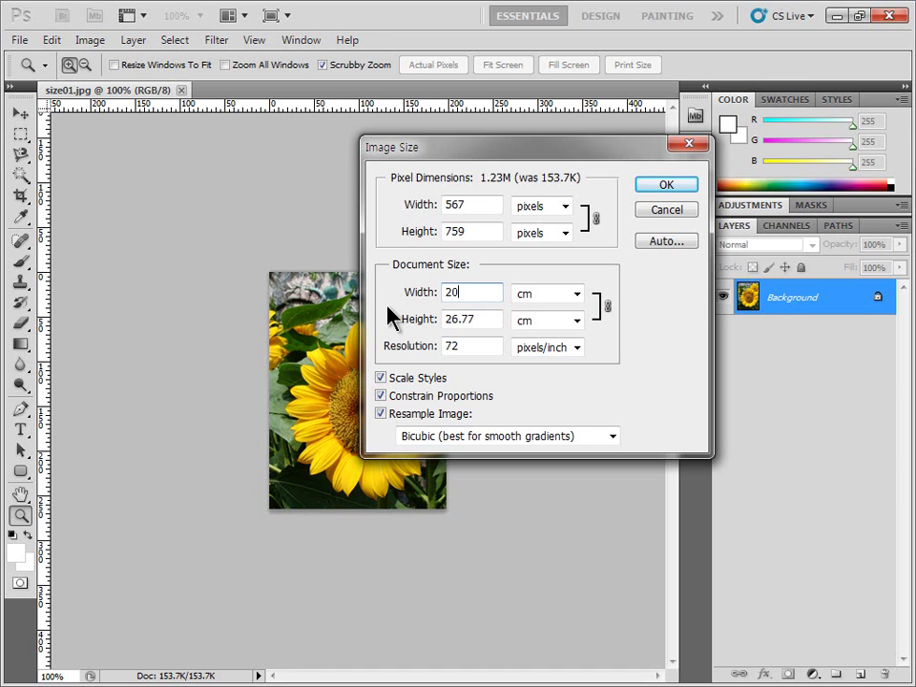
click(667, 186)
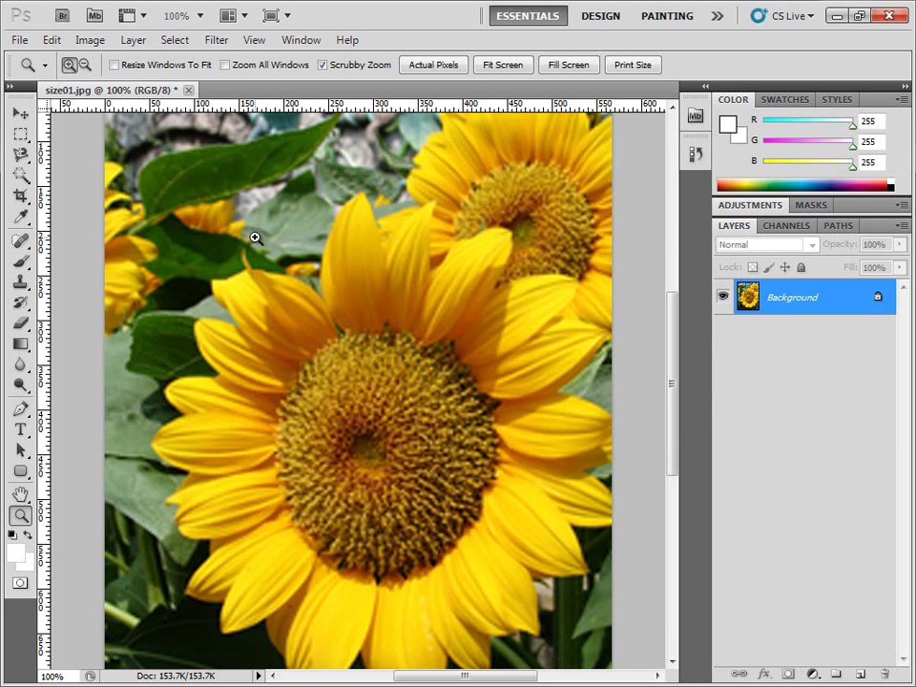
Zoom in on a leaf, return to 100% and pan to inspect the enlargement's softness
drag(256, 237, 366, 370)
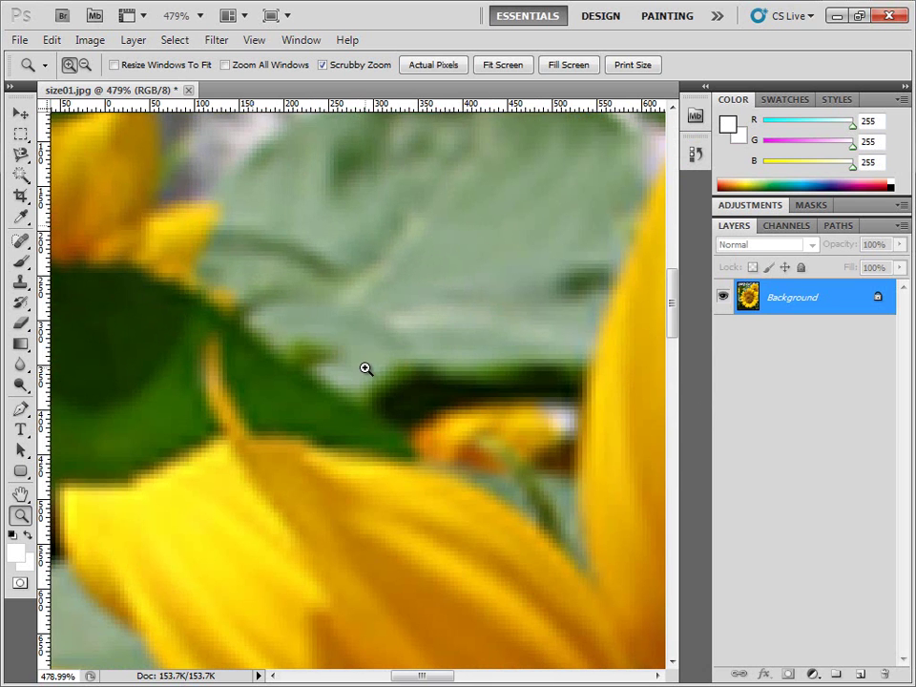
double_click(21, 515)
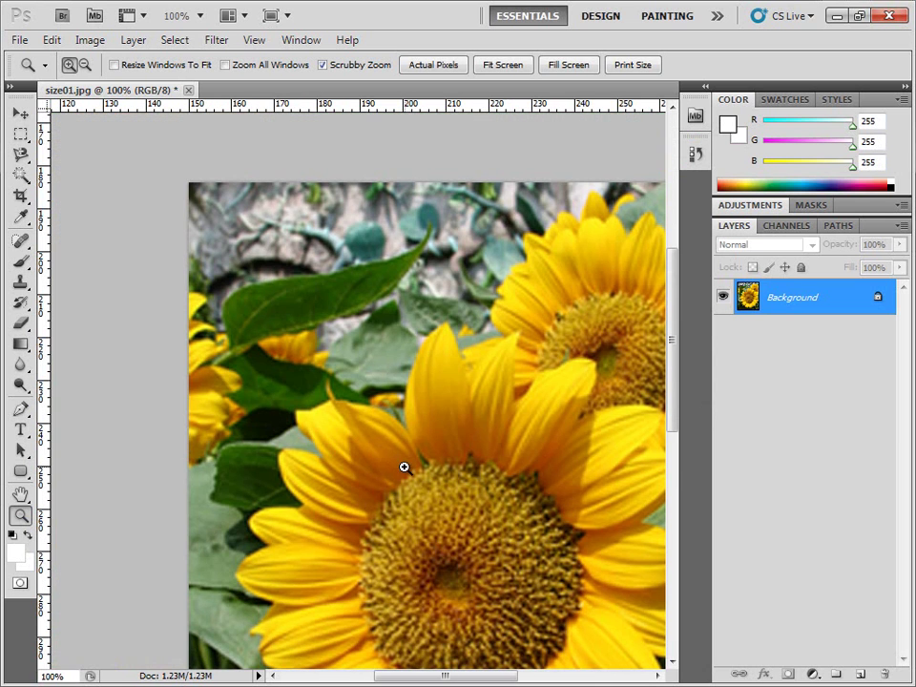
click(20, 493)
drag(307, 478, 218, 362)
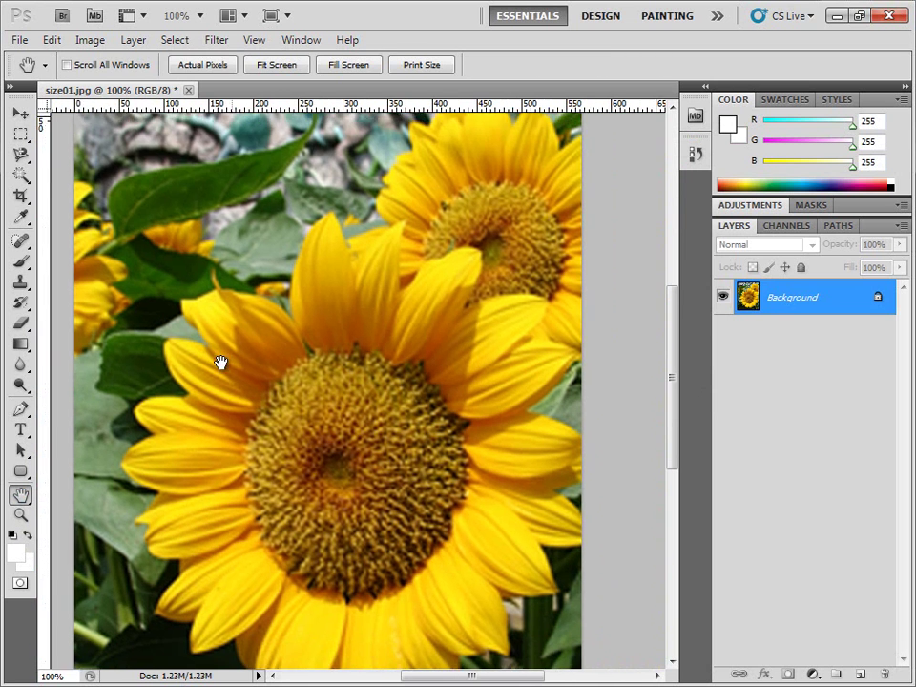
click(90, 40)
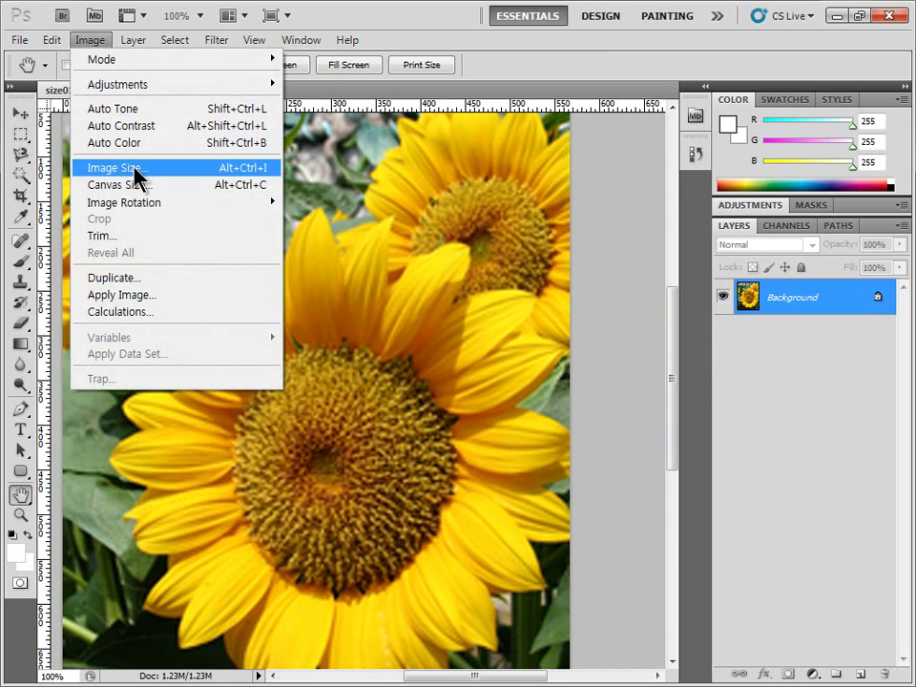
Set the document width to 40 cm, making the photo 1134 × 1518 pixels (4.92M)
click(135, 170)
double_click(449, 291)
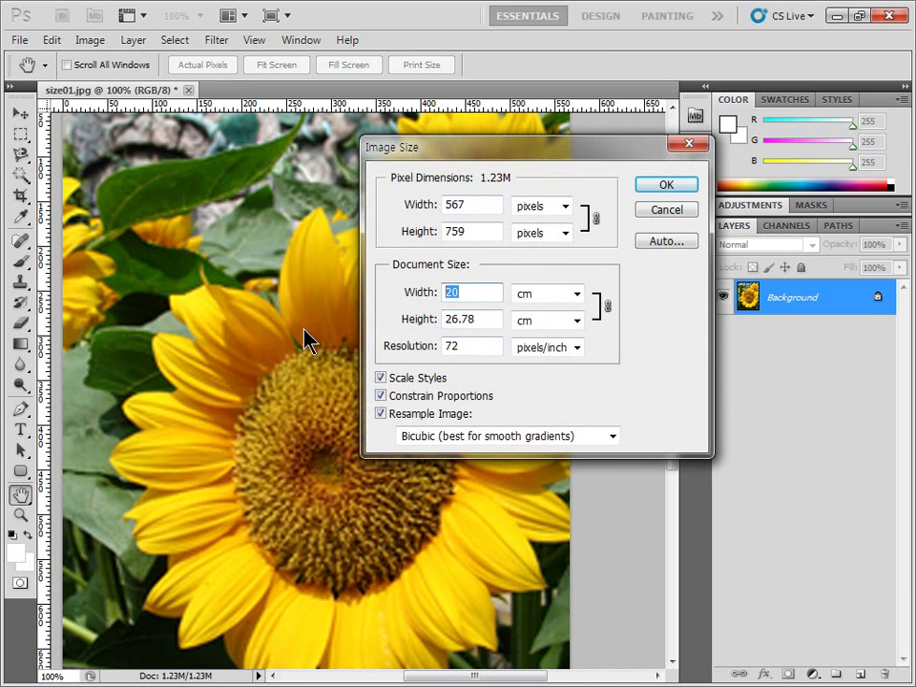
text(10)
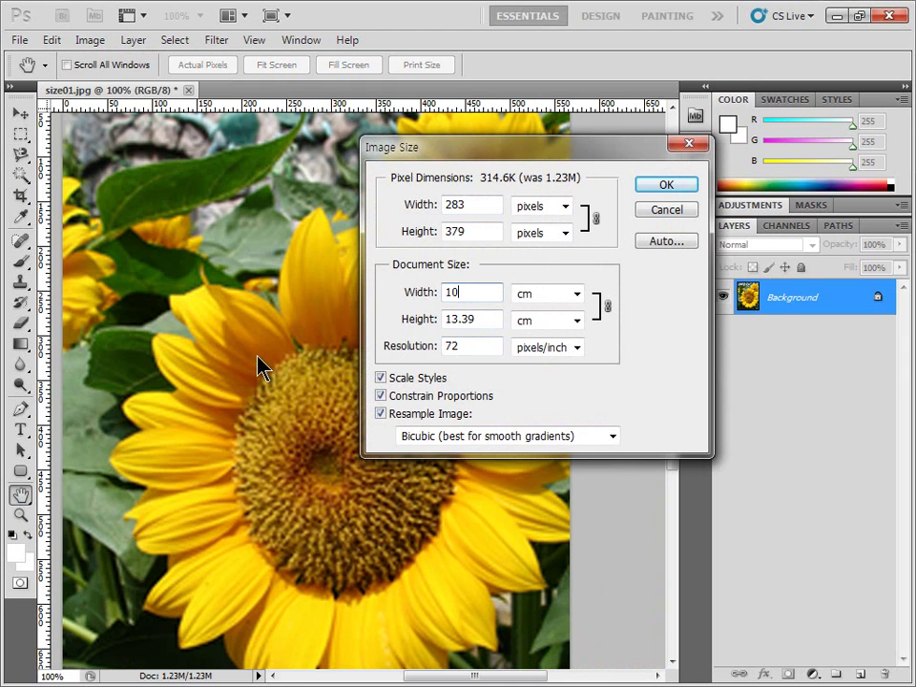
key(BackSpace)
key(BackSpace)
text(40)
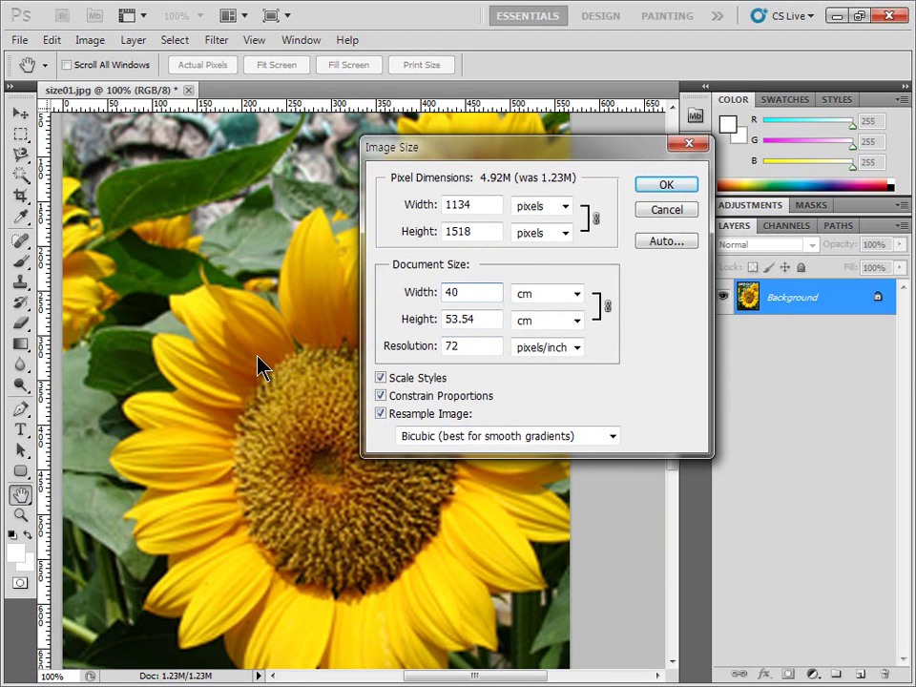
key(Return)
Pan, fit the image on screen, then view it at 100% to see the blur
drag(405, 474, 244, 223)
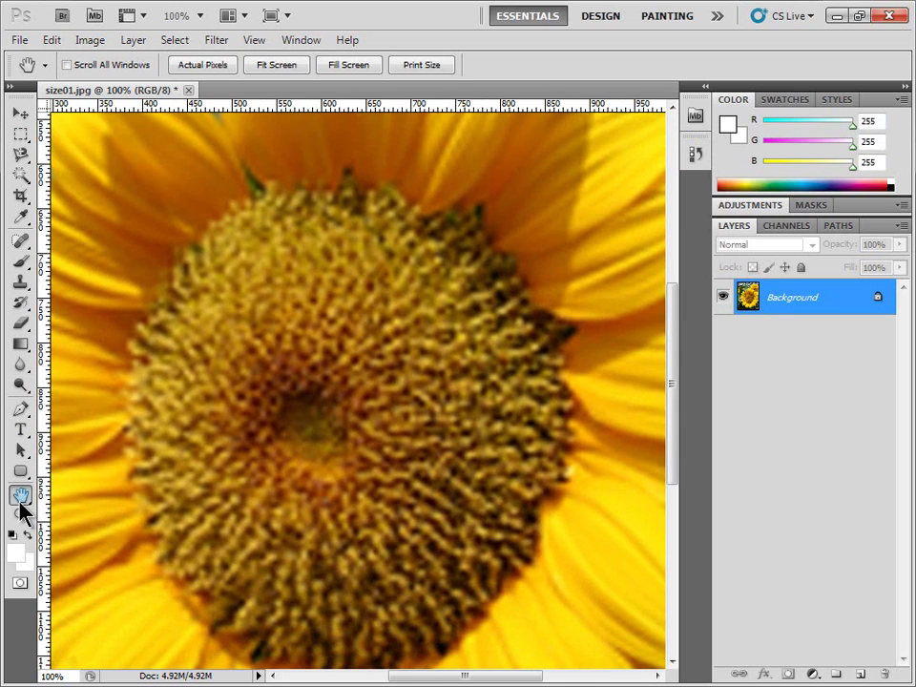
double_click(21, 496)
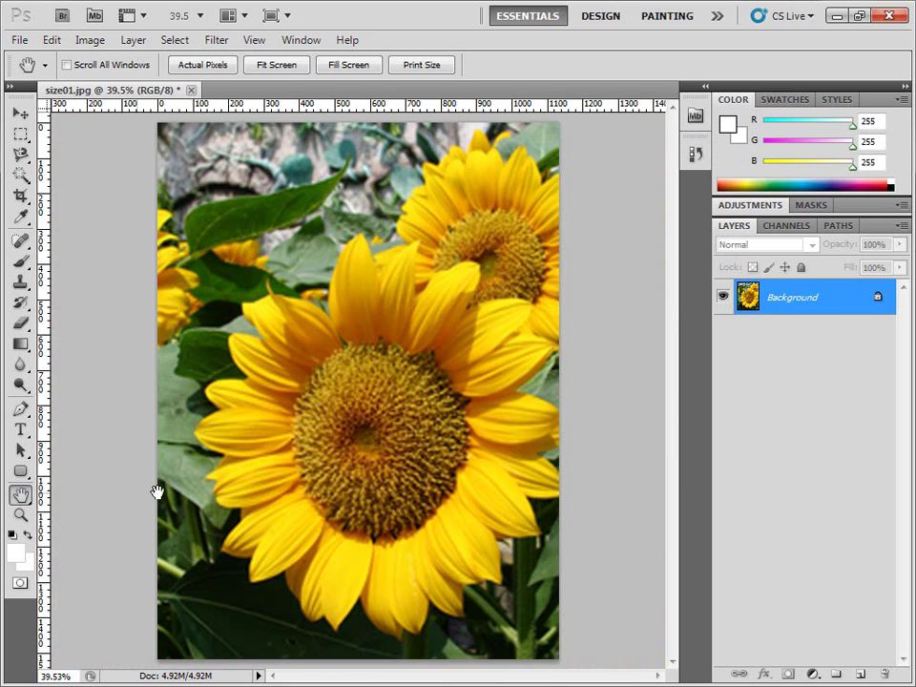
double_click(21, 516)
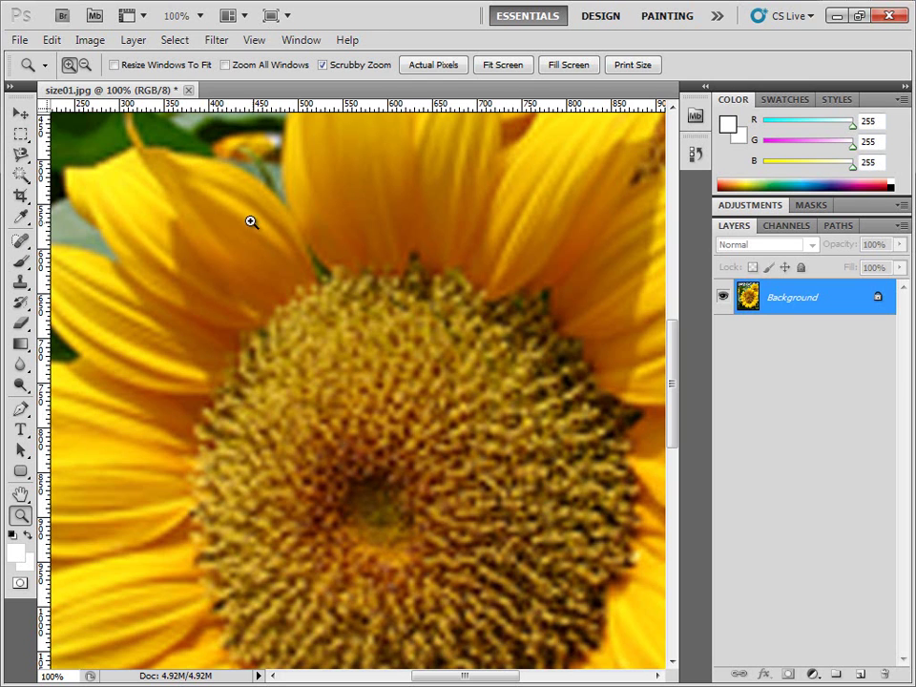
Close size01.jpg and decline to save the enlargement
click(189, 89)
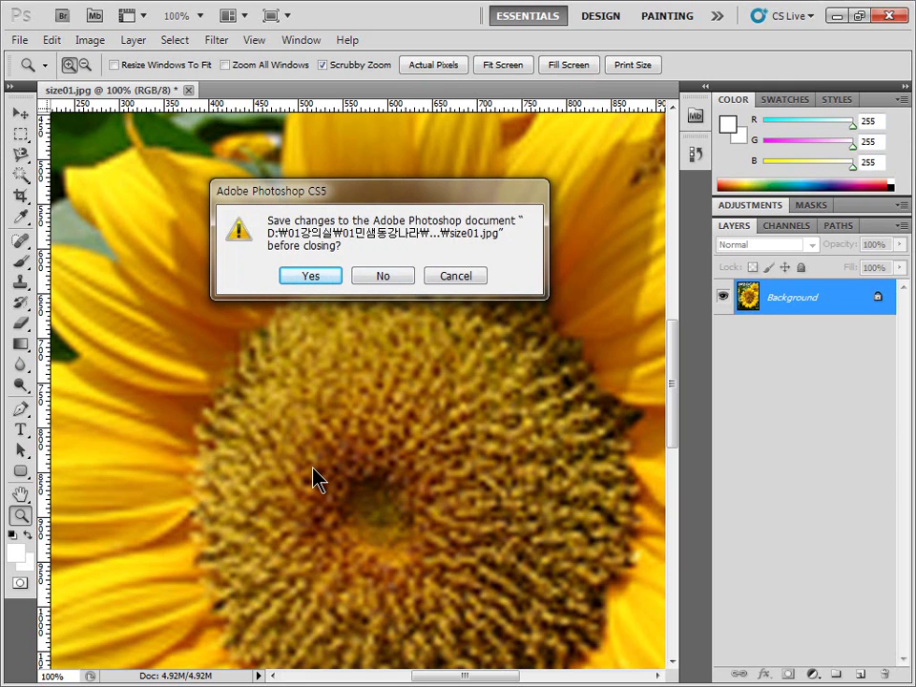
click(393, 280)
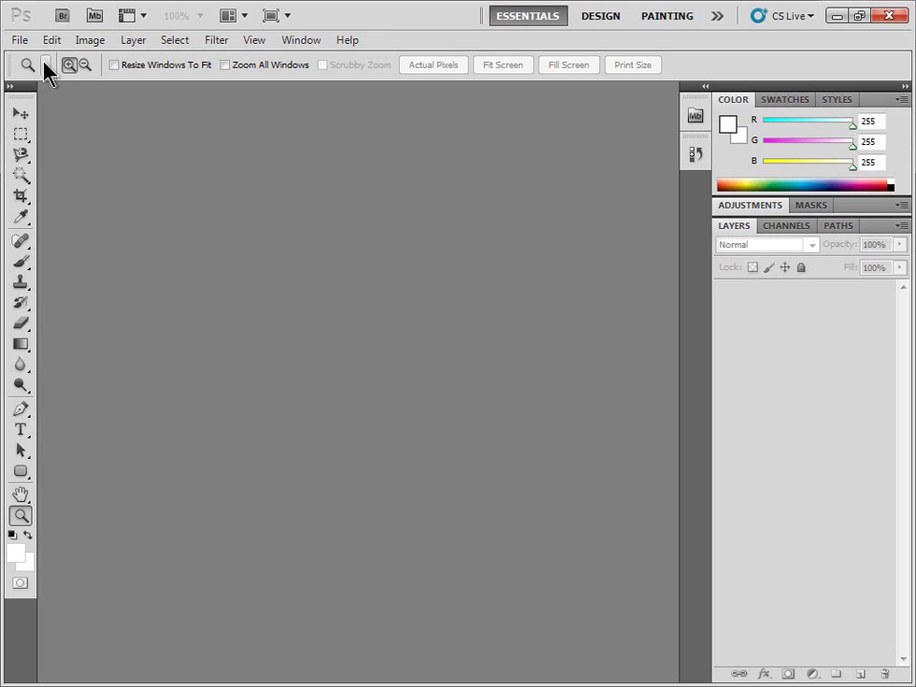
Open Mini Bridge, scroll to flowers_12.JPG, select it and preview it
click(696, 115)
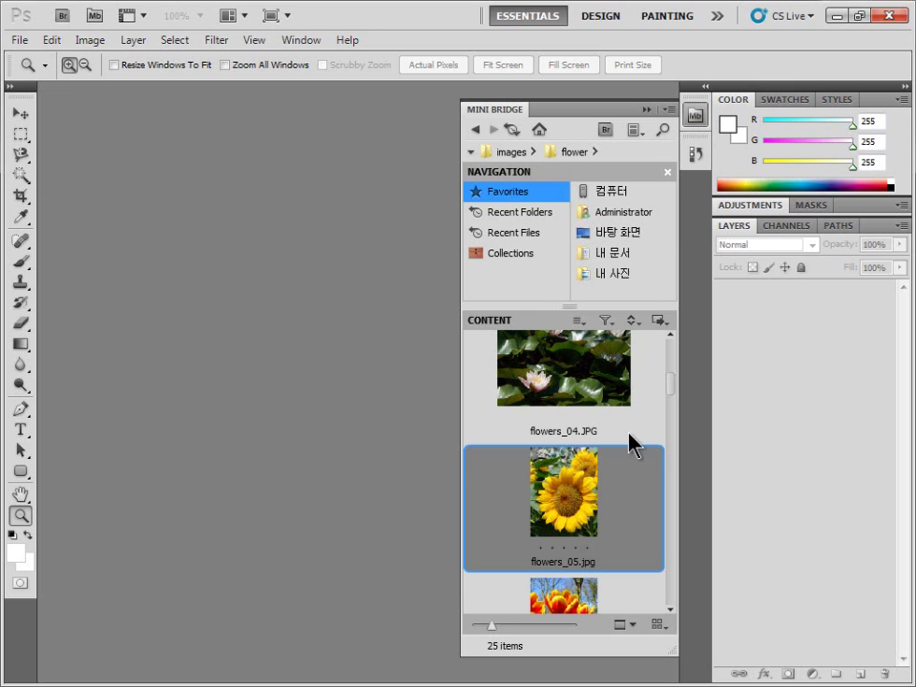
scroll(582, 482, down, 1)
scroll(582, 477, down, 1)
scroll(582, 469, down, 1)
scroll(580, 470, down, 1)
scroll(580, 471, down, 1)
scroll(582, 472, down, 1)
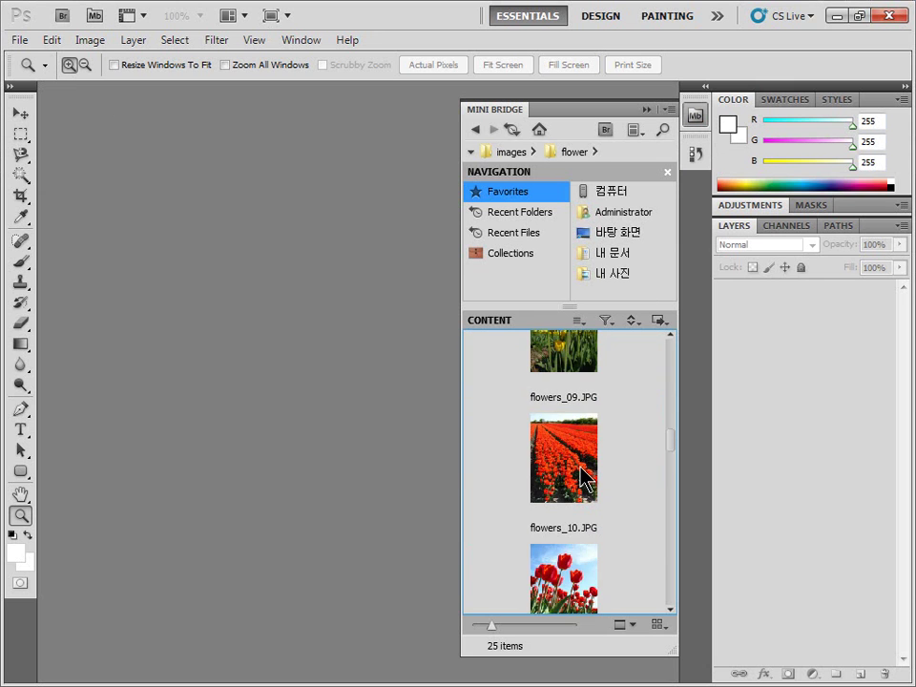
scroll(582, 476, down, 1)
scroll(567, 484, down, 1)
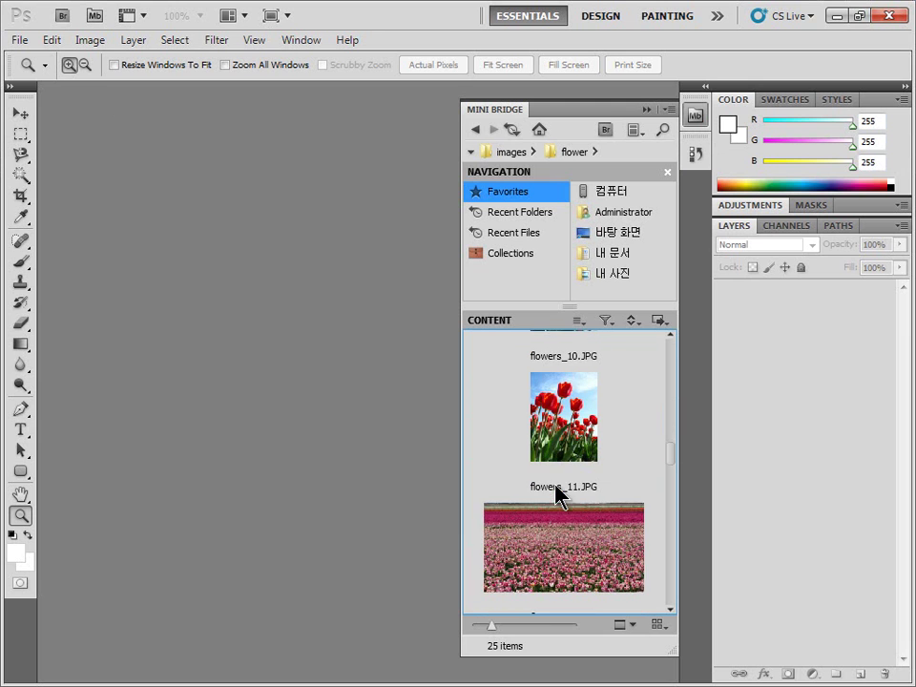
click(548, 563)
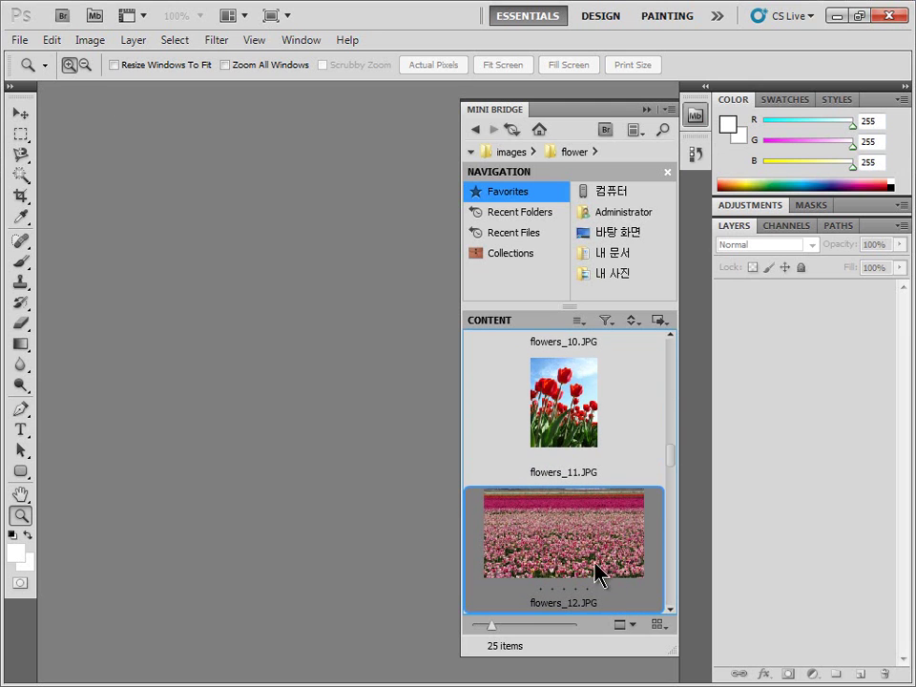
click(632, 624)
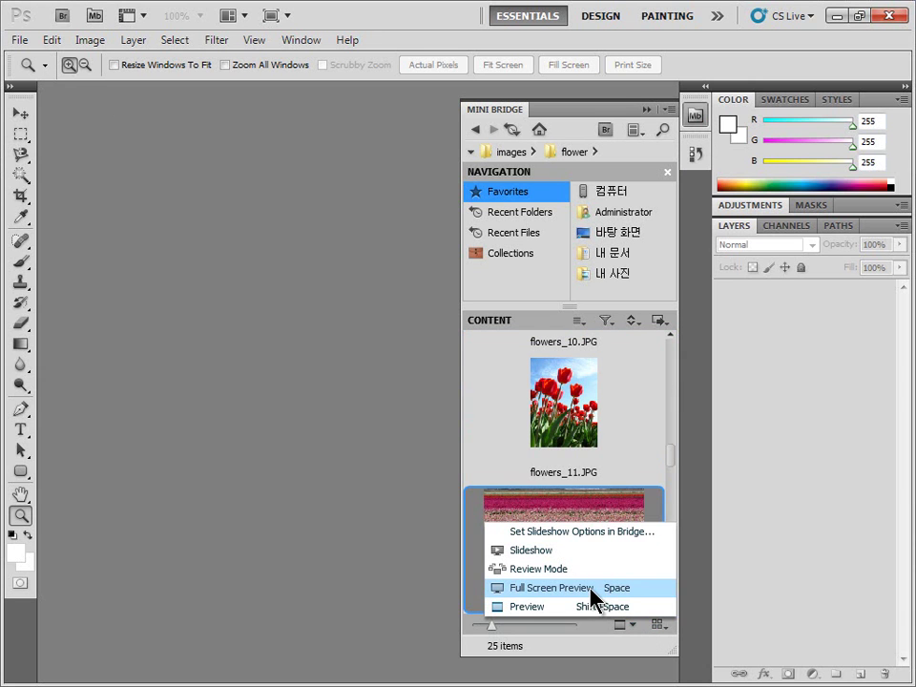
click(622, 609)
click(656, 625)
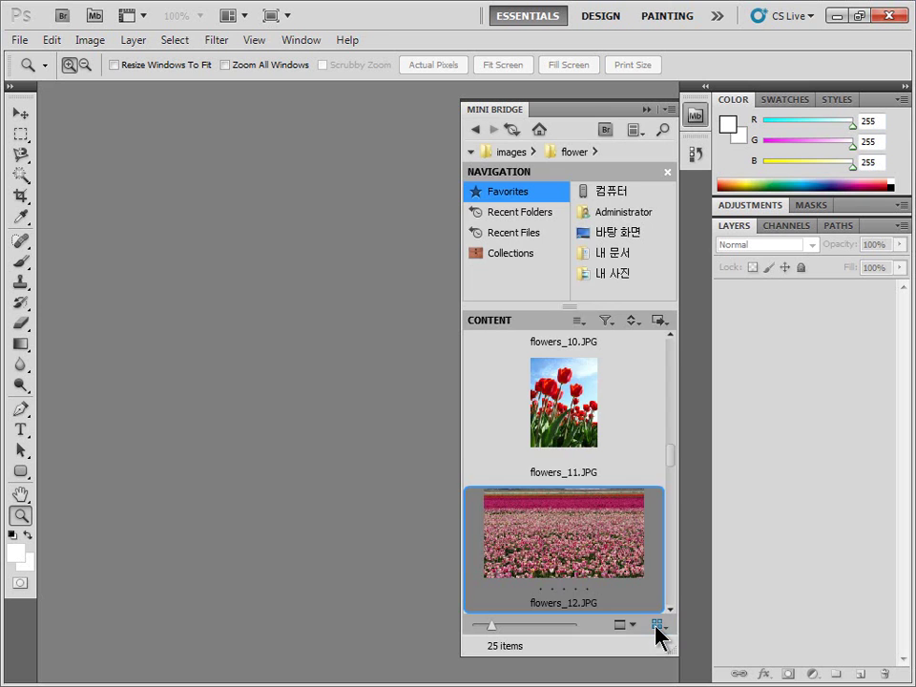
Switch Mini Bridge to As Details view, reselect flowers_12.JPG and resize the panel
click(604, 604)
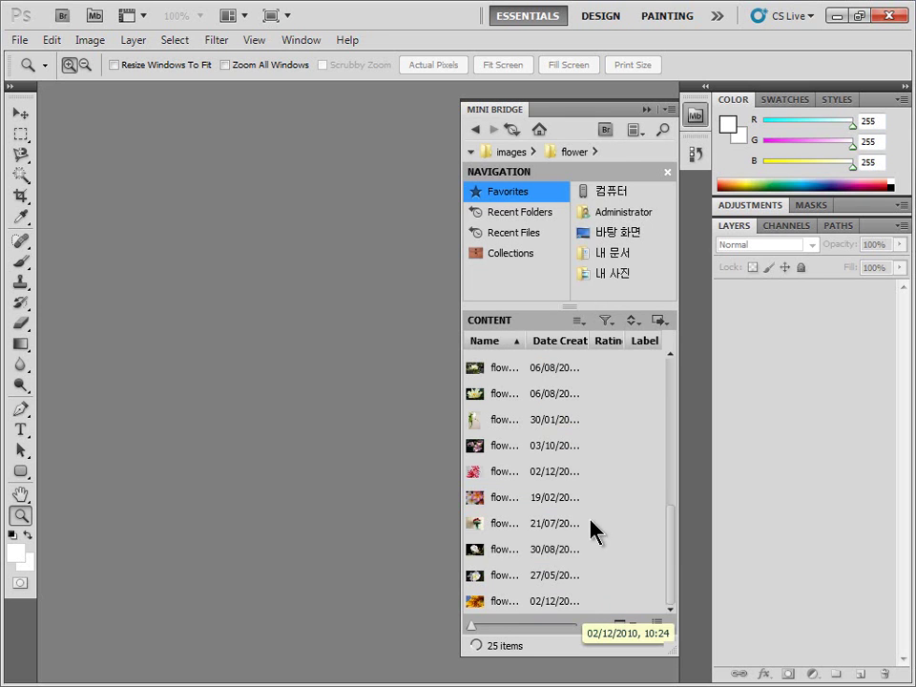
click(657, 625)
click(632, 587)
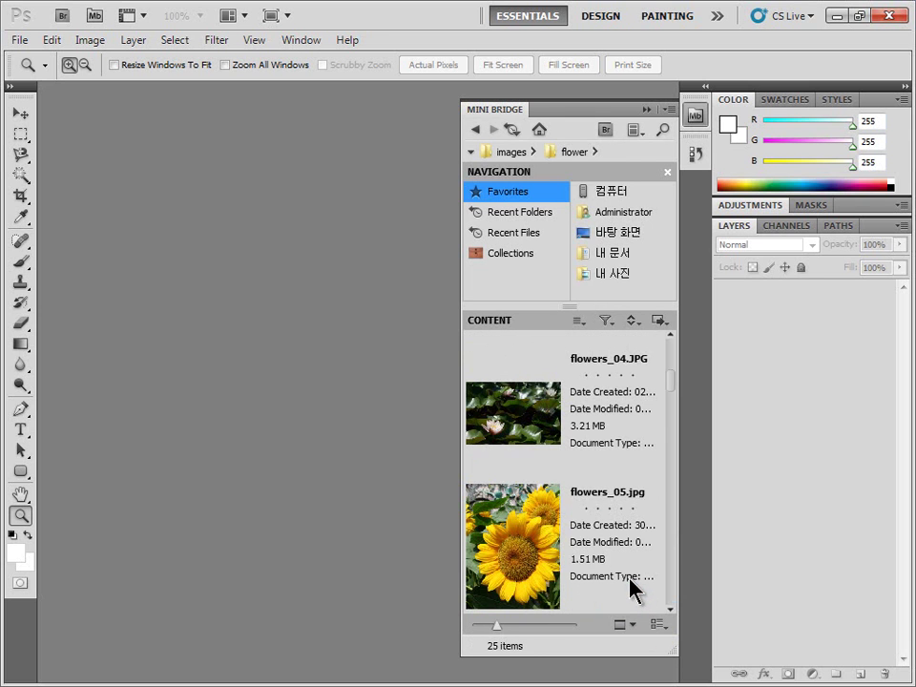
click(607, 532)
scroll(587, 525, down, 3)
scroll(584, 524, down, 2)
scroll(579, 523, down, 3)
scroll(579, 523, down, 3)
scroll(579, 521, down, 3)
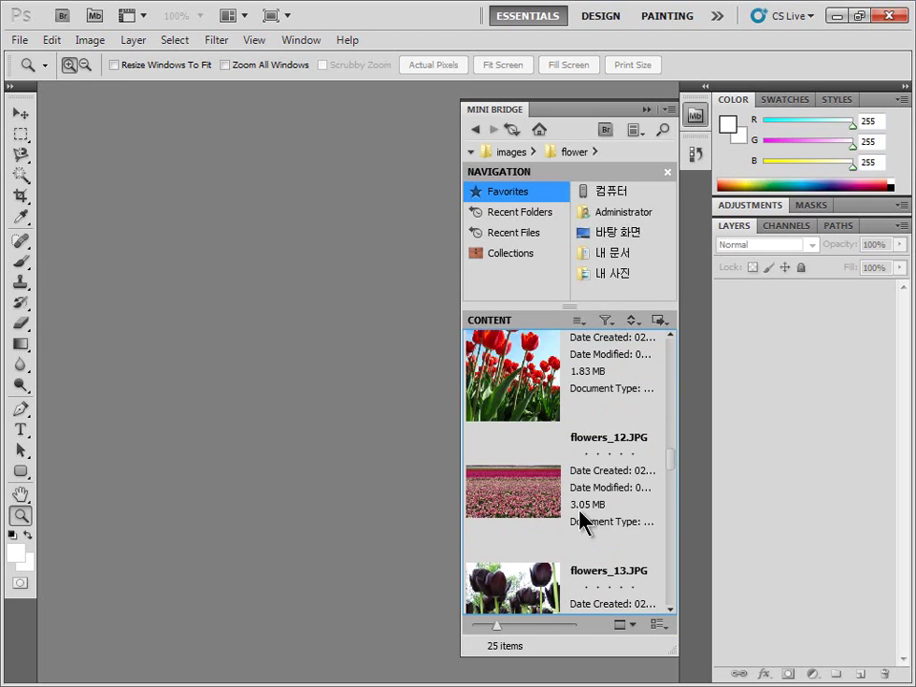
click(615, 490)
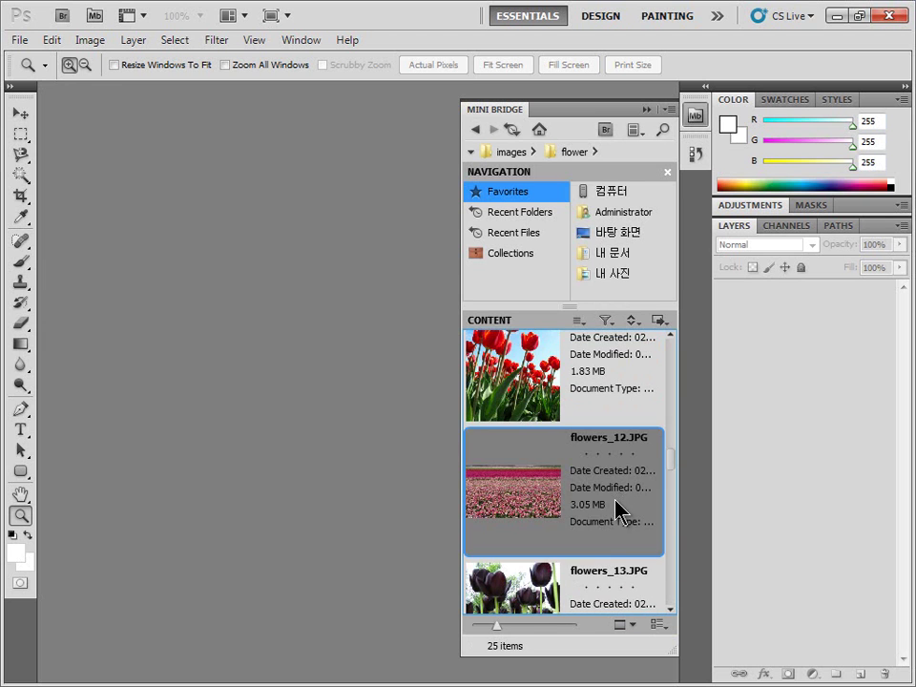
mouse_move(460, 476)
mouse_down()
mouse_move(331, 484)
mouse_move(271, 471)
mouse_up()
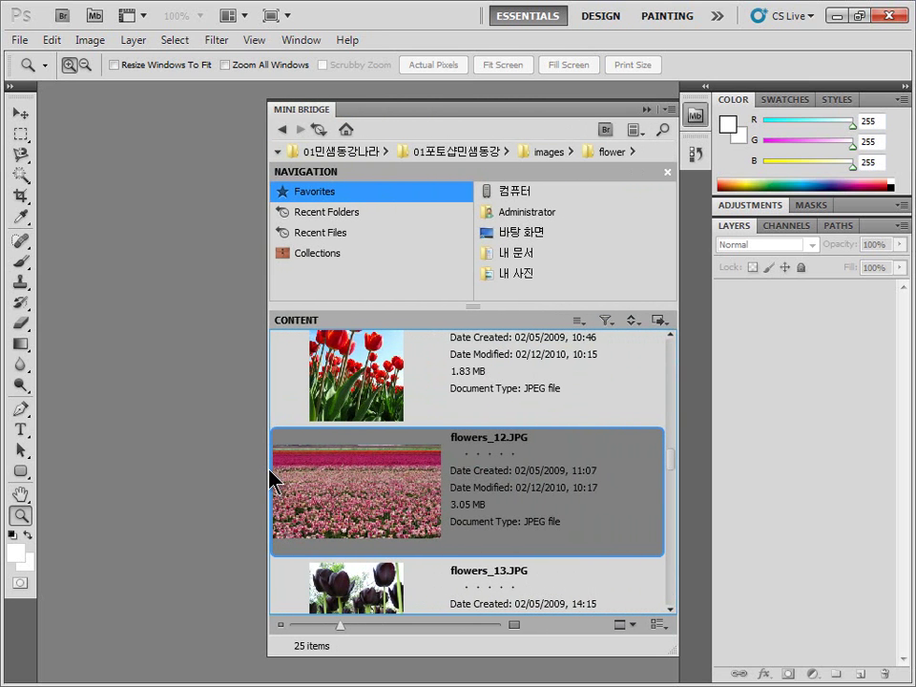
mouse_move(271, 477)
mouse_down()
mouse_move(478, 489)
mouse_move(544, 504)
mouse_up()
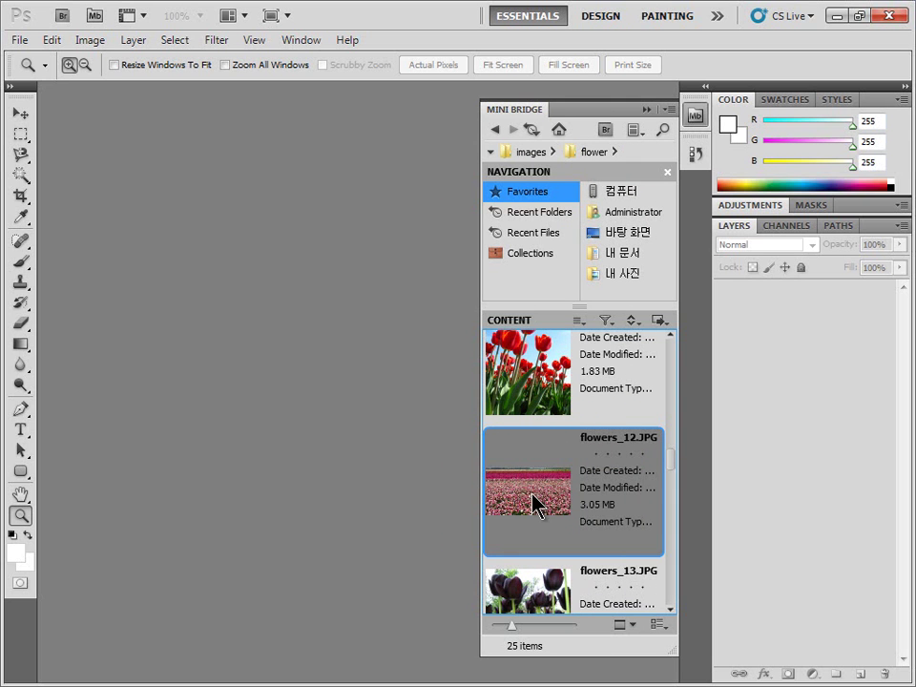
Open flowers_12.JPG from Mini Bridge, collapse the panel and view it at 100%
double_click(533, 504)
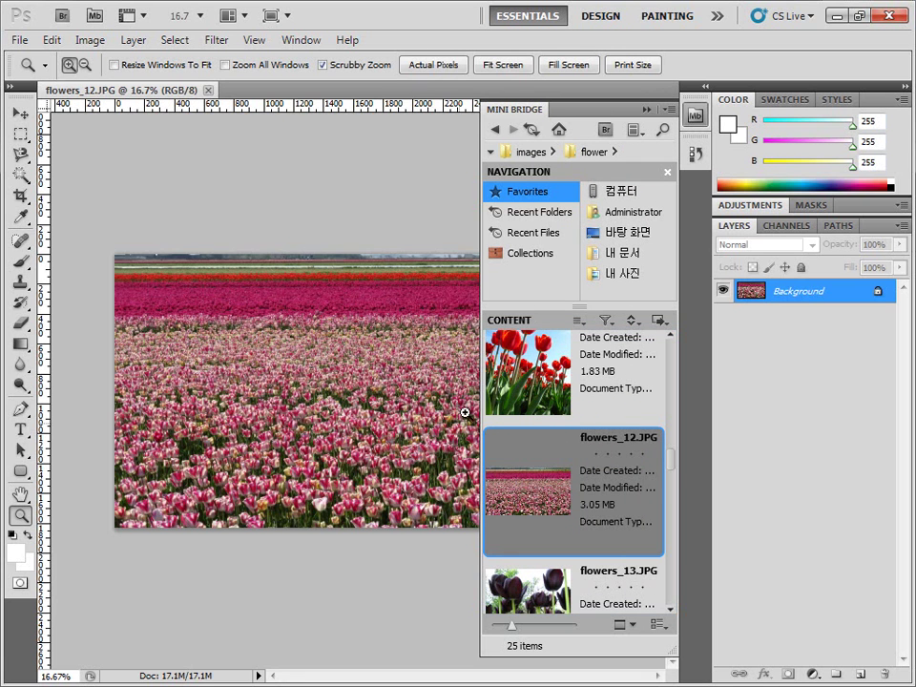
click(696, 115)
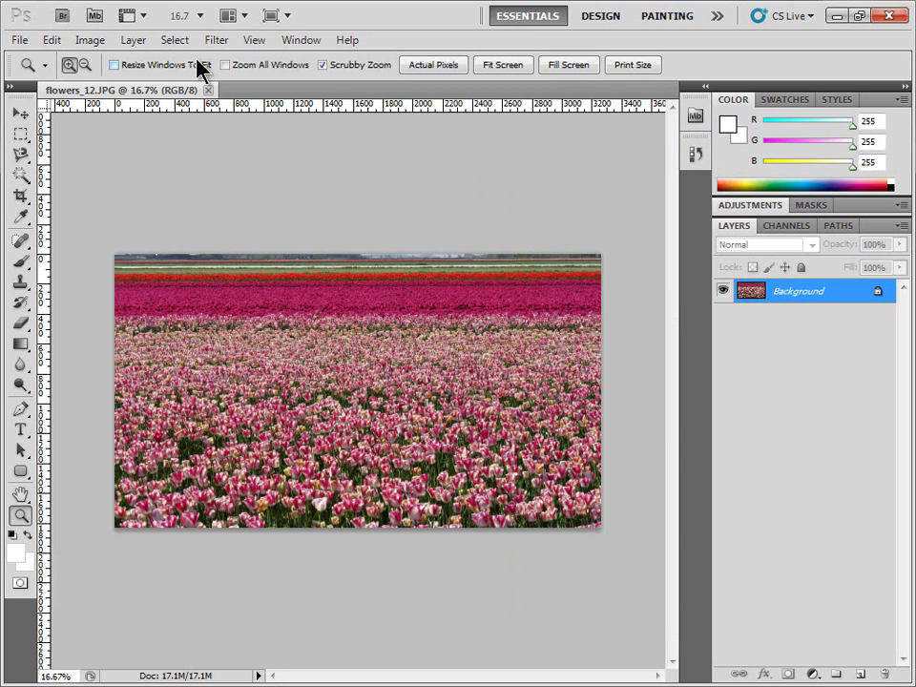
click(202, 17)
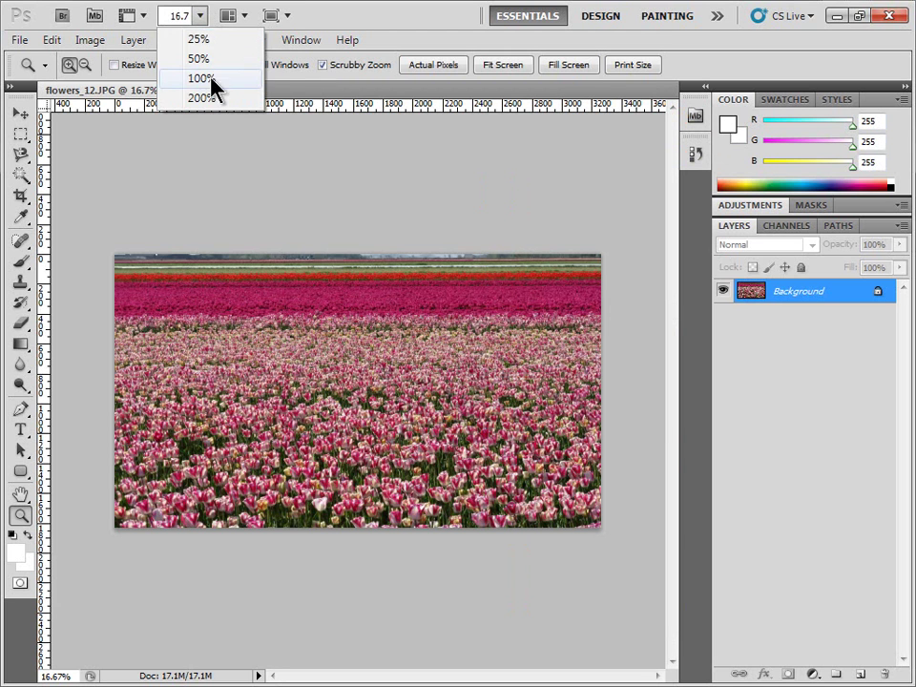
click(23, 520)
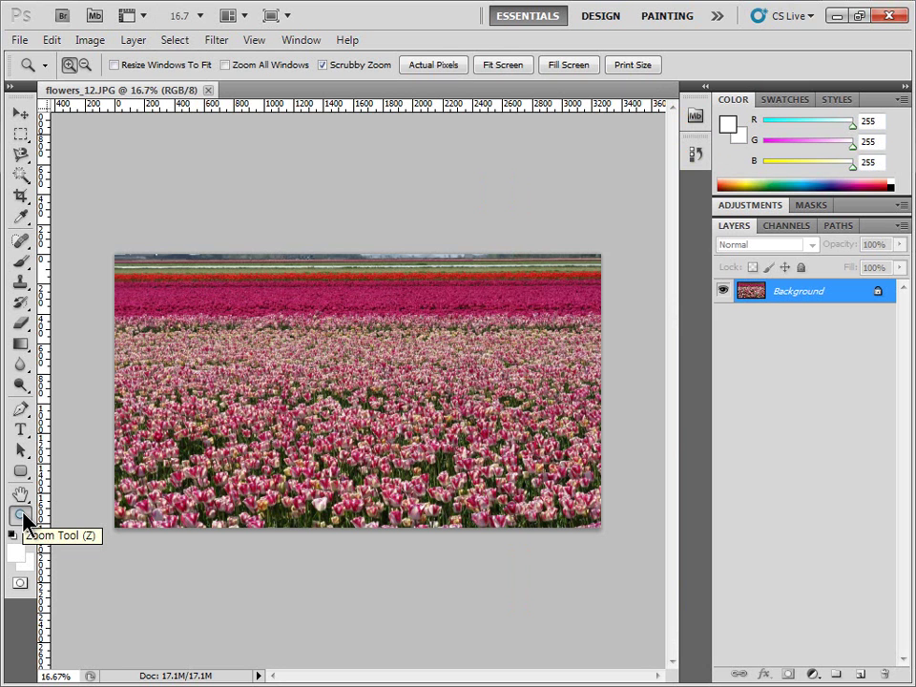
double_click(23, 516)
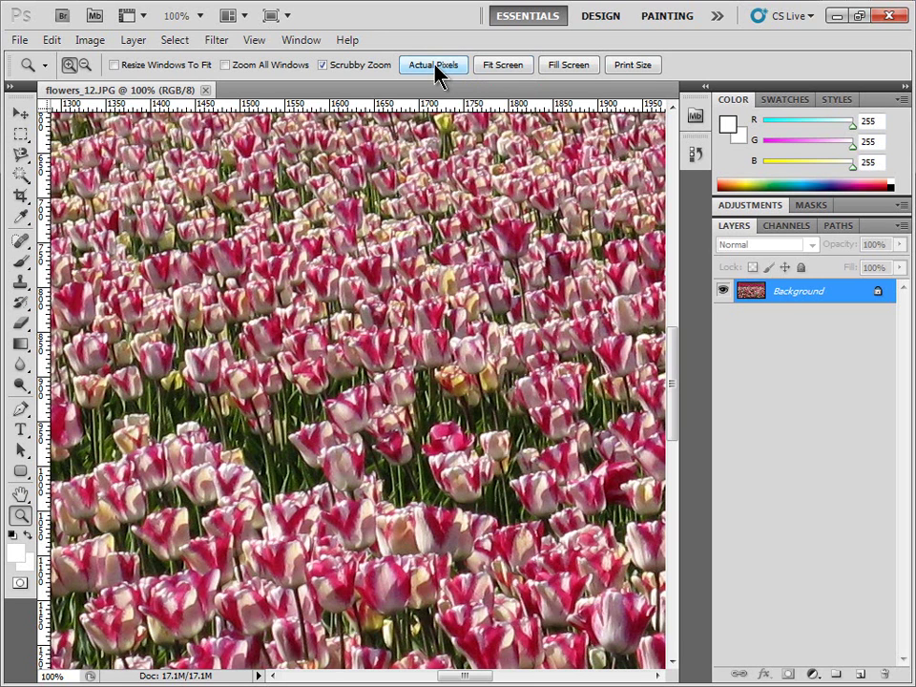
Fit the tulip photo in the window, then return to 100% actual pixels
click(503, 64)
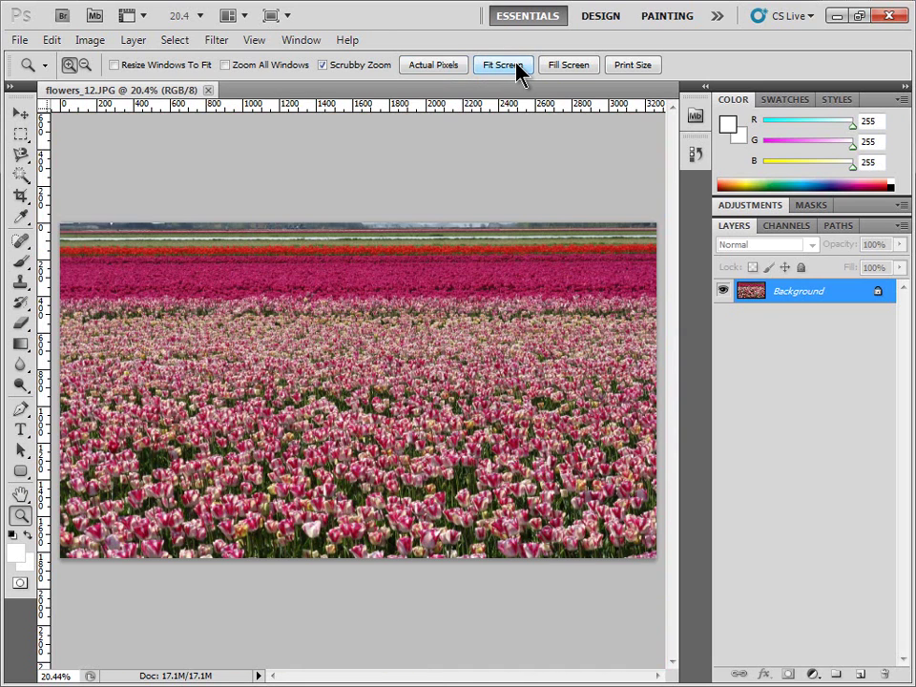
click(21, 496)
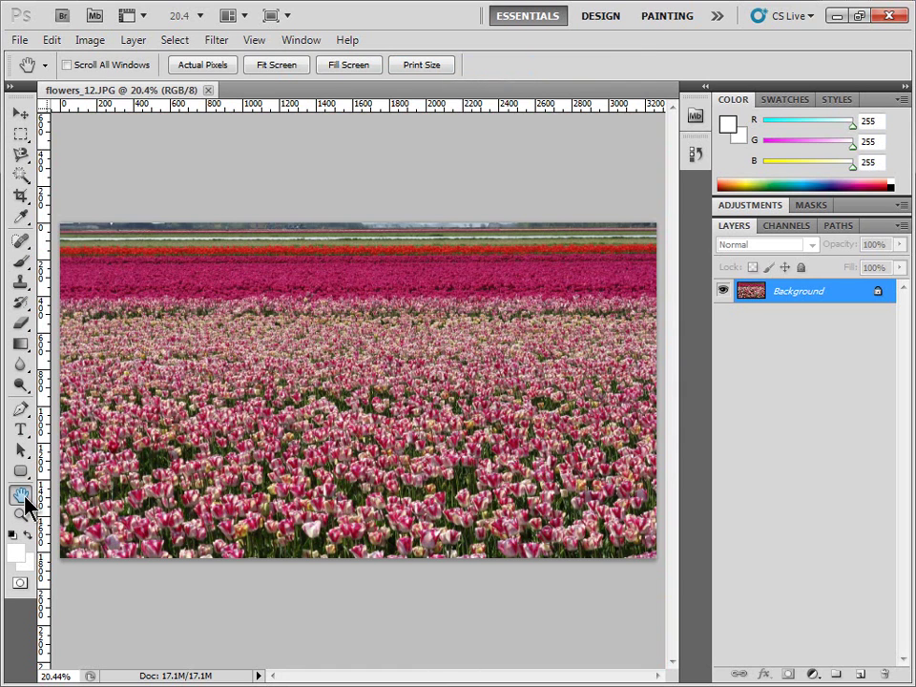
click(22, 497)
double_click(20, 514)
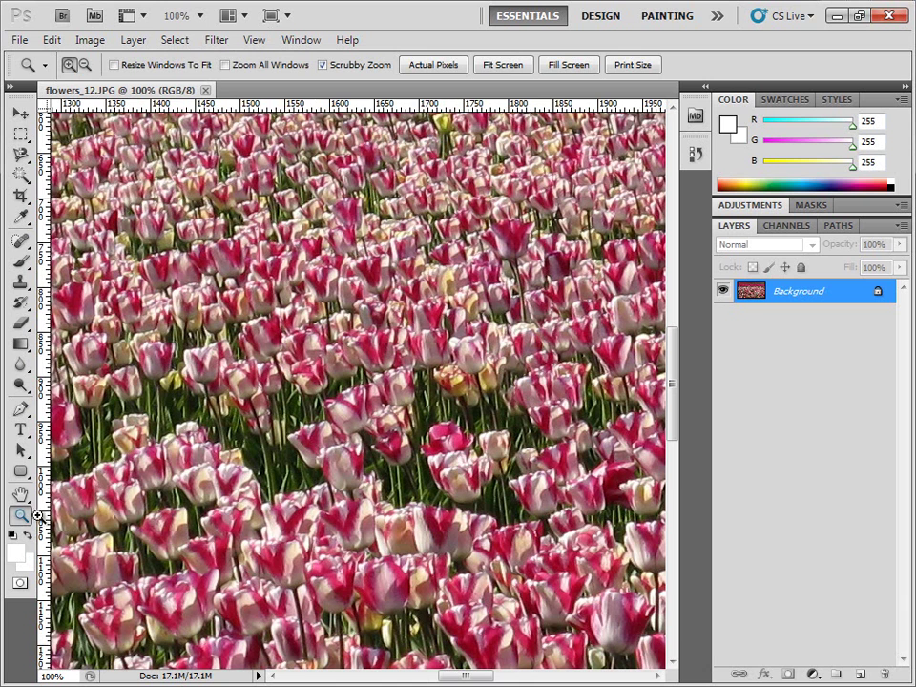
click(90, 40)
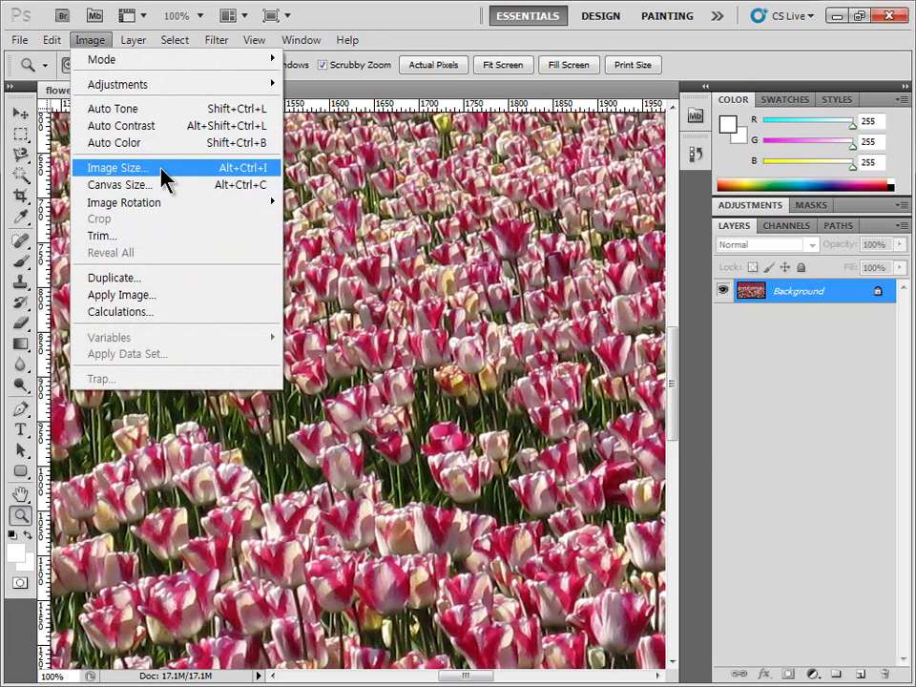
click(159, 169)
click(475, 346)
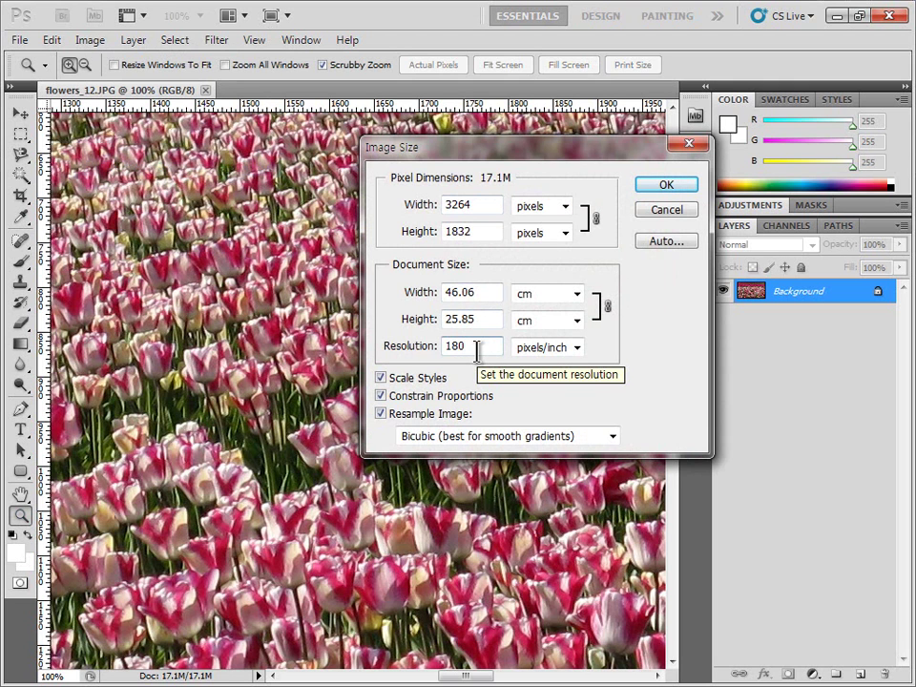
click(434, 349)
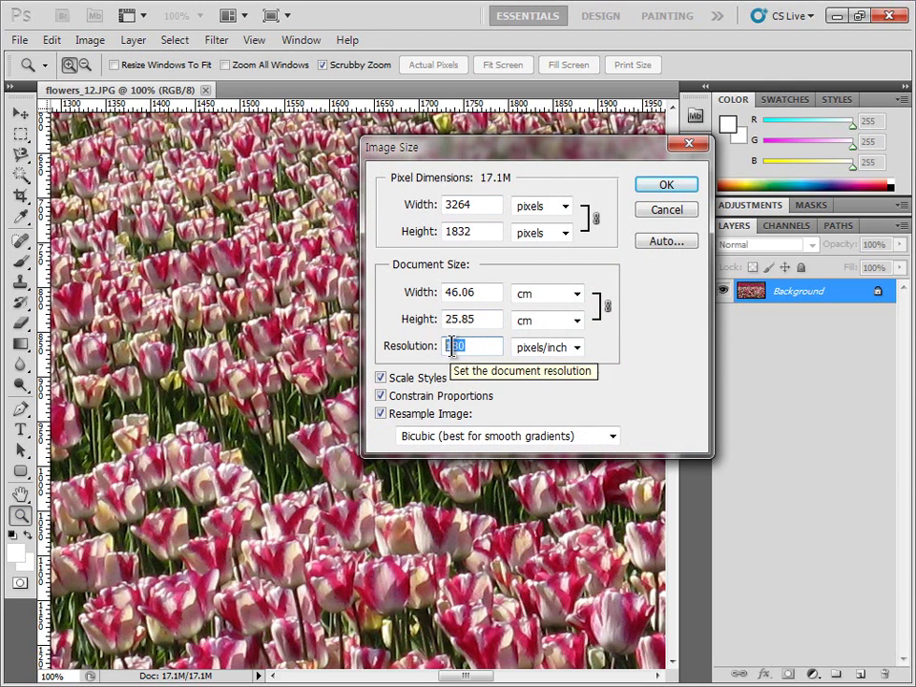
drag(475, 205, 437, 203)
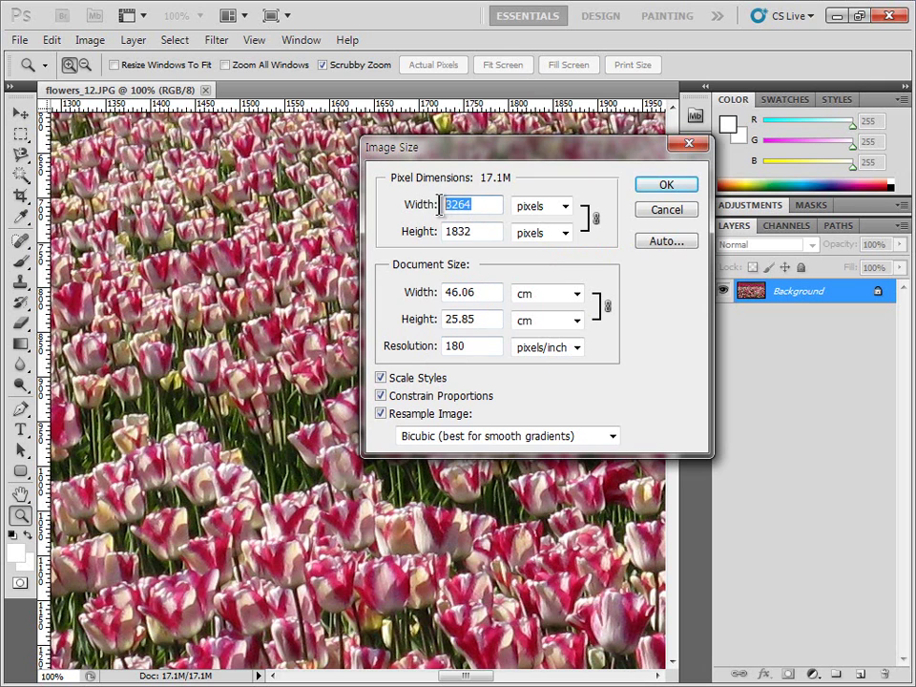
click(441, 344)
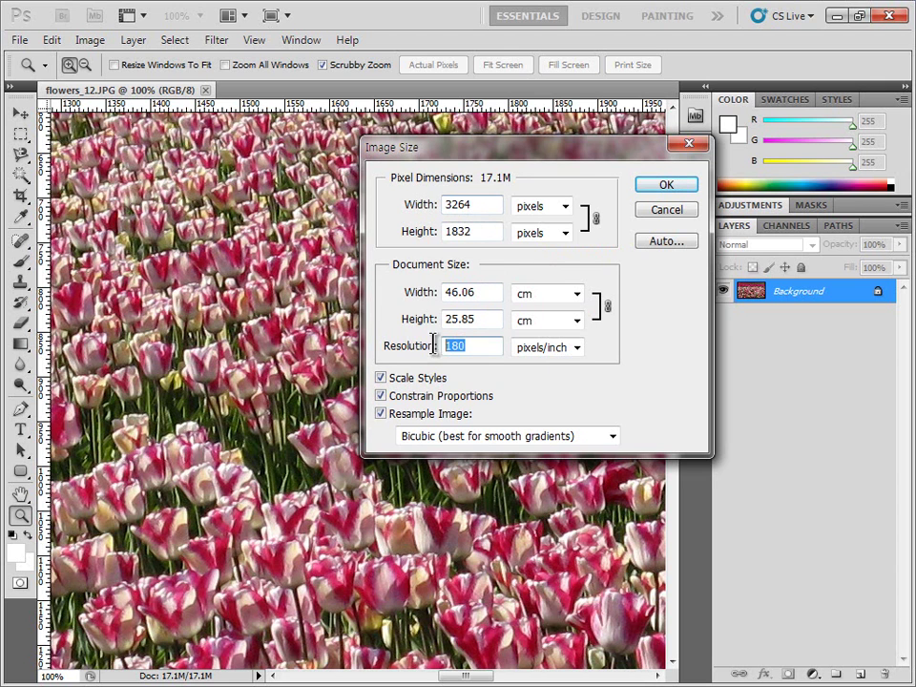
text(72)
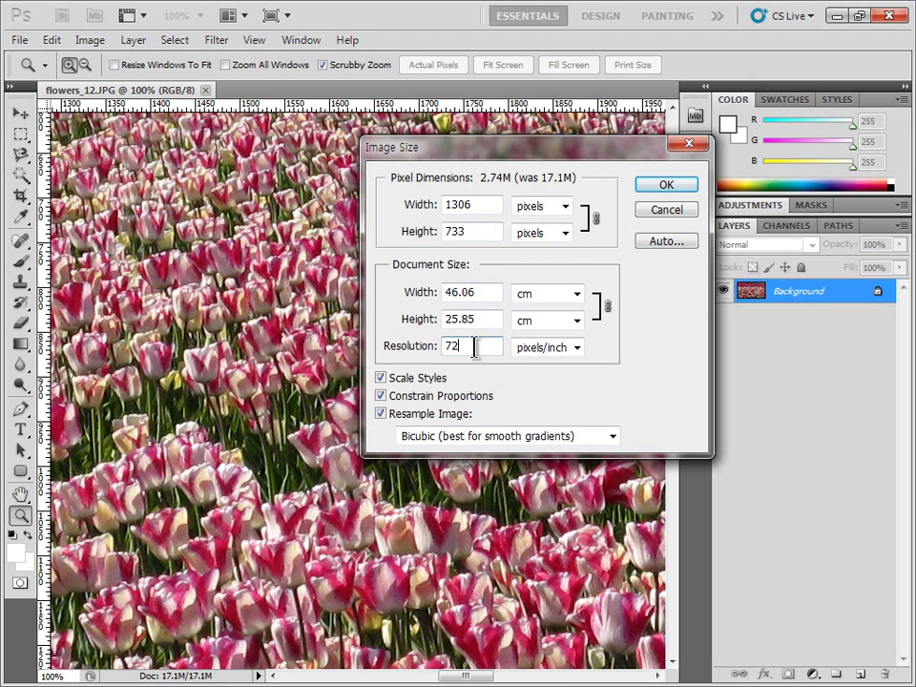
click(484, 203)
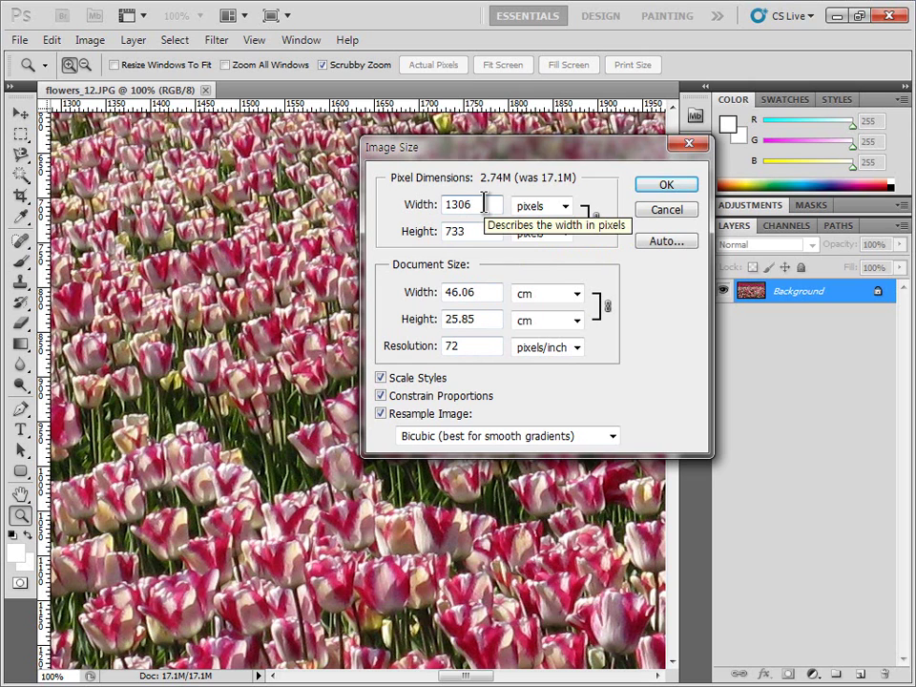
click(649, 209)
click(72, 38)
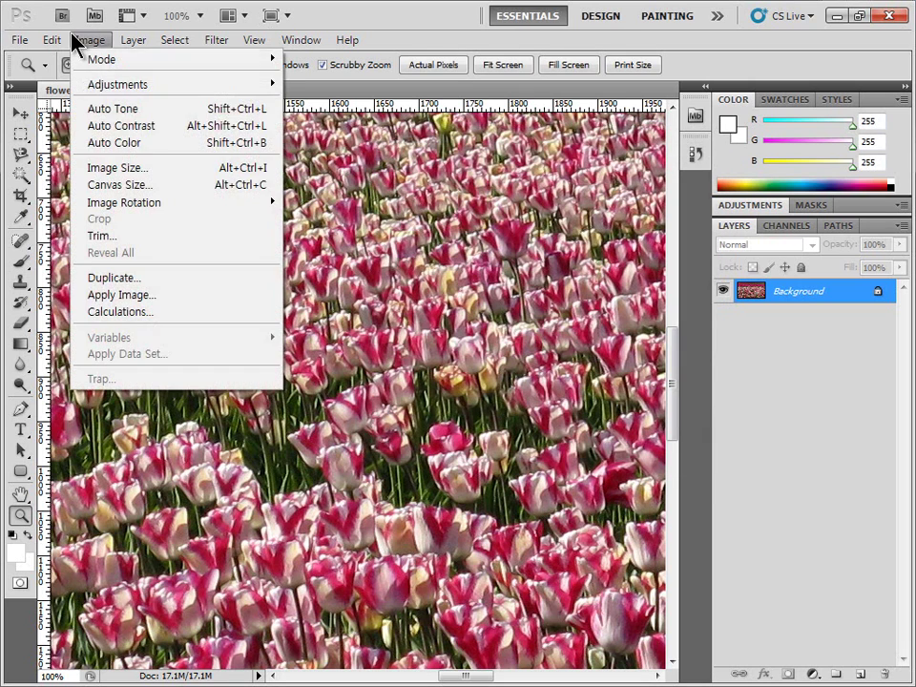
click(168, 171)
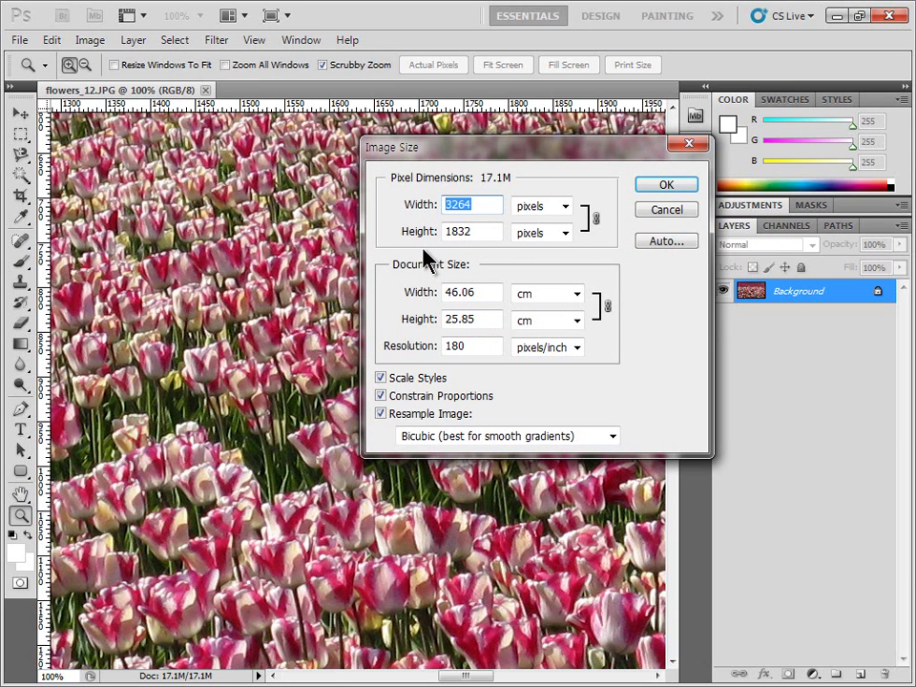
text(1024)
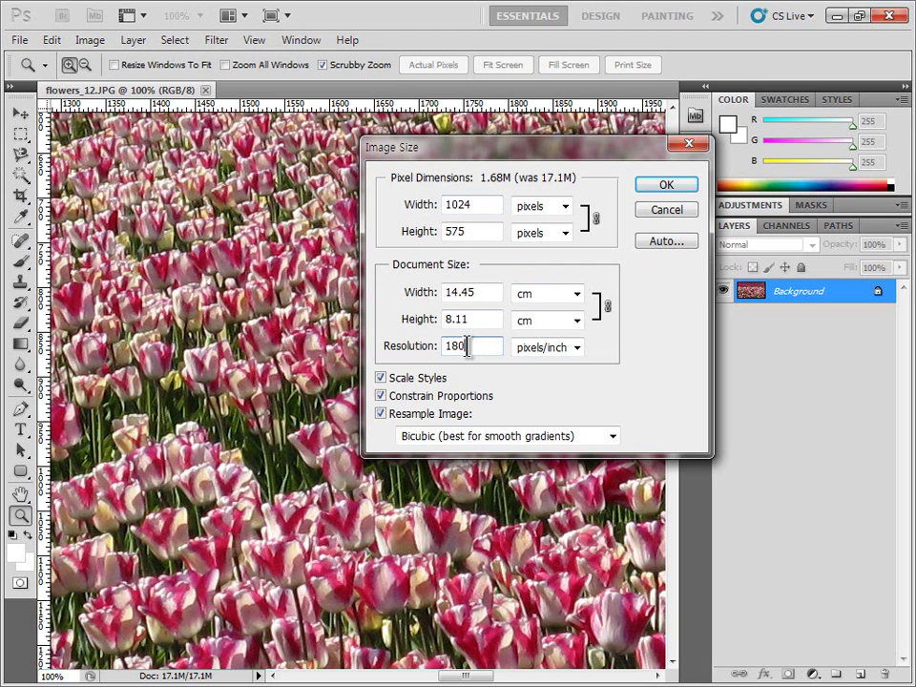
key(BackSpace)
text(0)
click(659, 210)
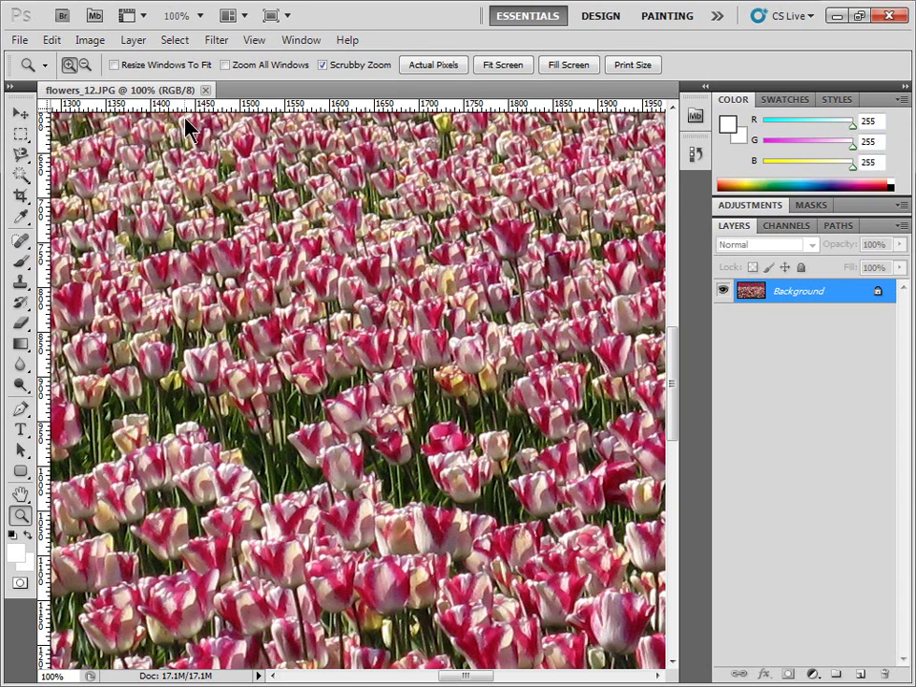
In Image Size, set resolution to 72 ppi and pixel width to 1280, giving 1280 × 718
click(90, 39)
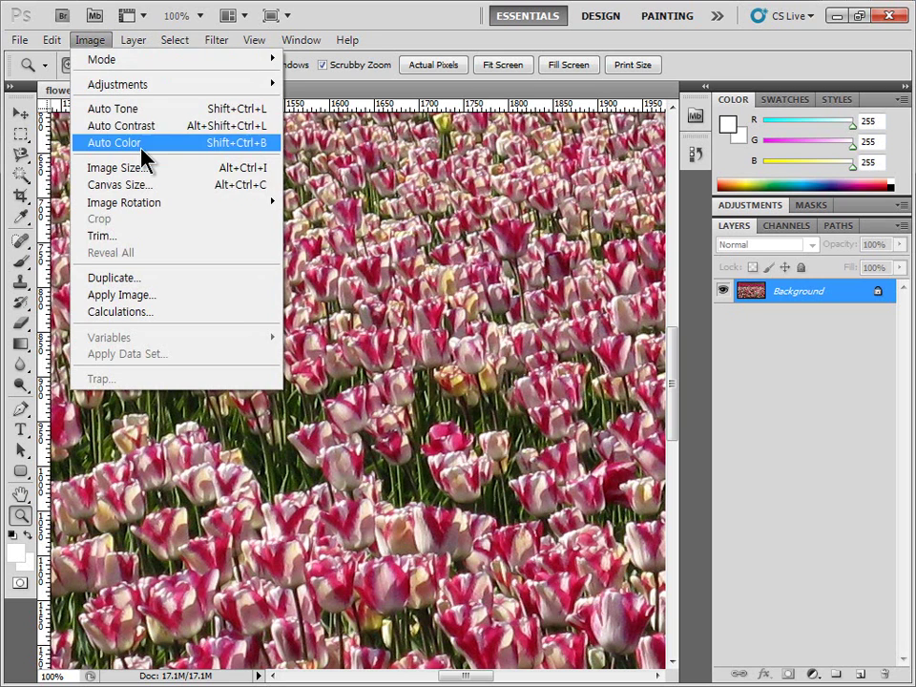
click(153, 168)
click(396, 351)
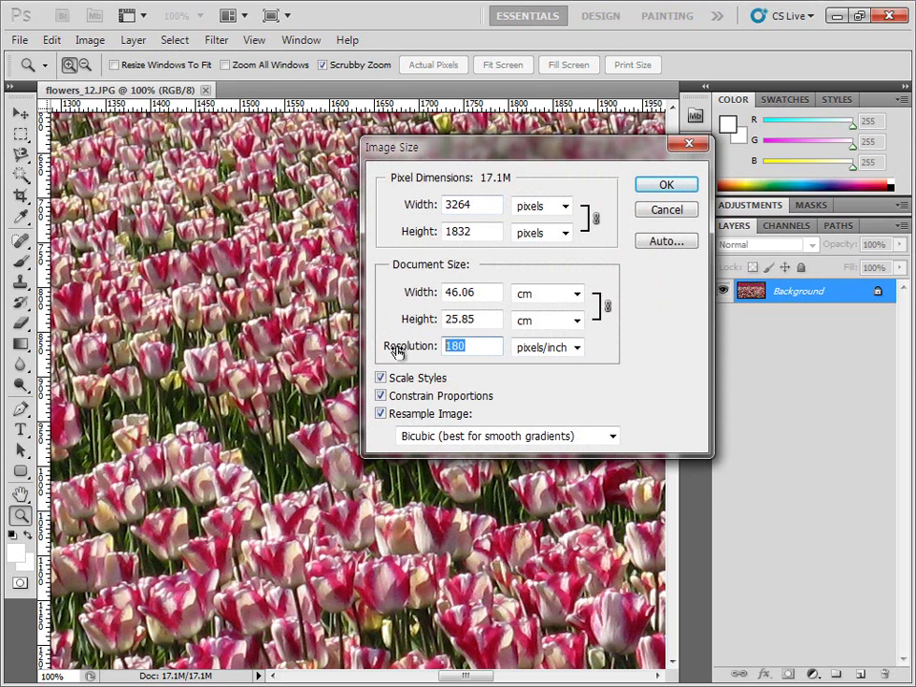
text(72)
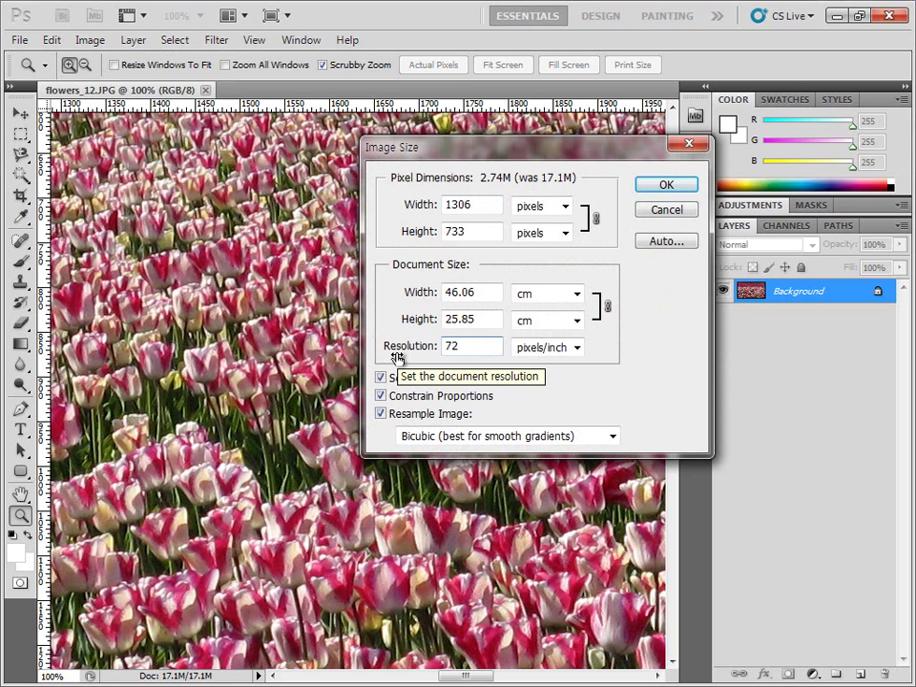
drag(497, 202, 431, 201)
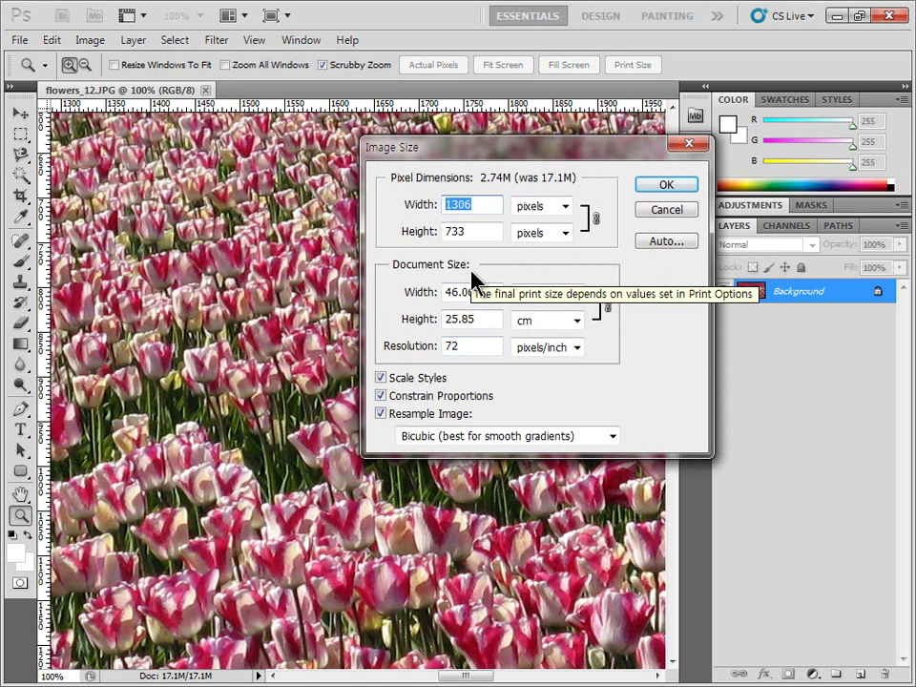
drag(445, 347, 427, 362)
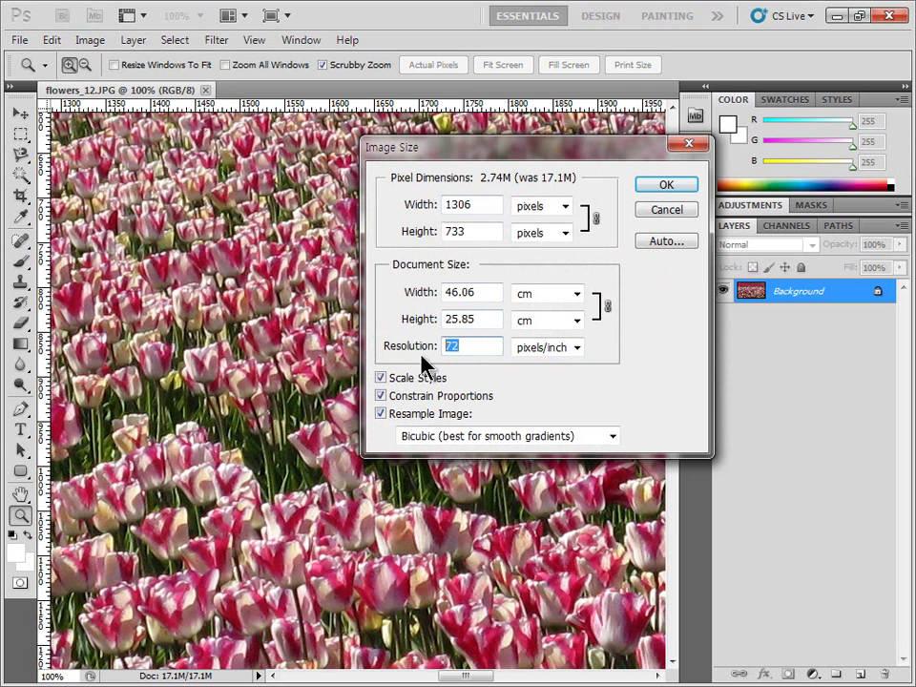
drag(487, 206, 399, 210)
text(1024)
key(BackSpace)
key(BackSpace)
key(BackSpace)
key(BackSpace)
text(1280)
click(475, 232)
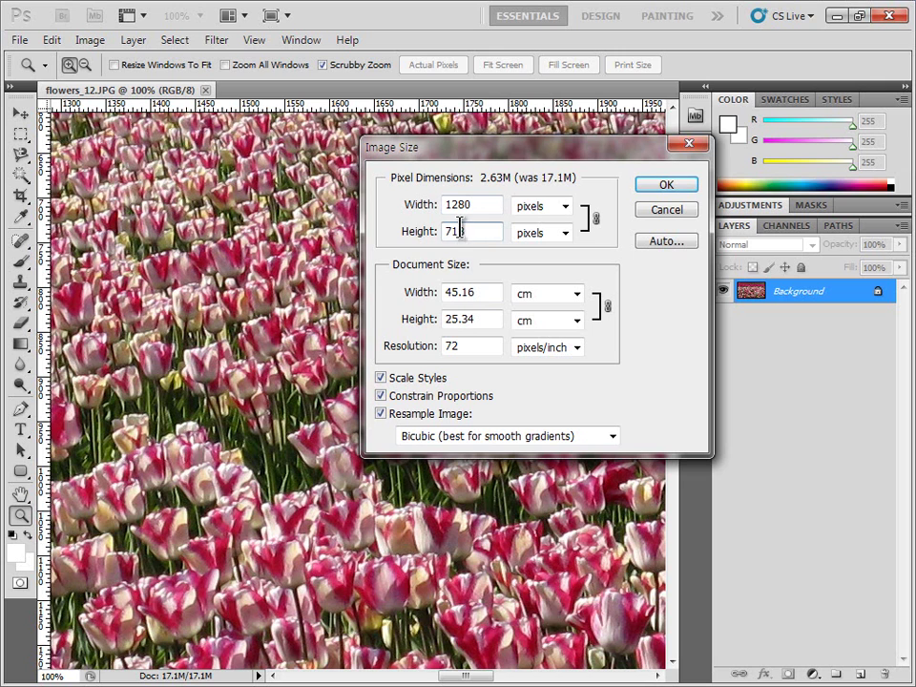
double_click(464, 231)
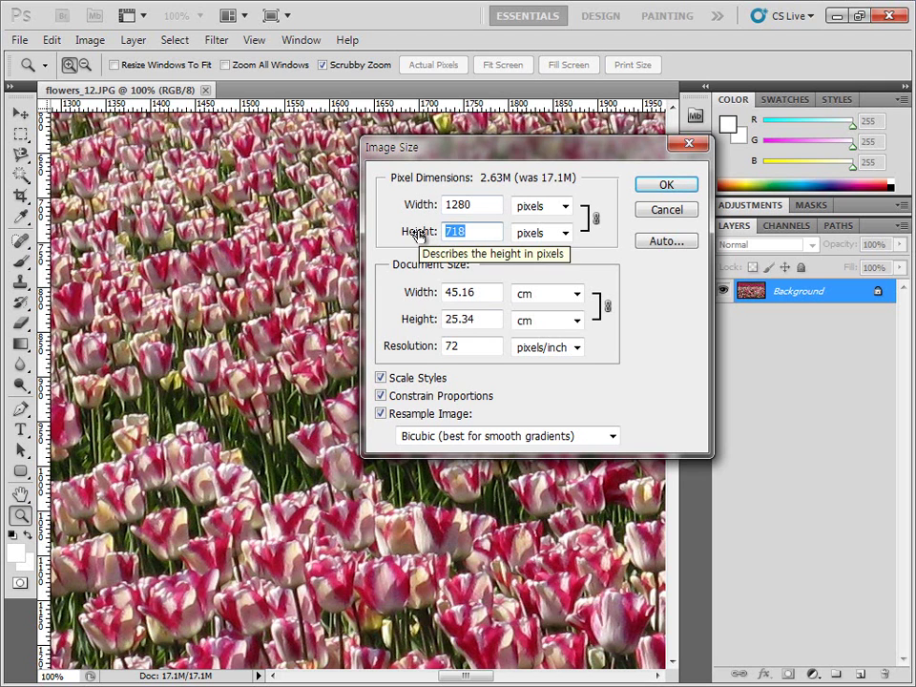
click(488, 226)
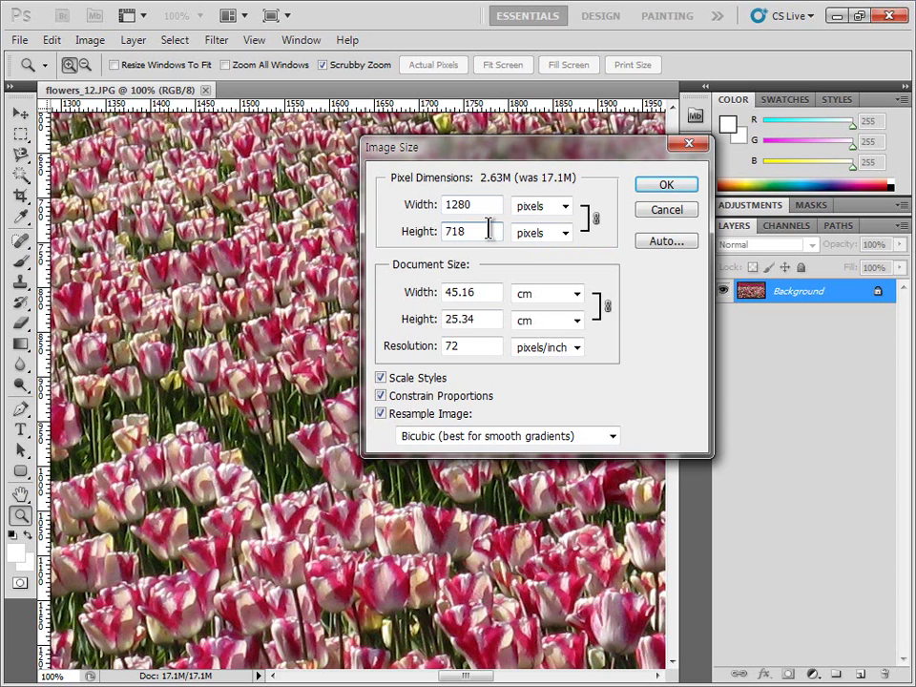
click(653, 186)
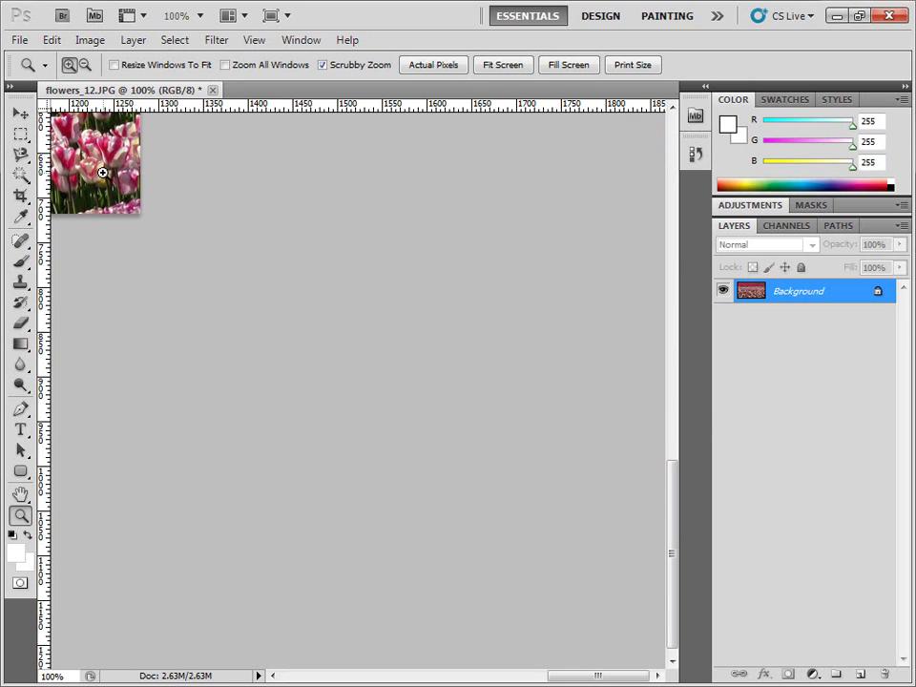
Pan the resized tulip photo to show its top-left edges and upper tulip rows
click(21, 493)
drag(68, 189, 459, 434)
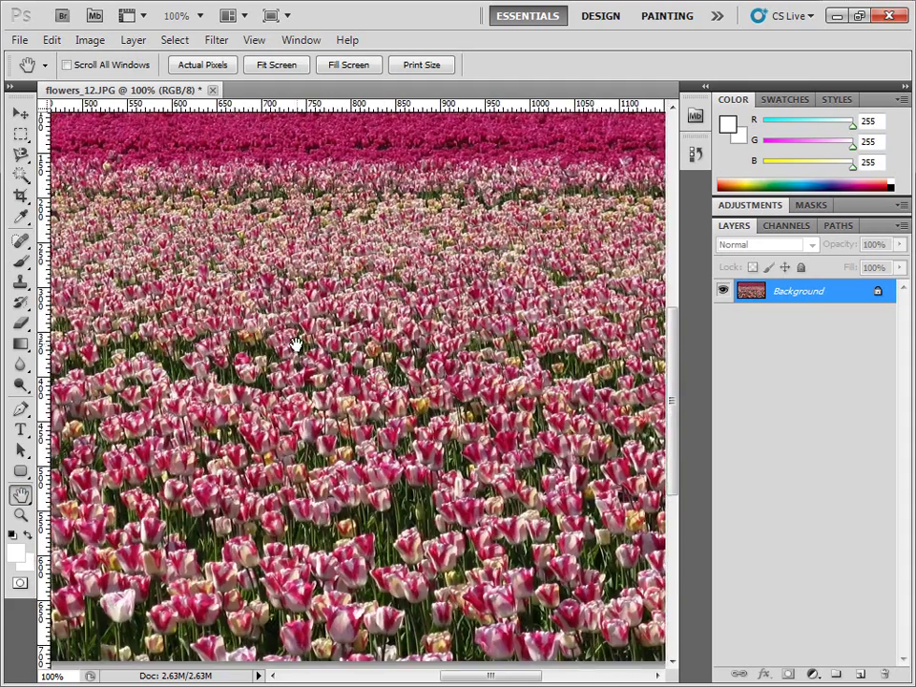
drag(297, 347, 426, 320)
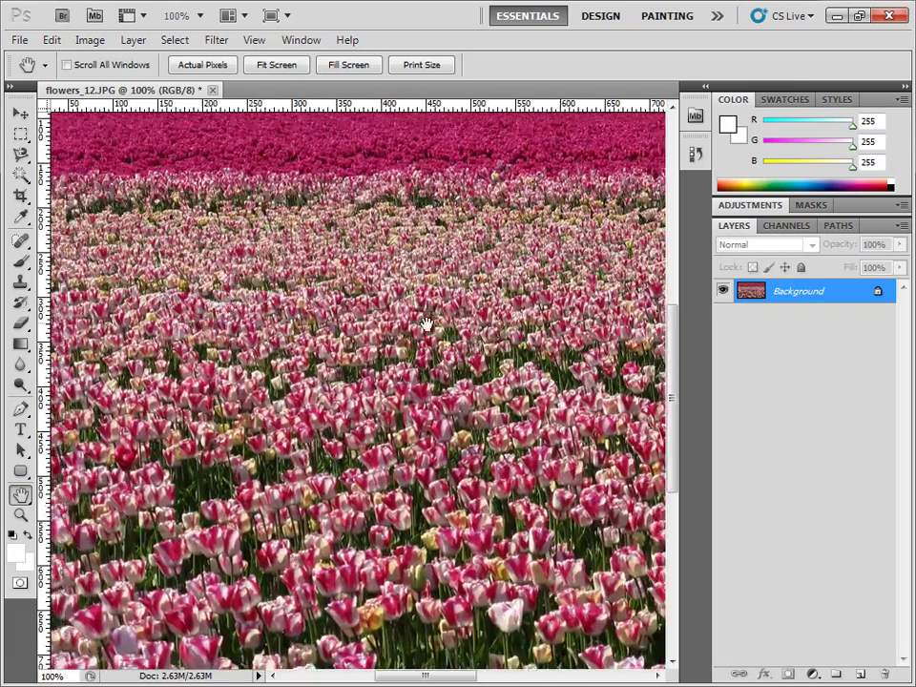
mouse_move(224, 310)
mouse_down()
mouse_move(347, 344)
mouse_move(408, 375)
mouse_move(339, 446)
mouse_move(286, 454)
mouse_move(327, 378)
mouse_move(271, 349)
mouse_move(421, 382)
mouse_move(298, 383)
mouse_move(474, 372)
mouse_move(261, 380)
mouse_move(352, 359)
mouse_move(203, 347)
mouse_move(266, 363)
mouse_move(280, 344)
mouse_up()
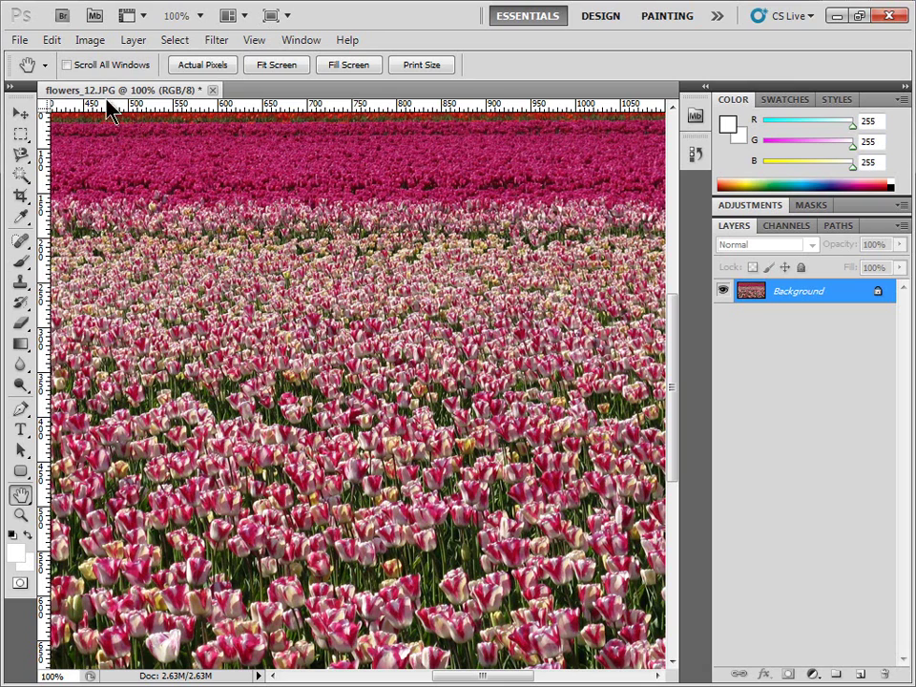
Try a 300 ppi resolution (5334 × 2992 pixels, 45.7M) in Image Size, then cancel
click(90, 42)
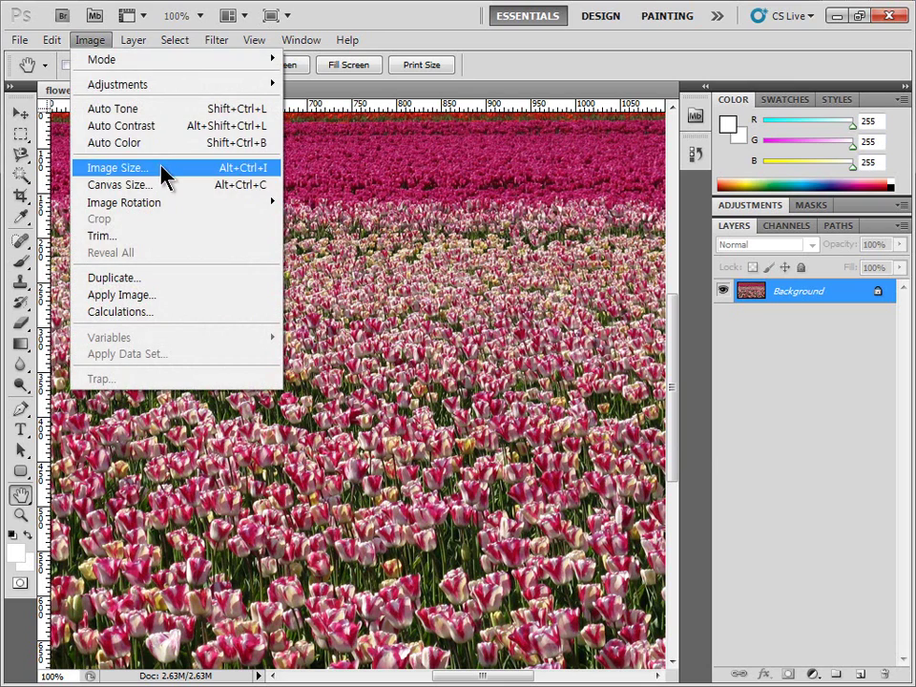
click(163, 169)
drag(477, 346, 403, 362)
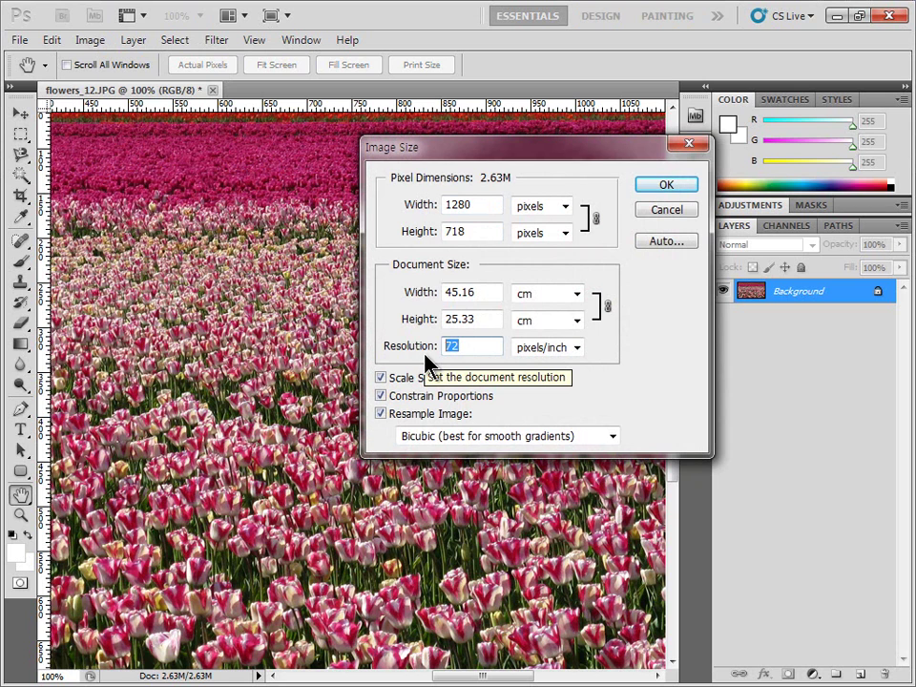
click(480, 349)
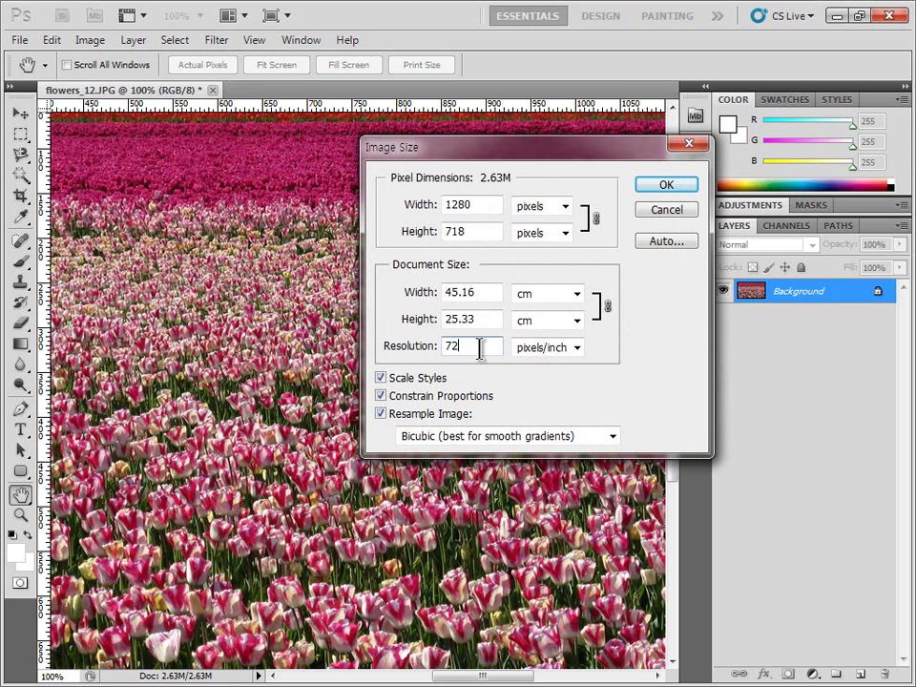
double_click(463, 347)
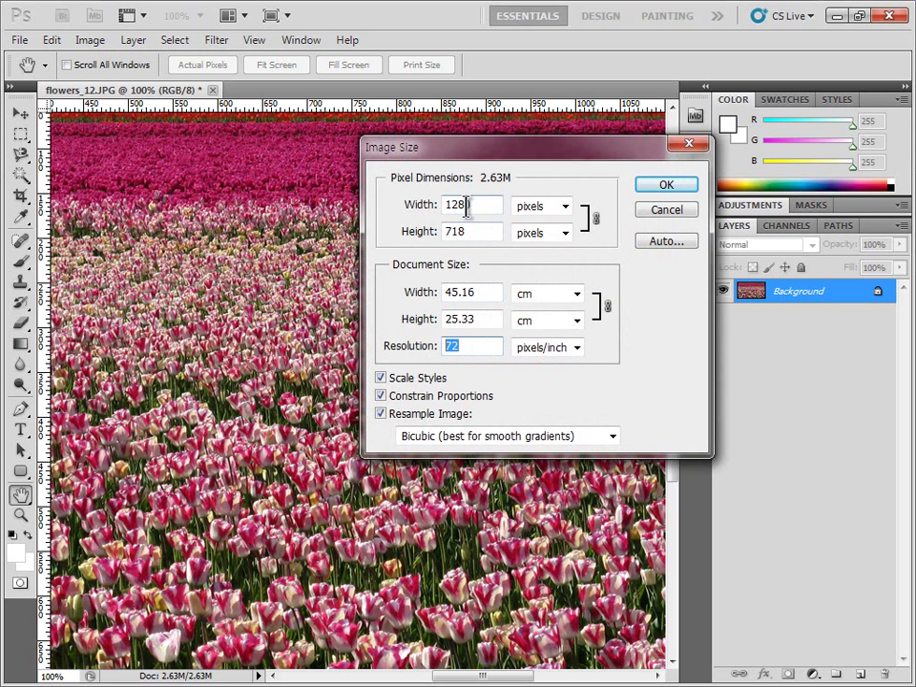
text(3)
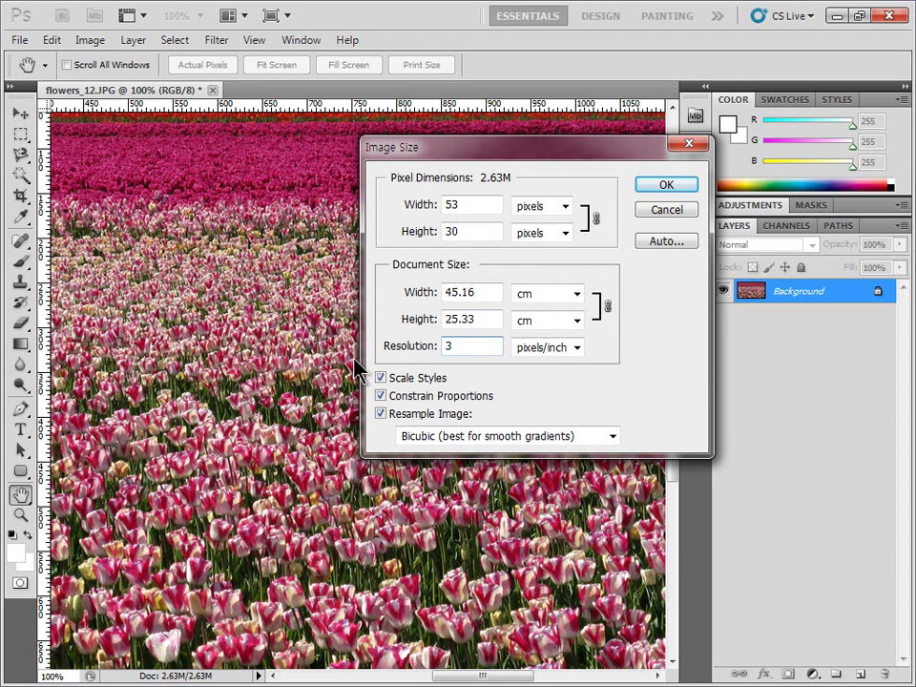
text(00)
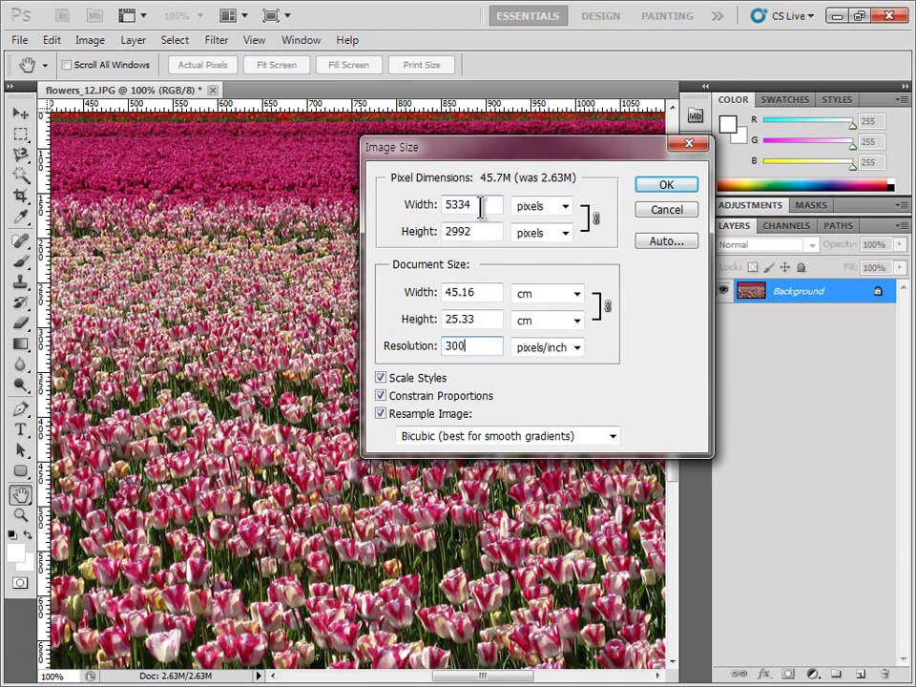
click(650, 212)
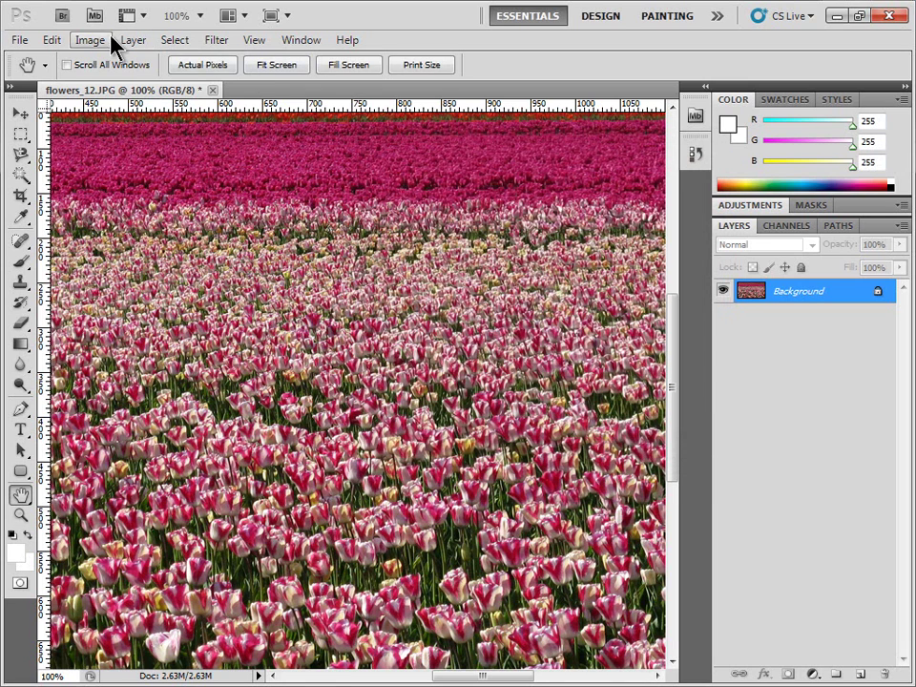
Open Image Size and position the dialog to edit its resolution and width fields
click(102, 40)
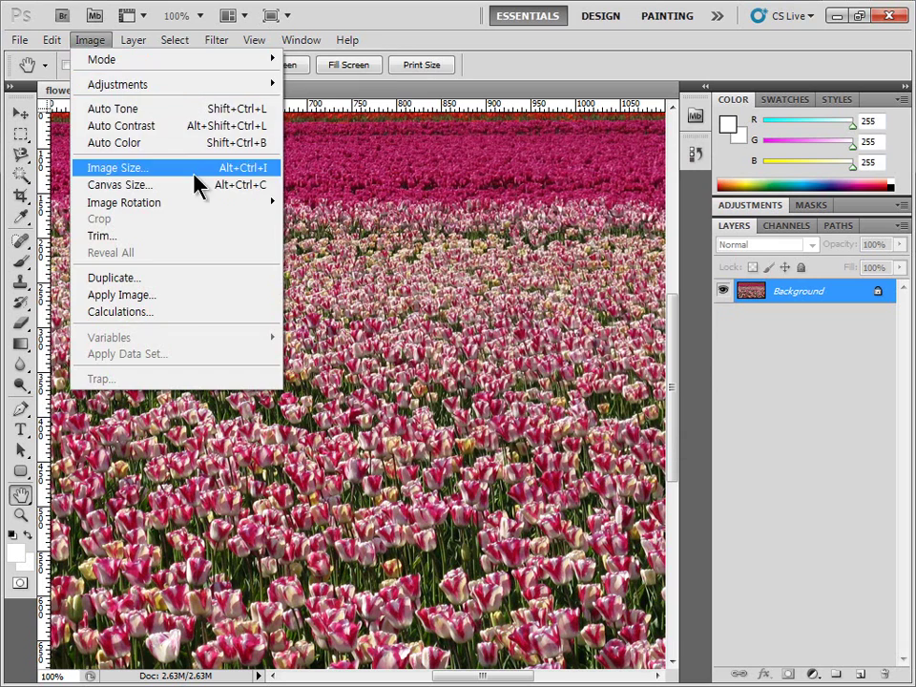
click(195, 171)
drag(475, 162, 404, 186)
click(408, 370)
click(317, 372)
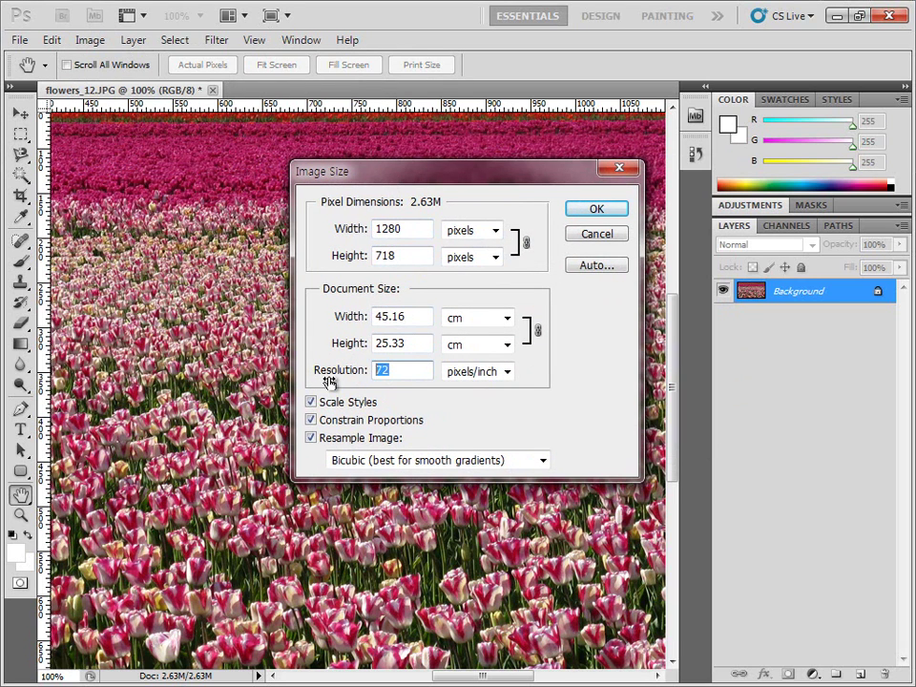
click(401, 229)
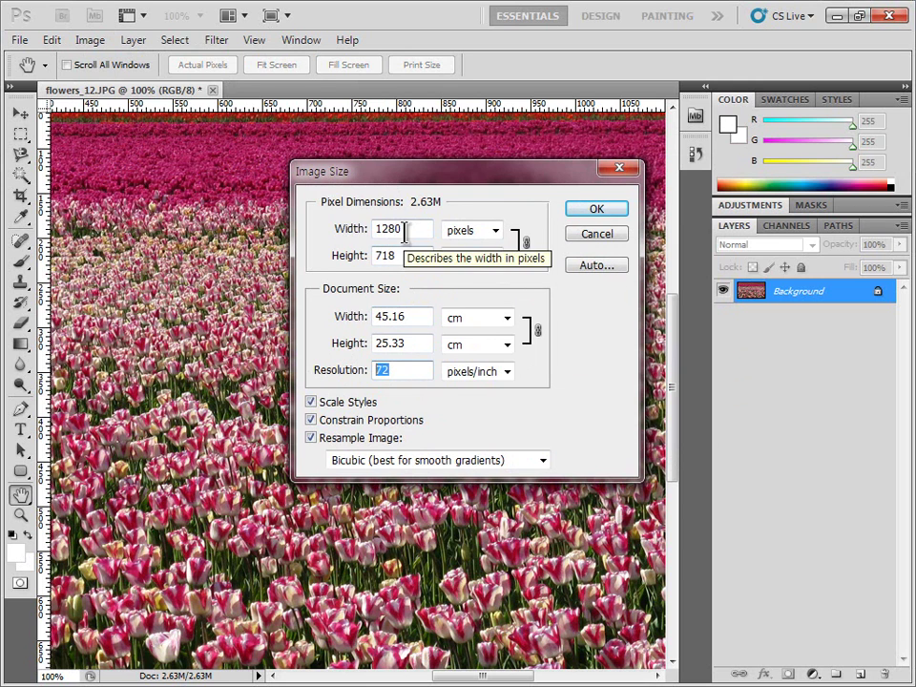
click(378, 372)
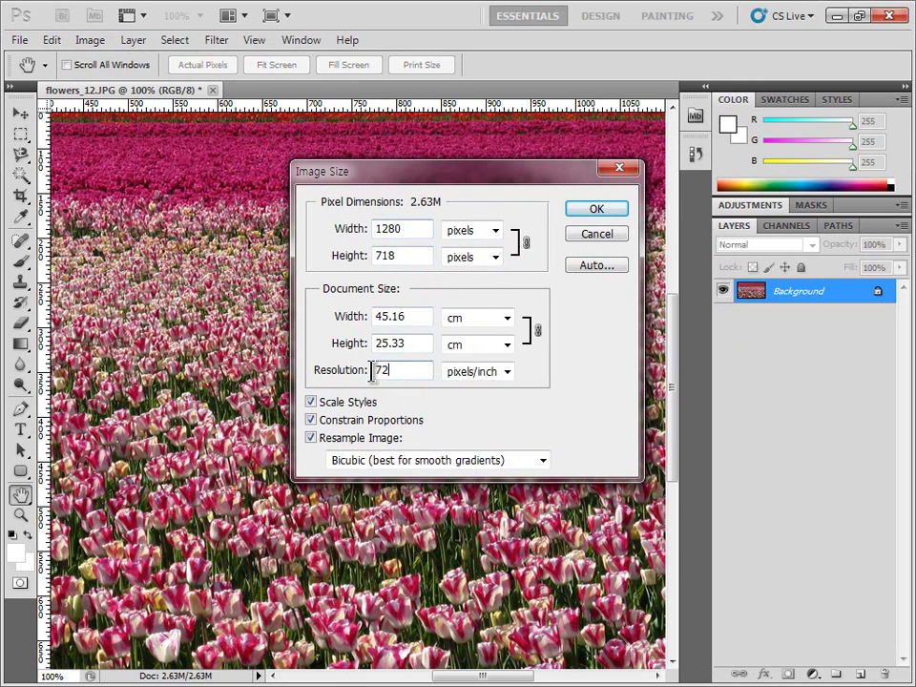
click(398, 372)
Change resolution from 72 to 300 ppi and pixel width to 400, then apply
click(355, 370)
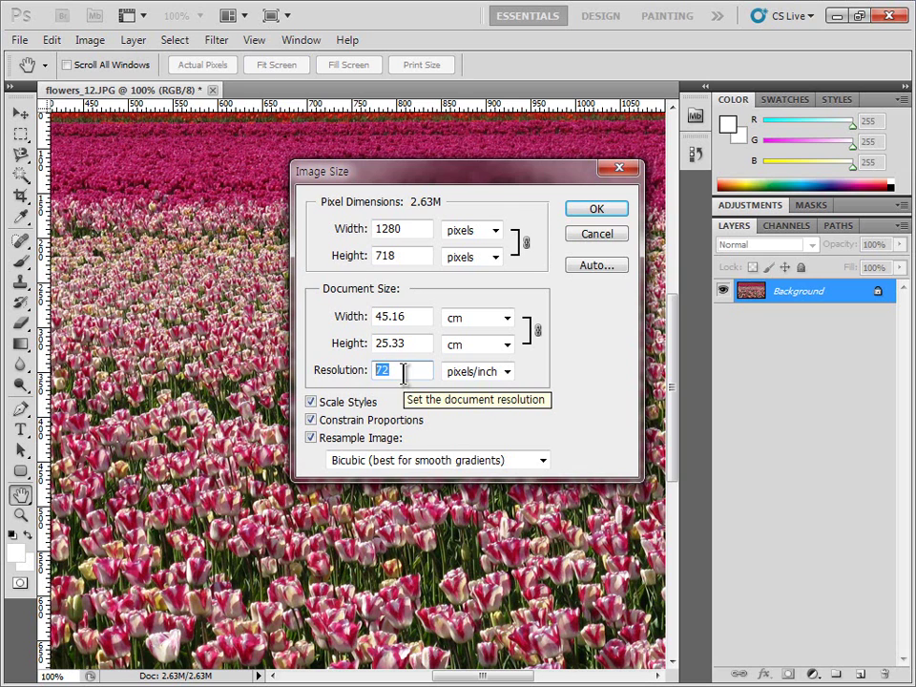
text(300)
double_click(382, 228)
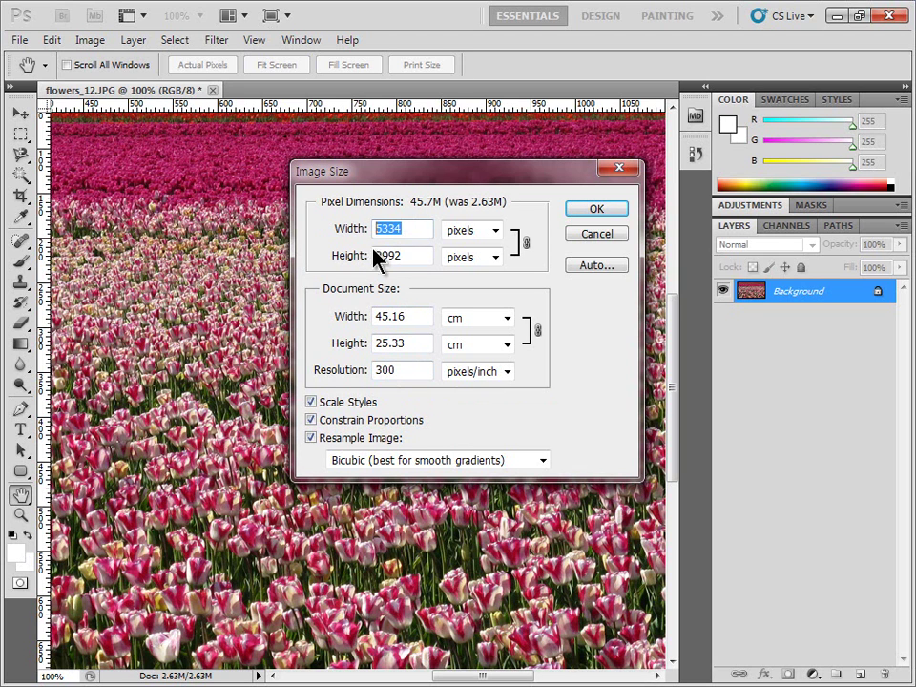
text(400)
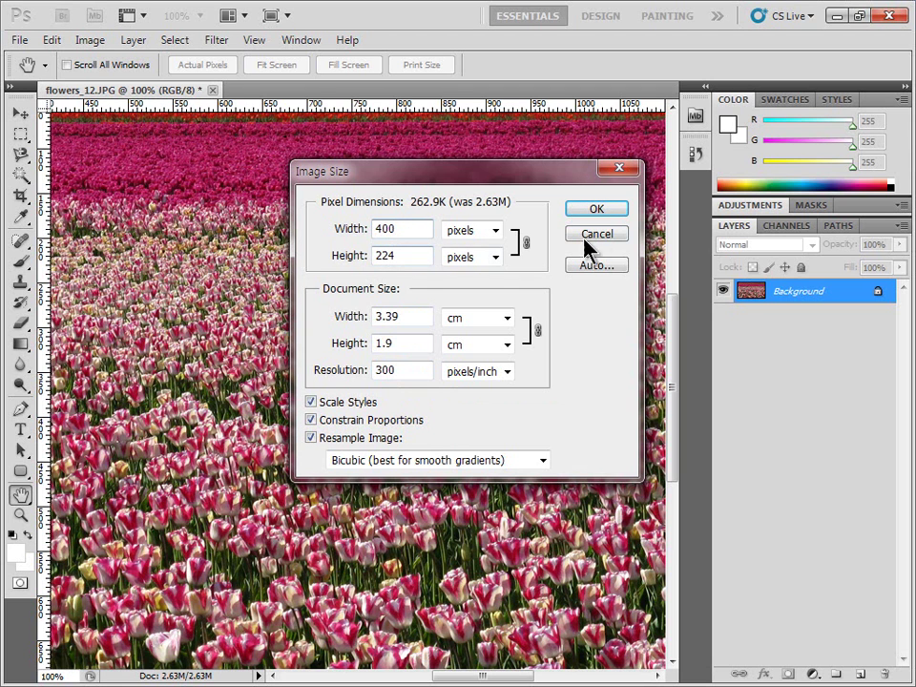
click(600, 212)
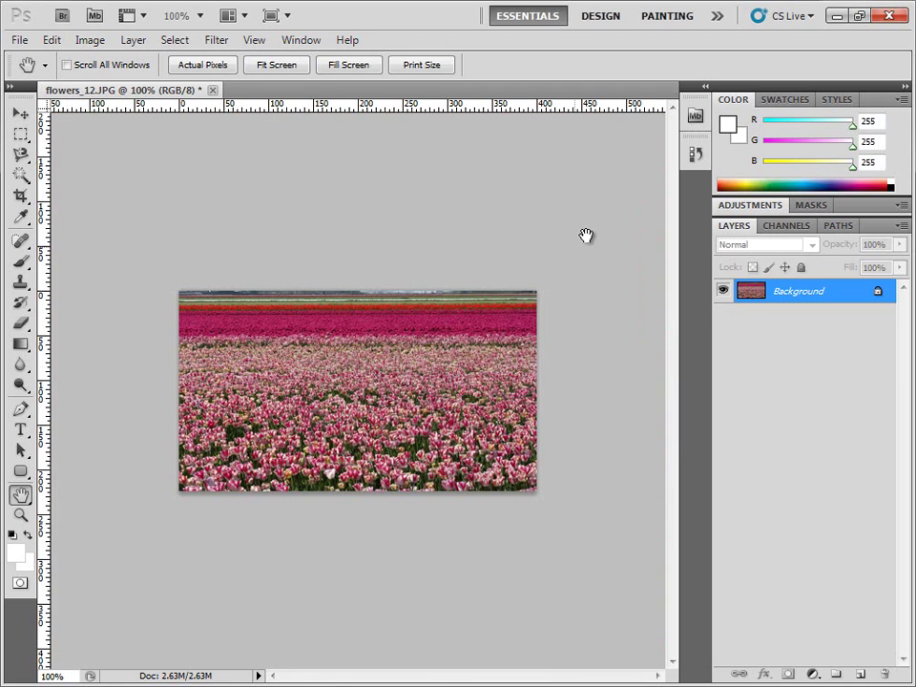
Fit the resized photo to the window, then view it at 100 percent
click(21, 514)
double_click(21, 495)
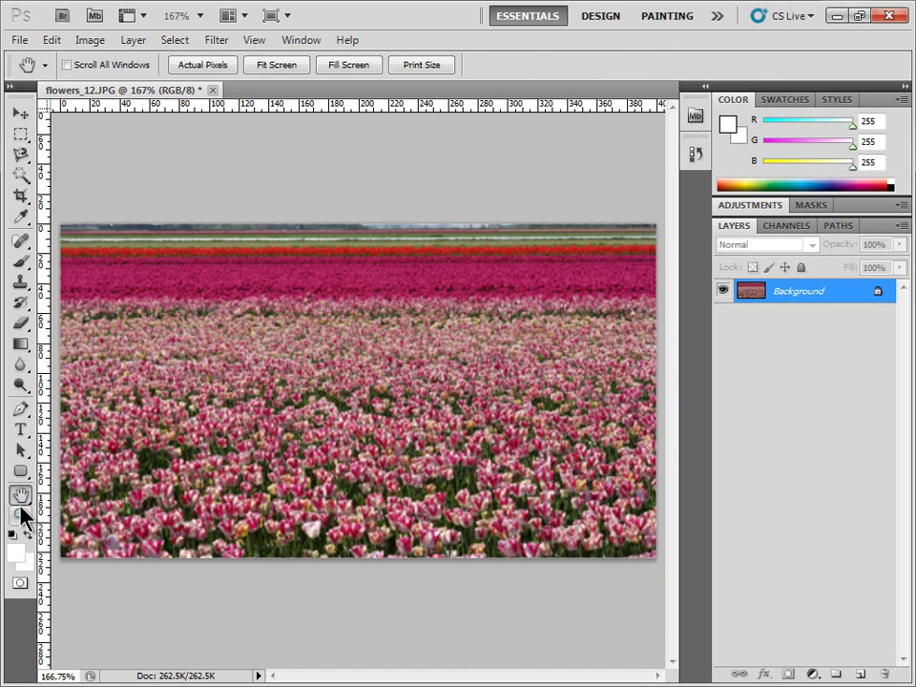
double_click(21, 514)
Recheck the Image Size values, then view the 400 px photo at print size
click(92, 42)
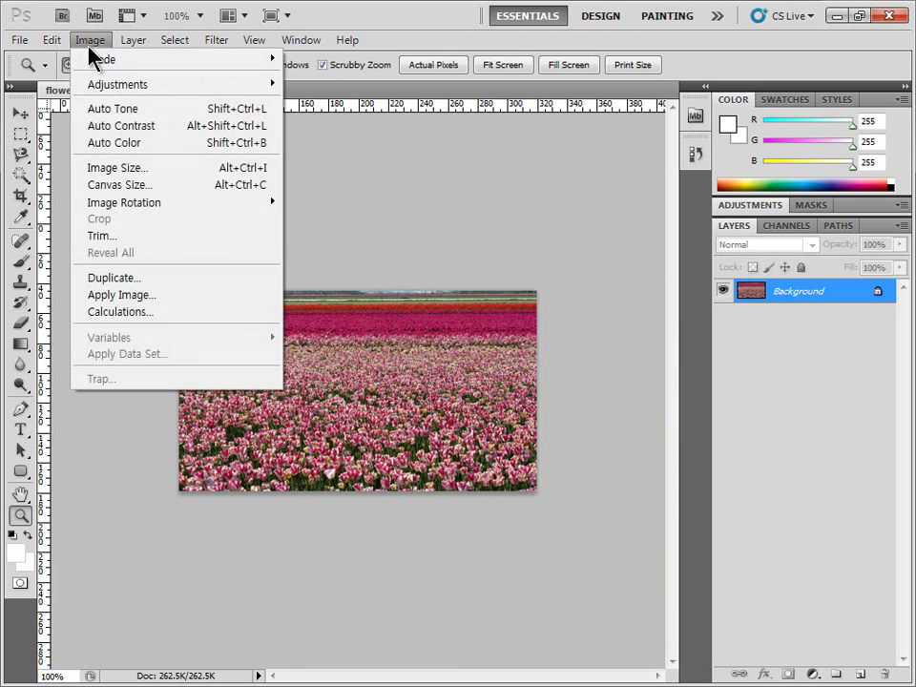
click(173, 171)
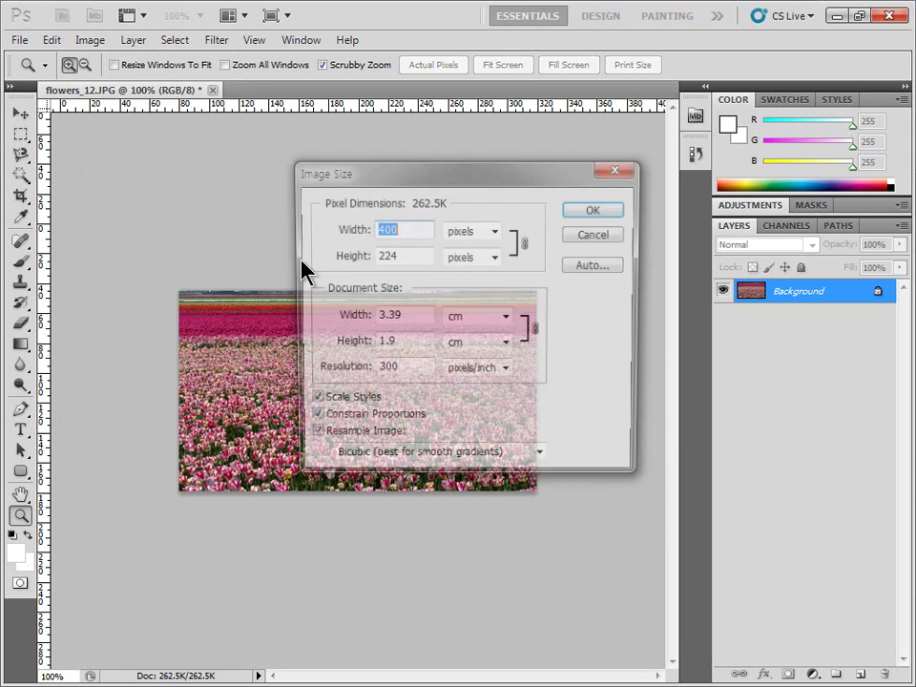
click(408, 368)
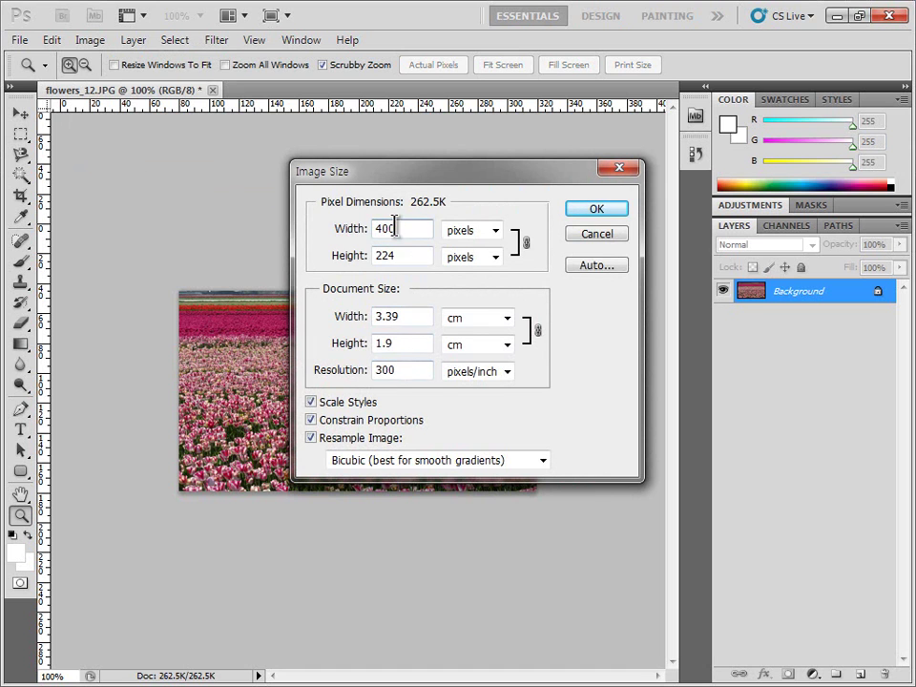
drag(422, 188, 399, 304)
click(575, 327)
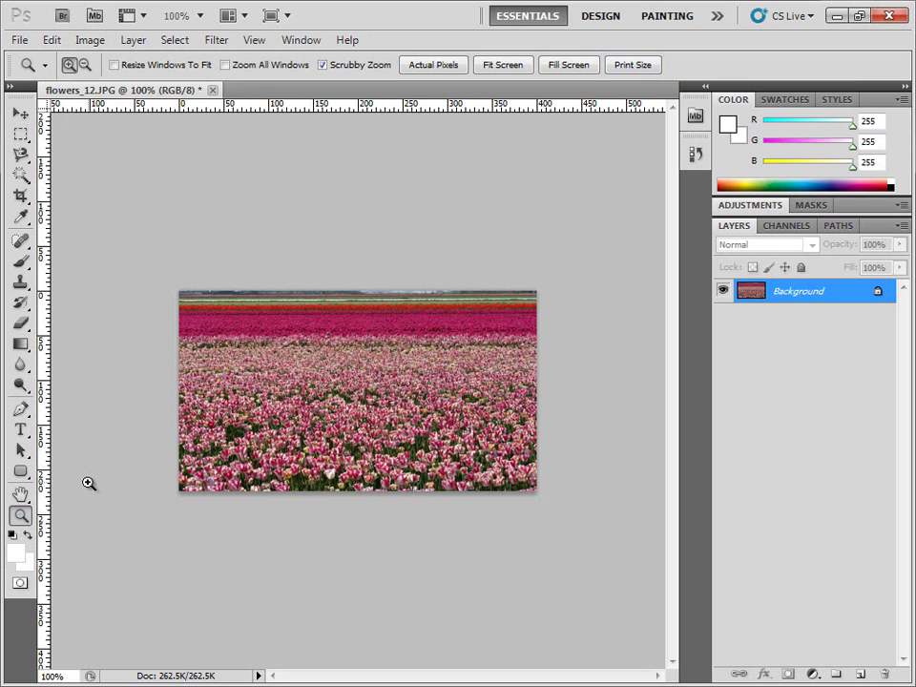
click(630, 69)
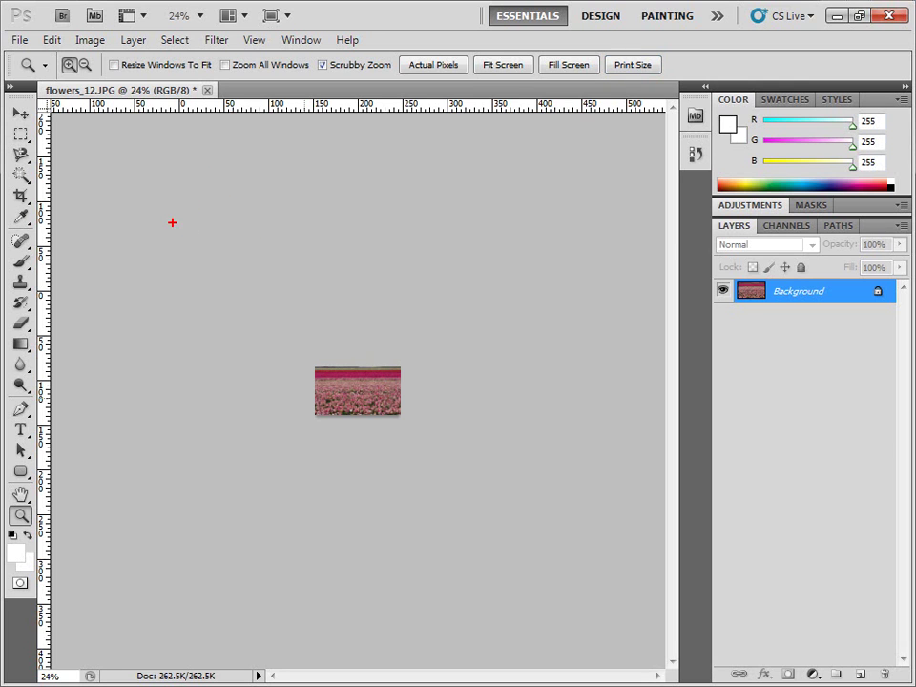
Draw annotation marks over the screen, then clear them
mouse_move(212, 160)
mouse_down()
mouse_move(206, 238)
mouse_move(256, 168)
mouse_up()
mouse_move(277, 191)
mouse_down()
mouse_move(291, 211)
mouse_move(275, 193)
mouse_up()
mouse_move(341, 203)
mouse_down()
mouse_move(367, 185)
mouse_move(355, 197)
mouse_up()
drag(425, 261, 204, 274)
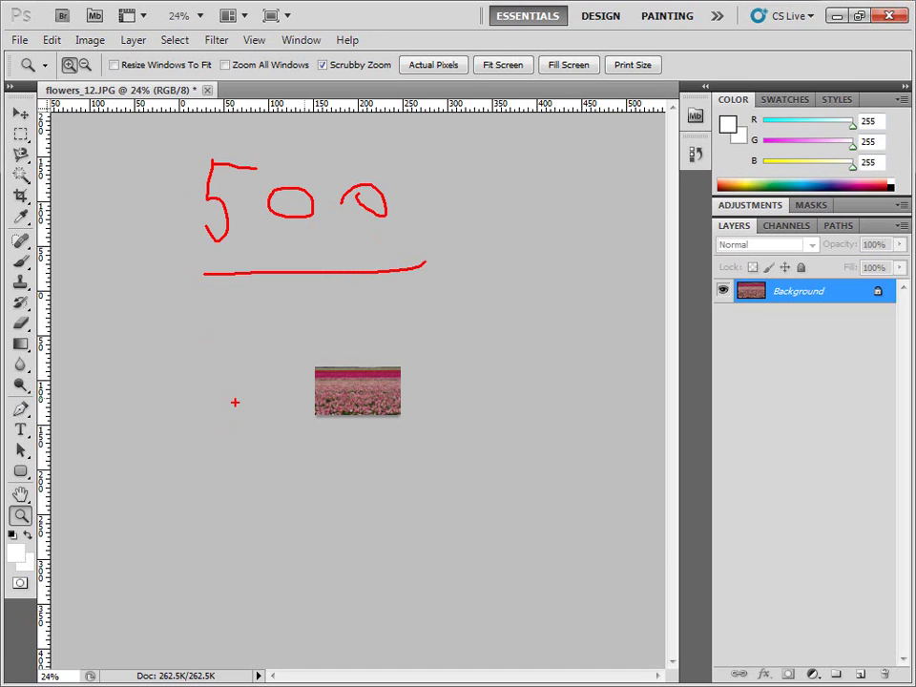
mouse_move(221, 391)
mouse_down()
mouse_move(200, 437)
mouse_move(274, 432)
mouse_move(315, 407)
mouse_move(382, 408)
mouse_up()
drag(413, 285, 380, 265)
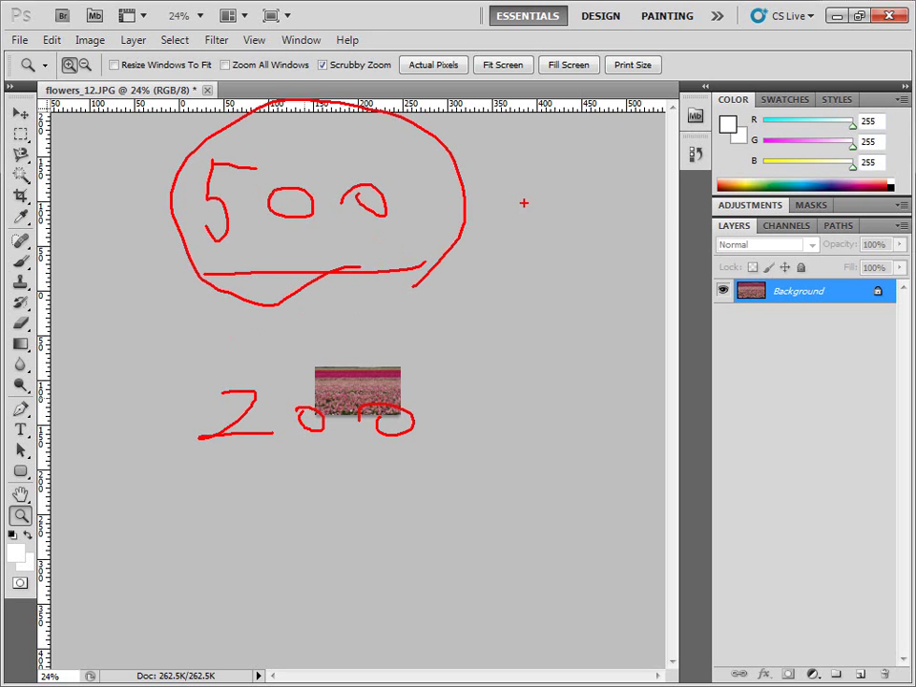
mouse_move(439, 294)
mouse_down()
mouse_move(239, 292)
mouse_move(159, 190)
mouse_move(363, 109)
mouse_move(470, 238)
mouse_move(329, 311)
mouse_up()
mouse_move(474, 204)
mouse_down()
mouse_move(506, 201)
mouse_move(518, 232)
mouse_up()
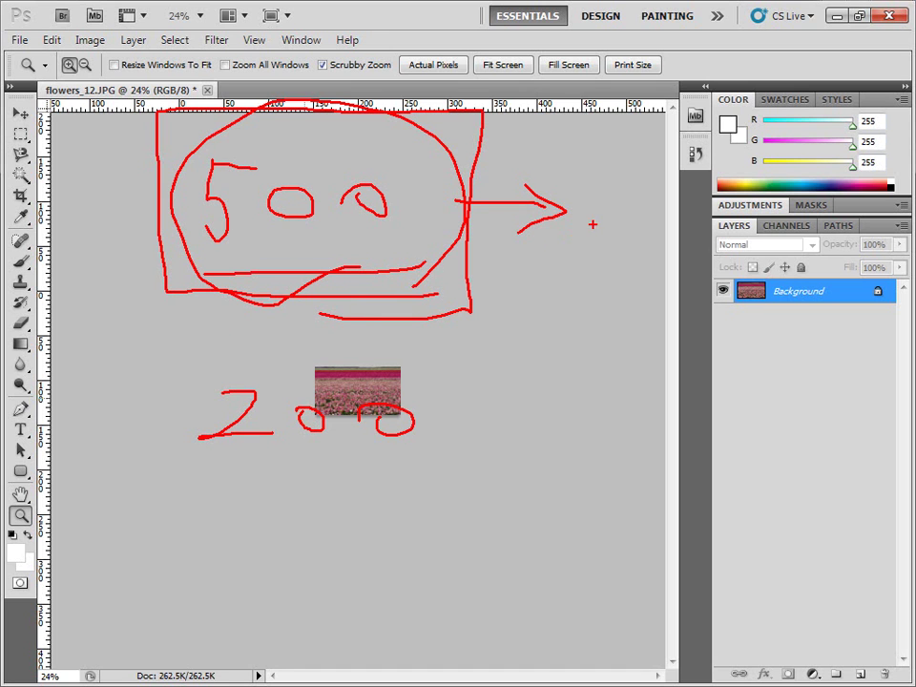
mouse_move(622, 167)
mouse_down()
mouse_move(768, 182)
mouse_move(633, 191)
mouse_up()
mouse_move(586, 289)
mouse_down()
mouse_move(850, 250)
mouse_move(630, 59)
mouse_move(598, 217)
mouse_up()
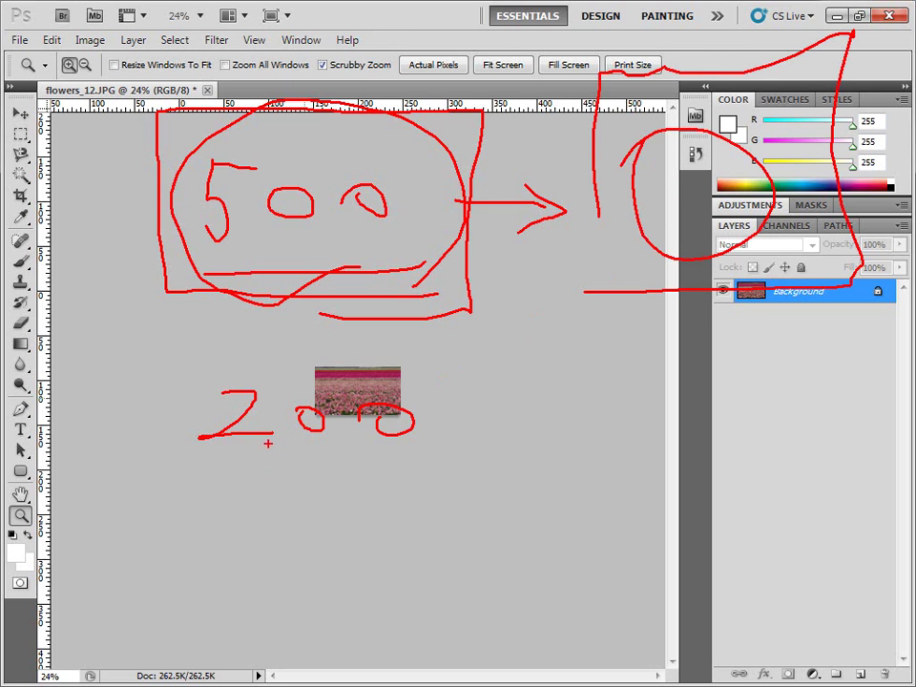
mouse_move(131, 459)
mouse_down()
mouse_move(379, 462)
mouse_move(181, 340)
mouse_move(170, 463)
mouse_up()
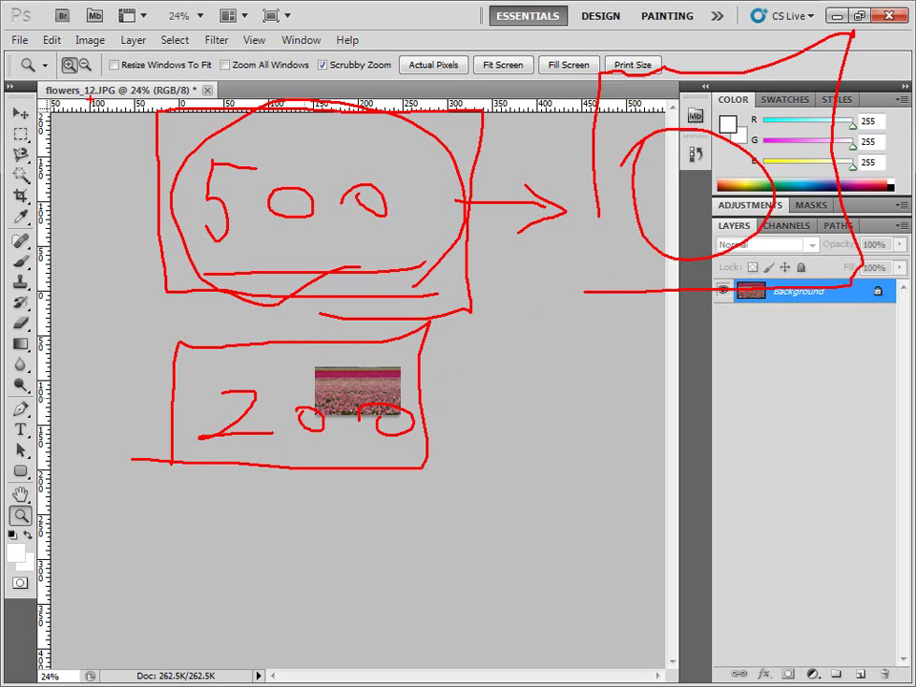
key(Escape)
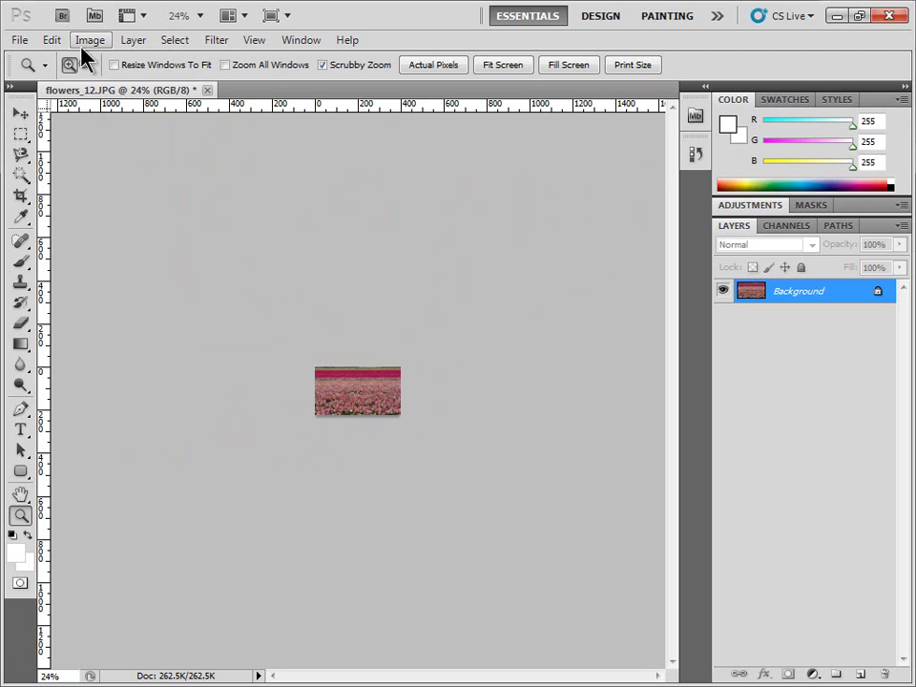
Reopen Image Size to confirm 400 × 224 px, 3.39 × 1.9 cm at 300 ppi
click(88, 40)
click(153, 168)
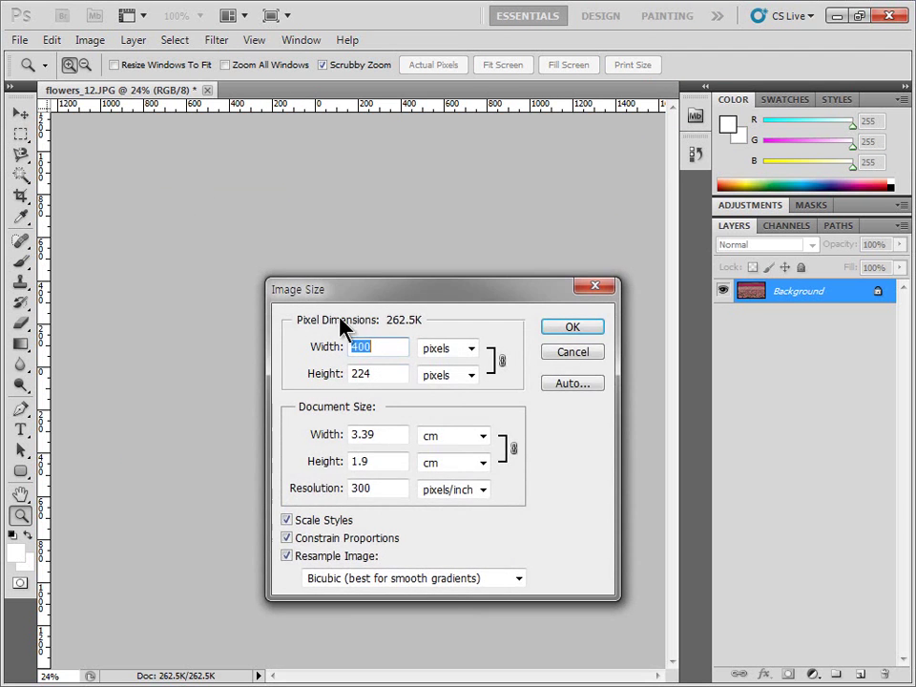
drag(363, 296, 369, 194)
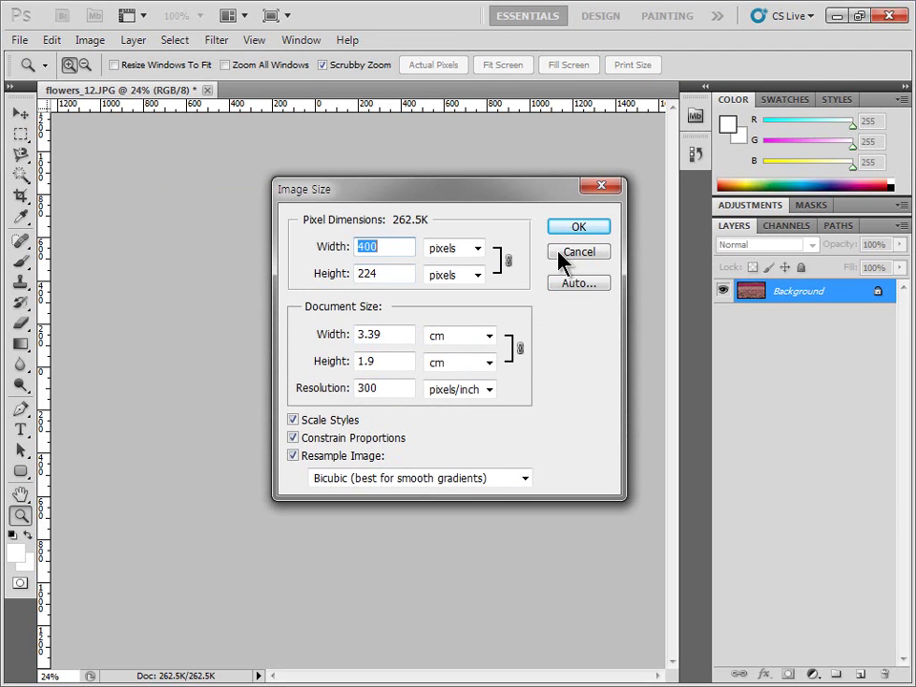